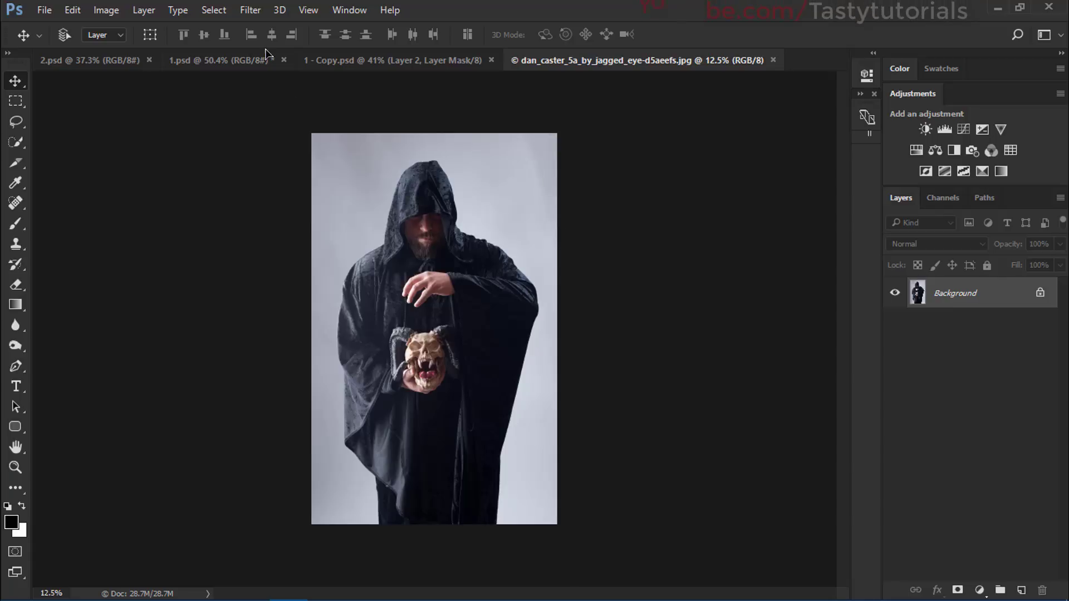
- Look over the layers of the eagle dispersion example in 2.psd and close that document
click(95, 62)
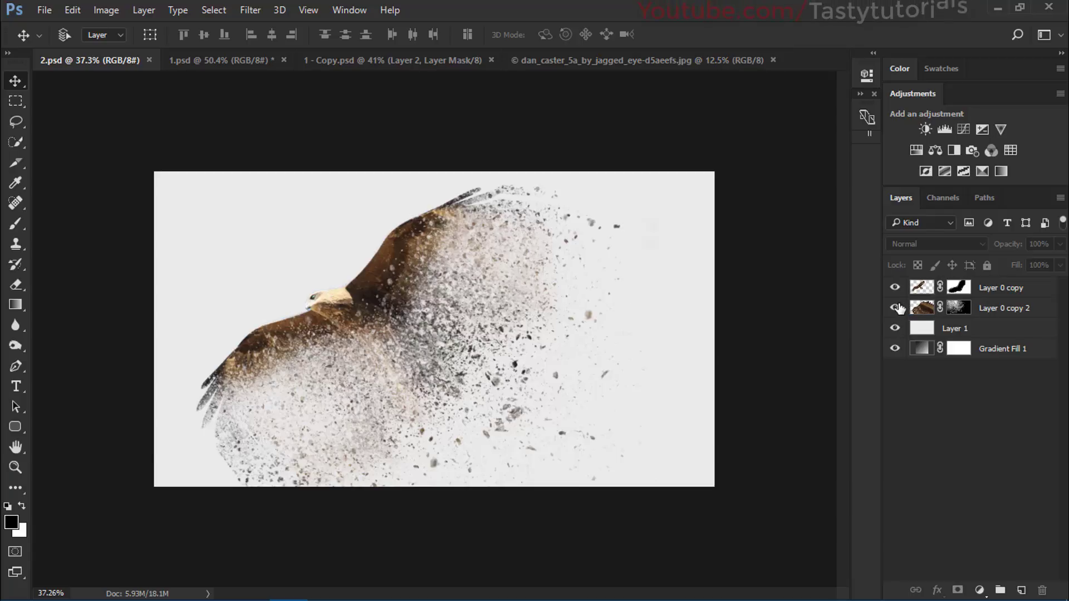
drag(893, 344, 895, 308)
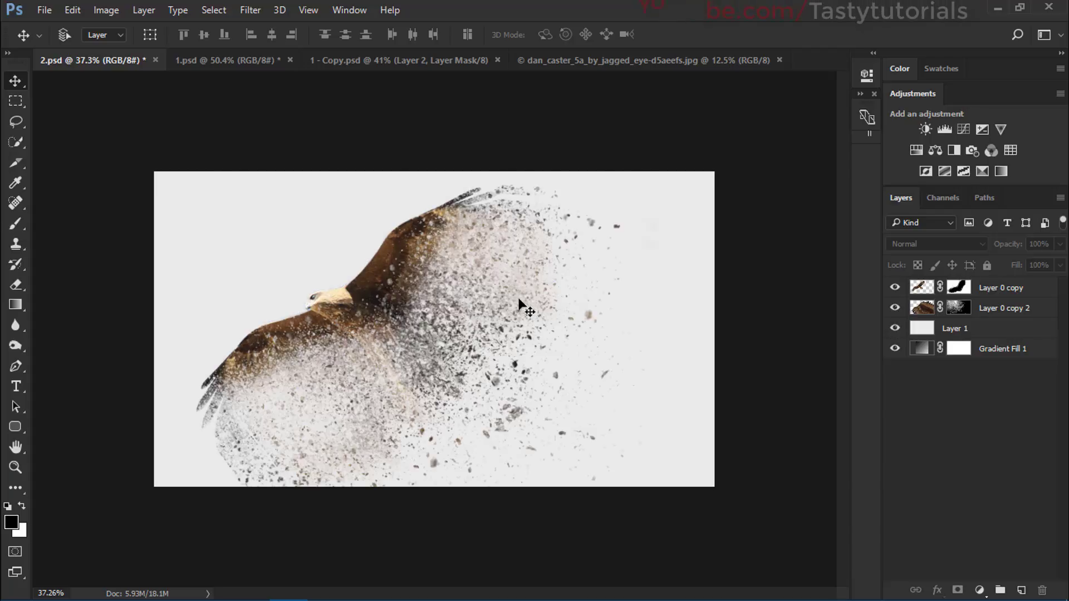
click(156, 60)
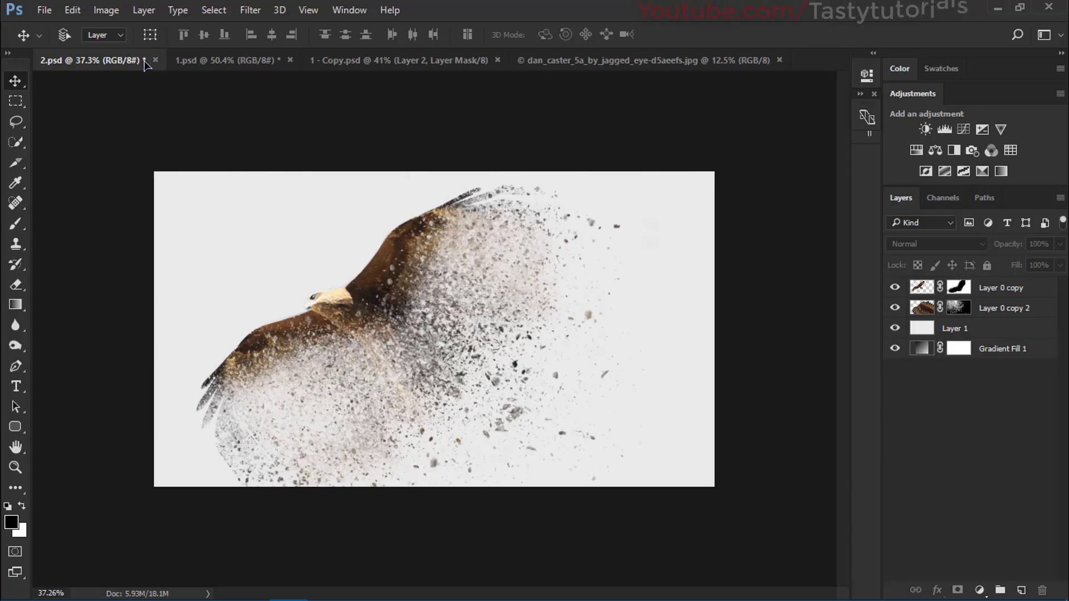
click(577, 238)
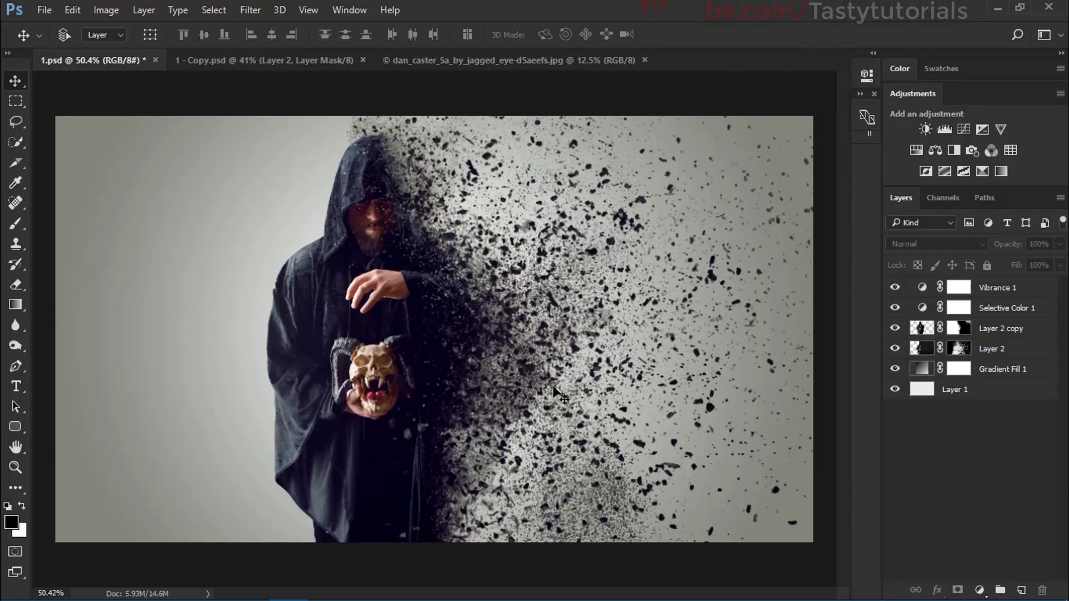
- Examine the hooded man's one-sided dispersion example in 1.psd, and close the document with its changes saved
scroll(558, 394, down, 10)
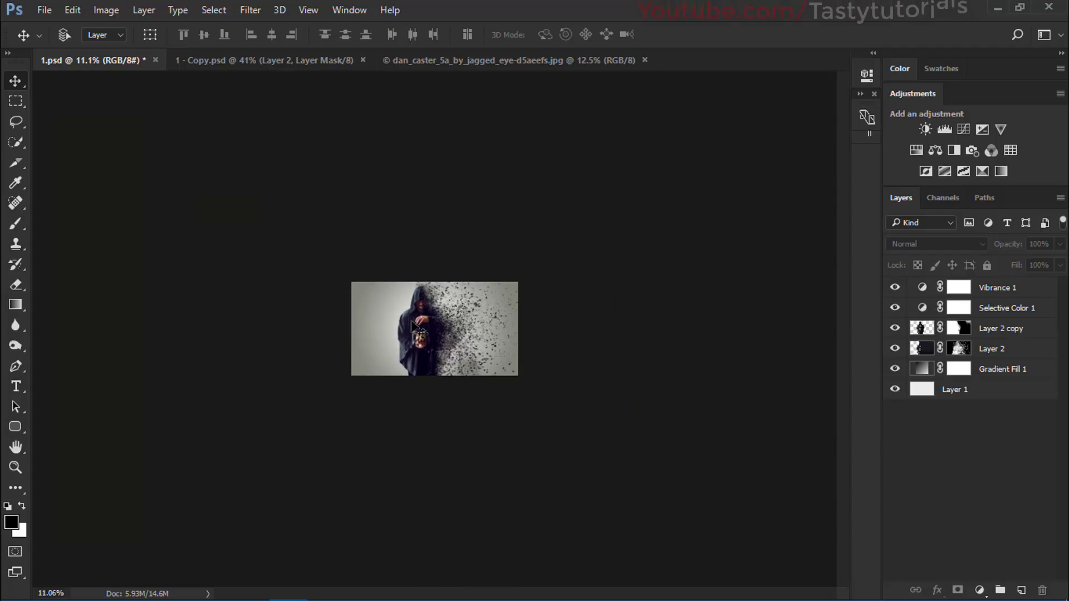
scroll(420, 399, up, 8)
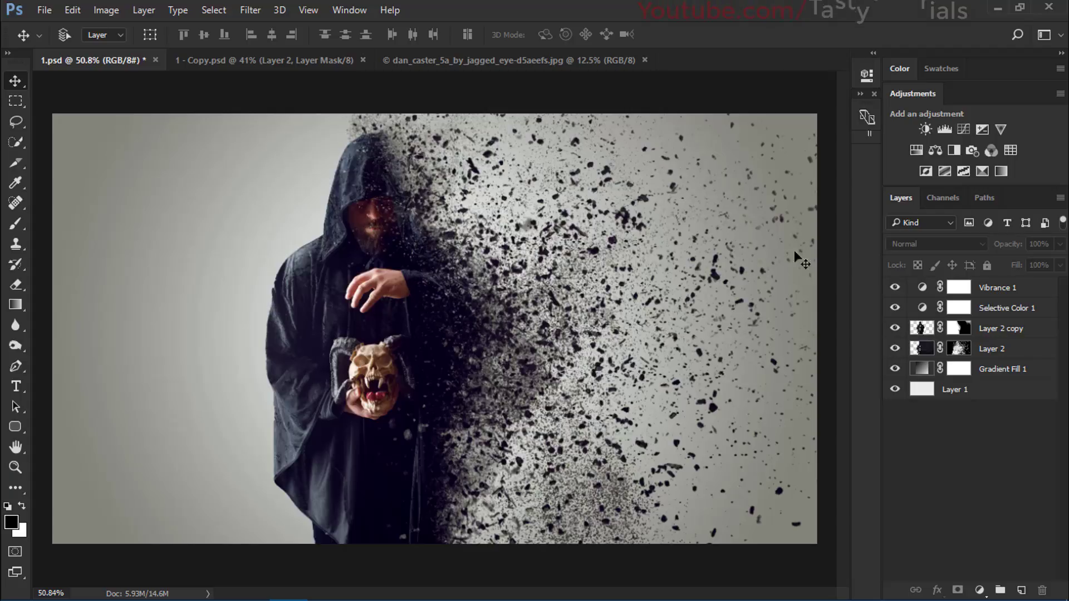
scroll(487, 259, down, 1)
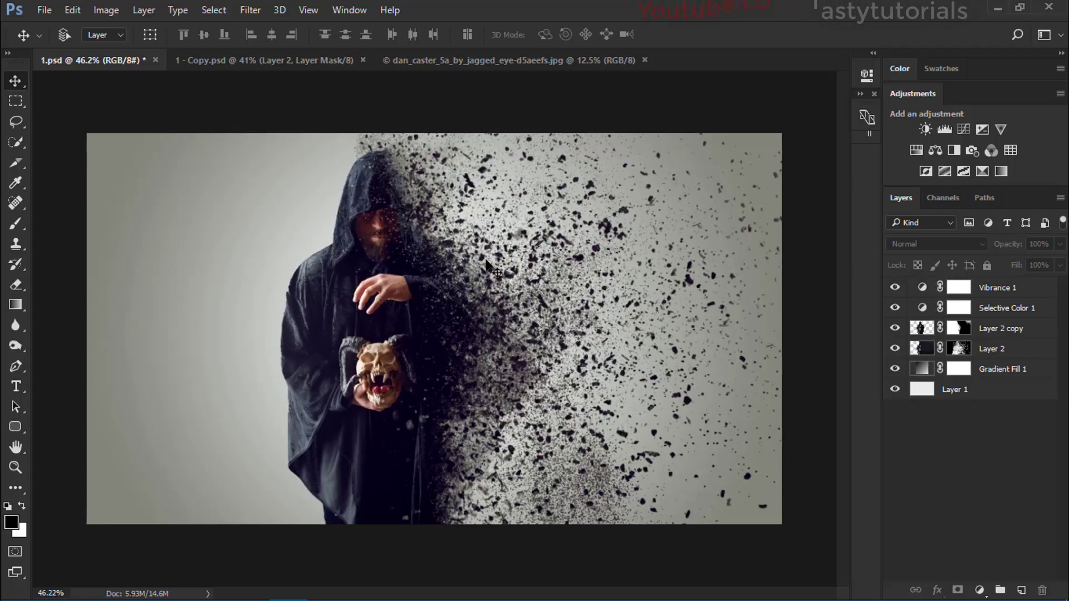
scroll(487, 259, up, 1)
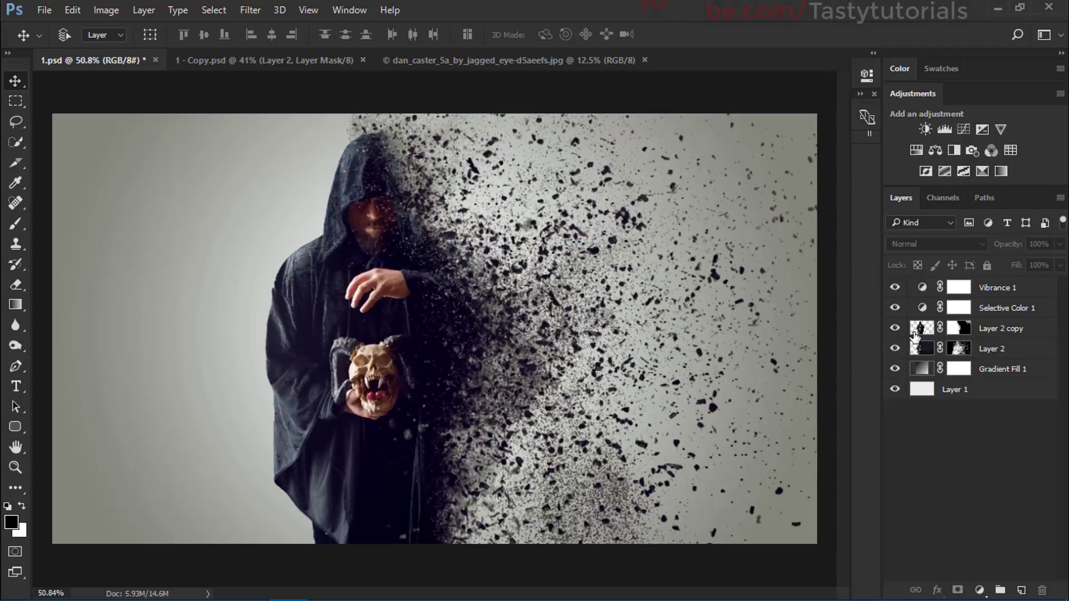
click(155, 59)
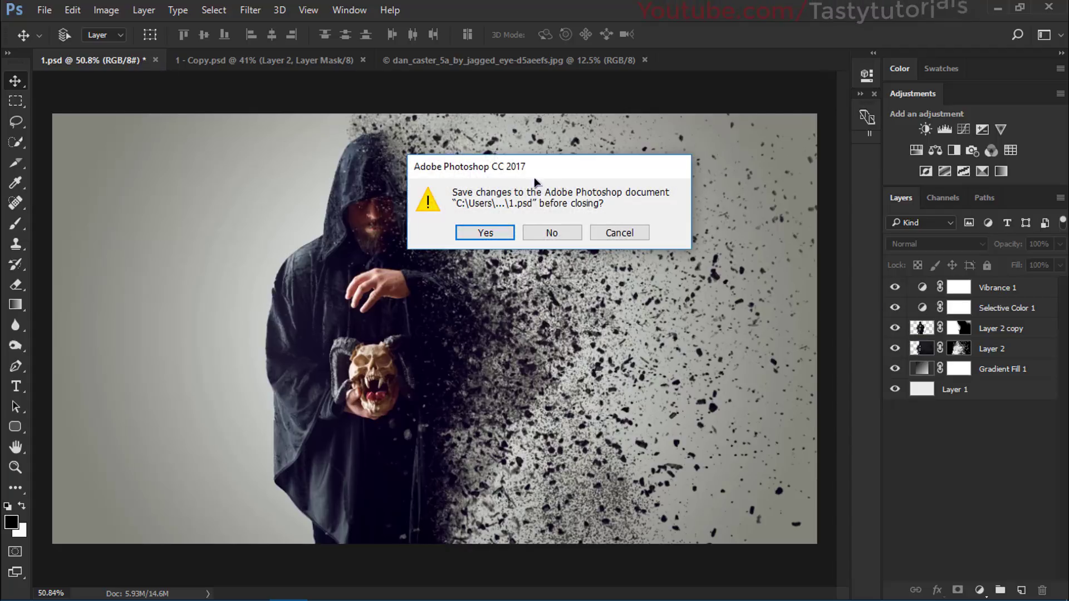
click(499, 232)
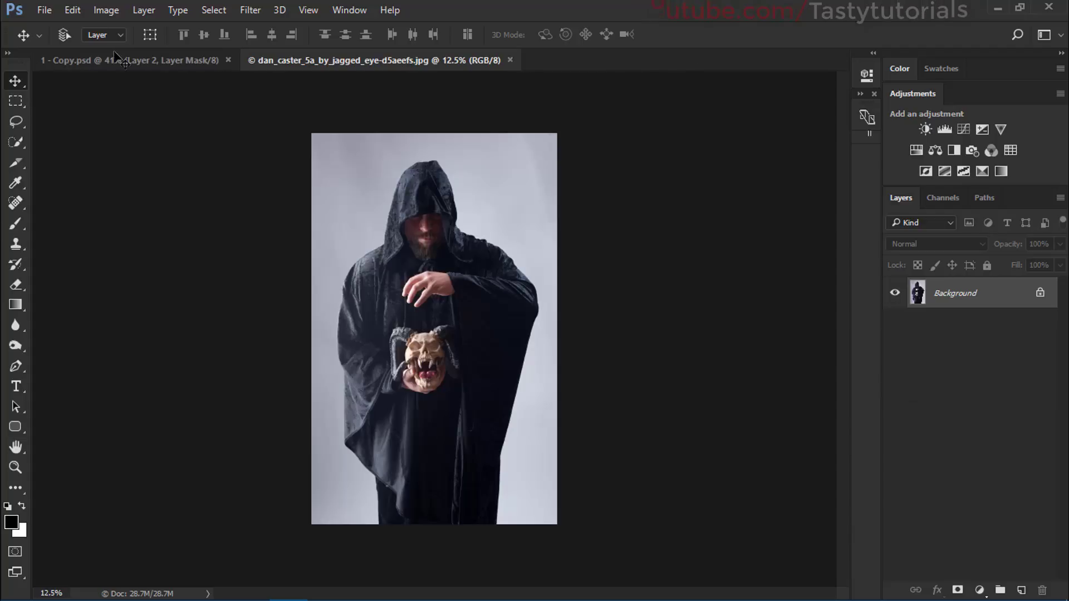
- View the two-sided dispersion example in 1 - Copy.psd and close that document
click(114, 56)
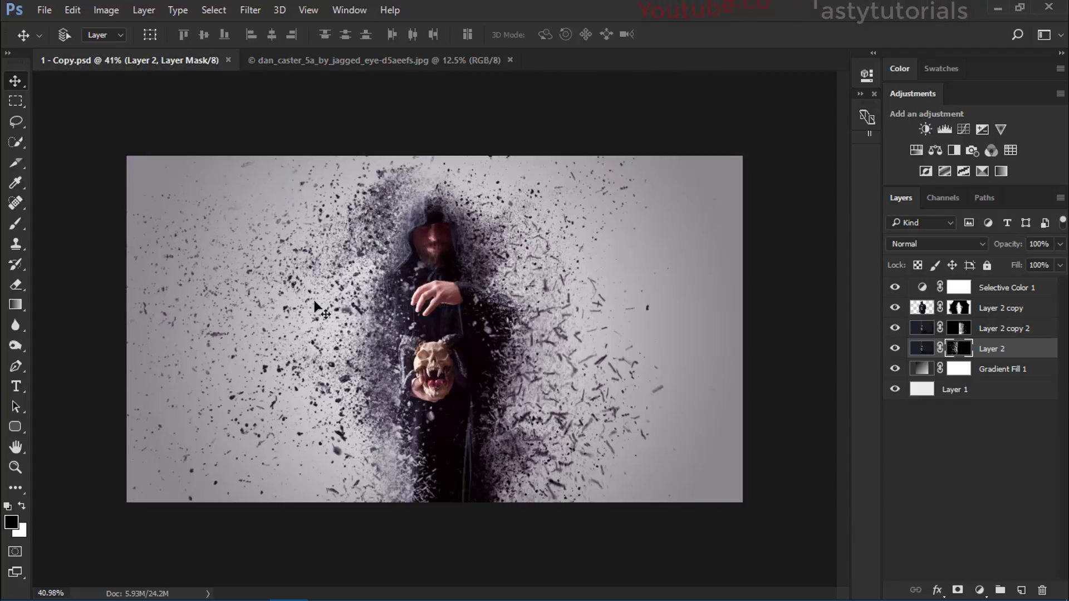
scroll(315, 306, up, 2)
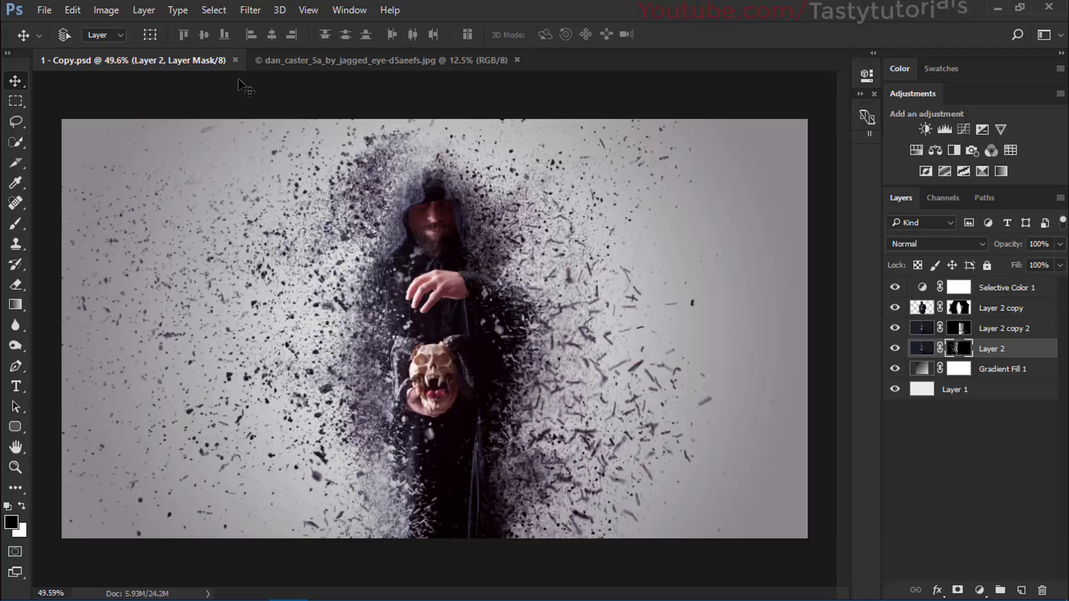
click(235, 60)
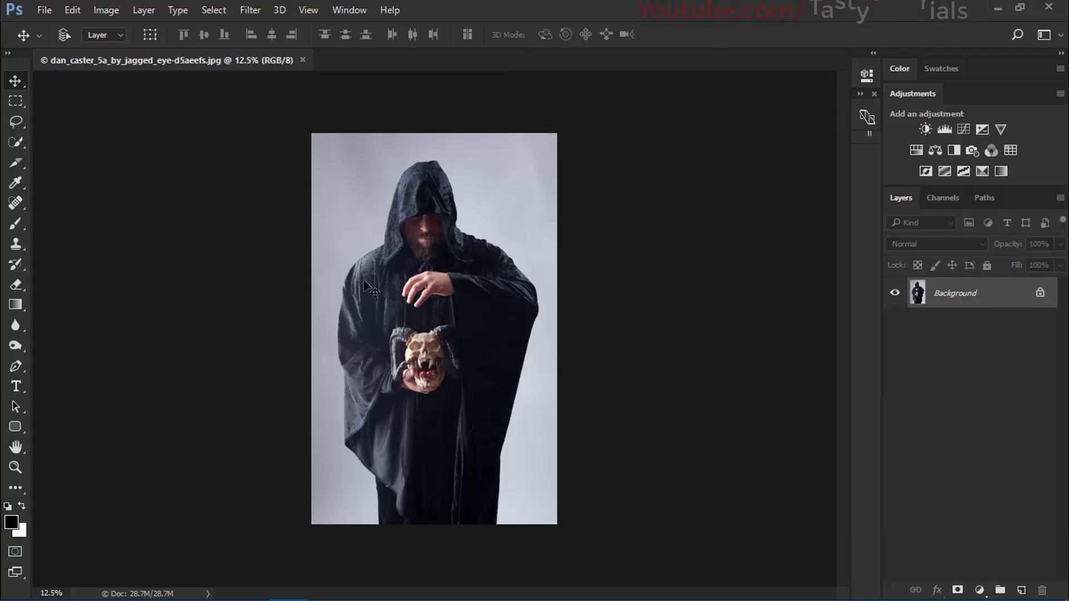
- Select the grey backdrop around the hooded man with the Quick Selection tool, discarding a trial selection on the robe
scroll(365, 282, up, 2)
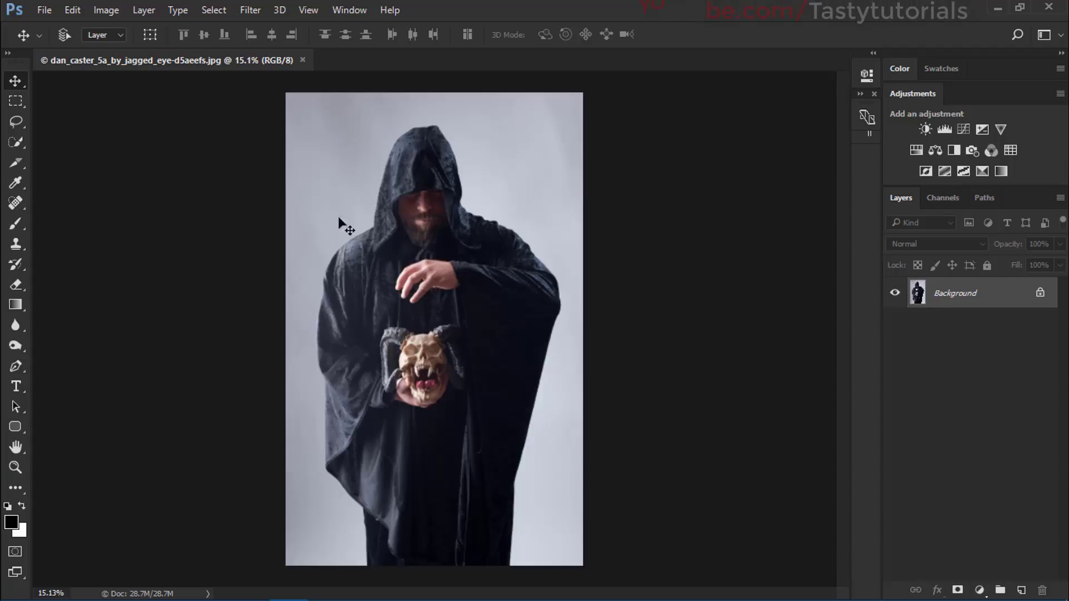
click(15, 142)
right_click(16, 142)
click(67, 144)
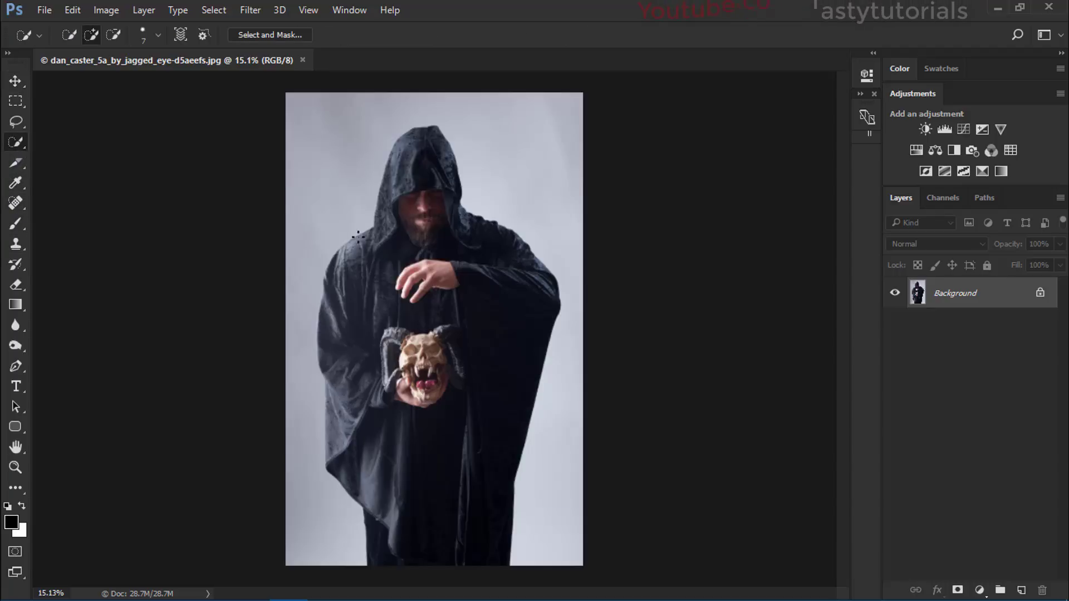
mouse_move(411, 352)
mouse_down()
mouse_move(429, 267)
mouse_move(415, 245)
mouse_up()
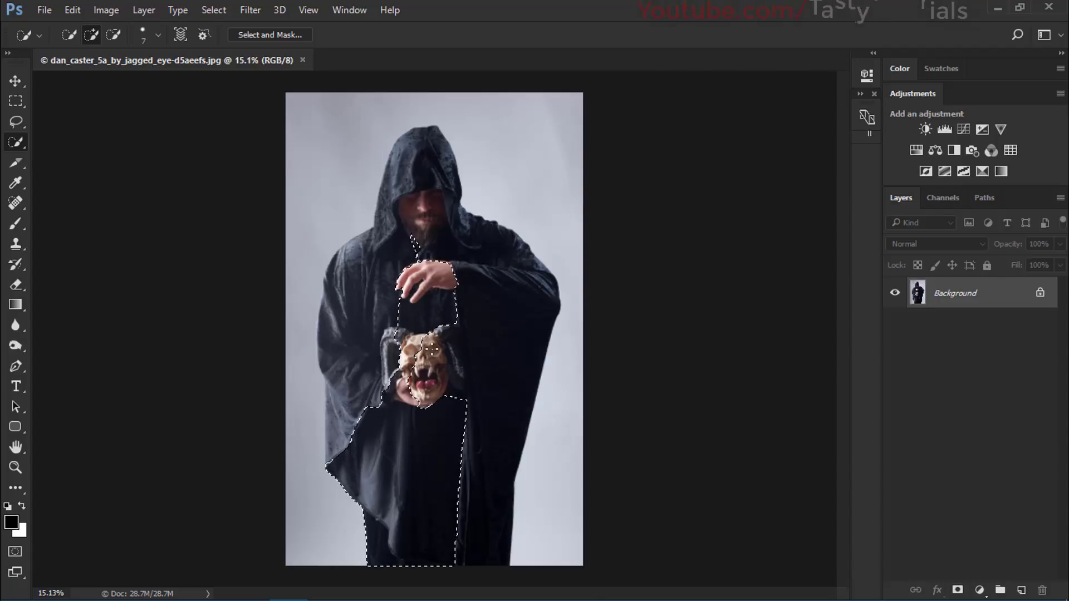
key(ctrl+d)
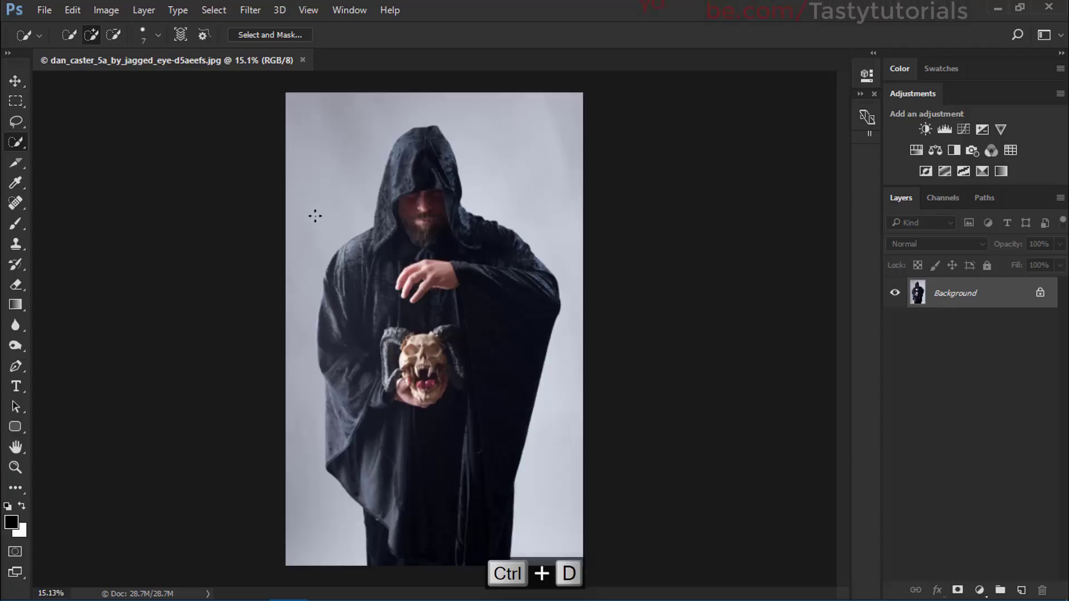
mouse_move(297, 350)
mouse_down()
mouse_move(320, 533)
mouse_move(341, 194)
mouse_move(331, 208)
mouse_move(381, 114)
mouse_move(445, 83)
mouse_up()
mouse_move(543, 160)
mouse_down()
mouse_move(577, 218)
mouse_move(590, 330)
mouse_move(546, 525)
mouse_up()
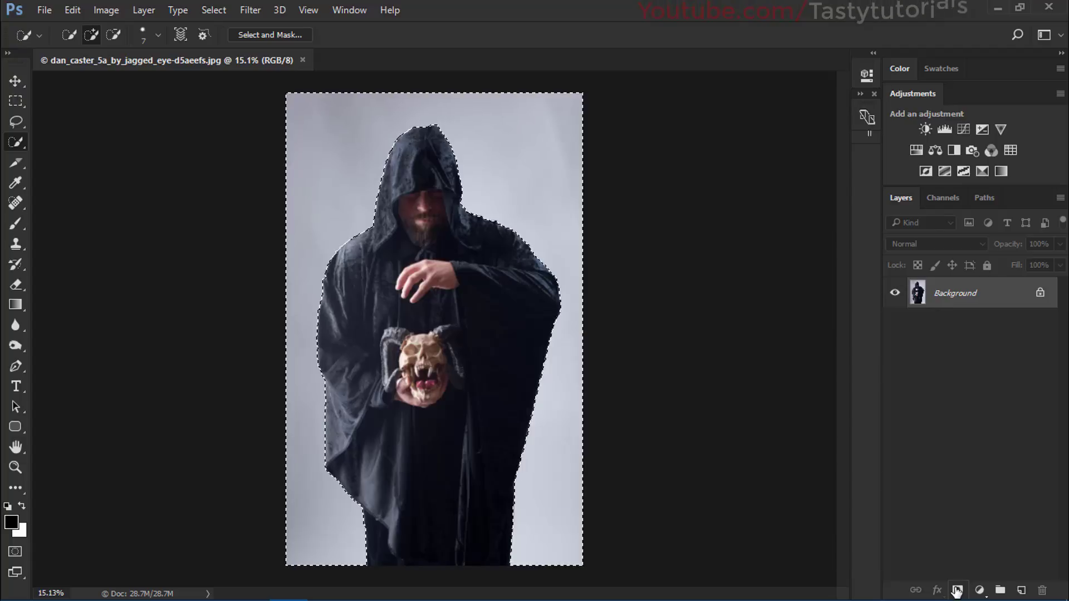
- Add a layer mask from the backdrop selection and invert the mask to leave only the hooded man
click(210, 11)
click(265, 77)
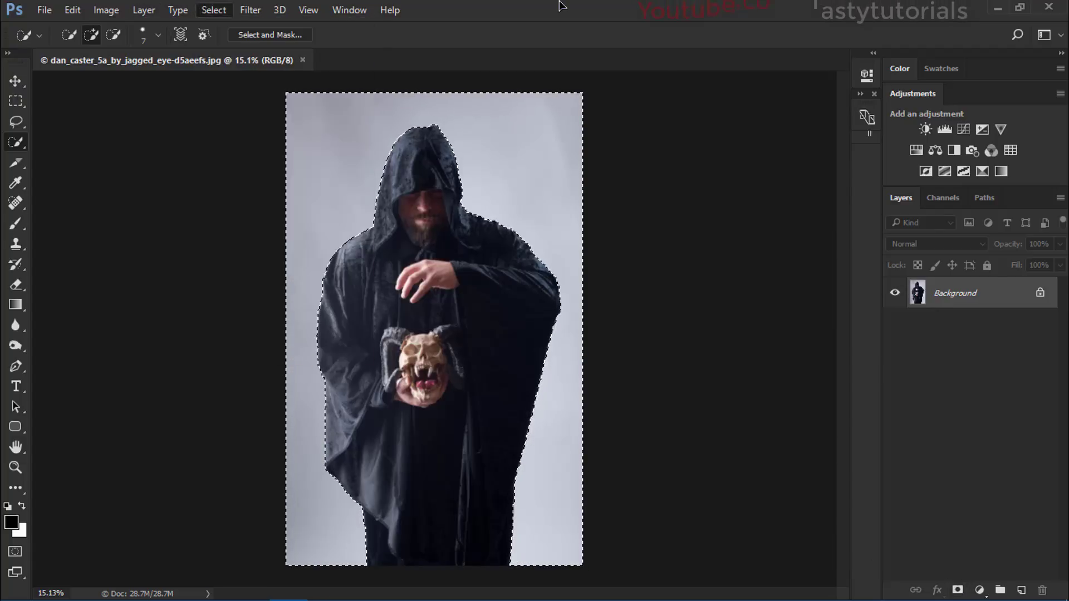
click(957, 590)
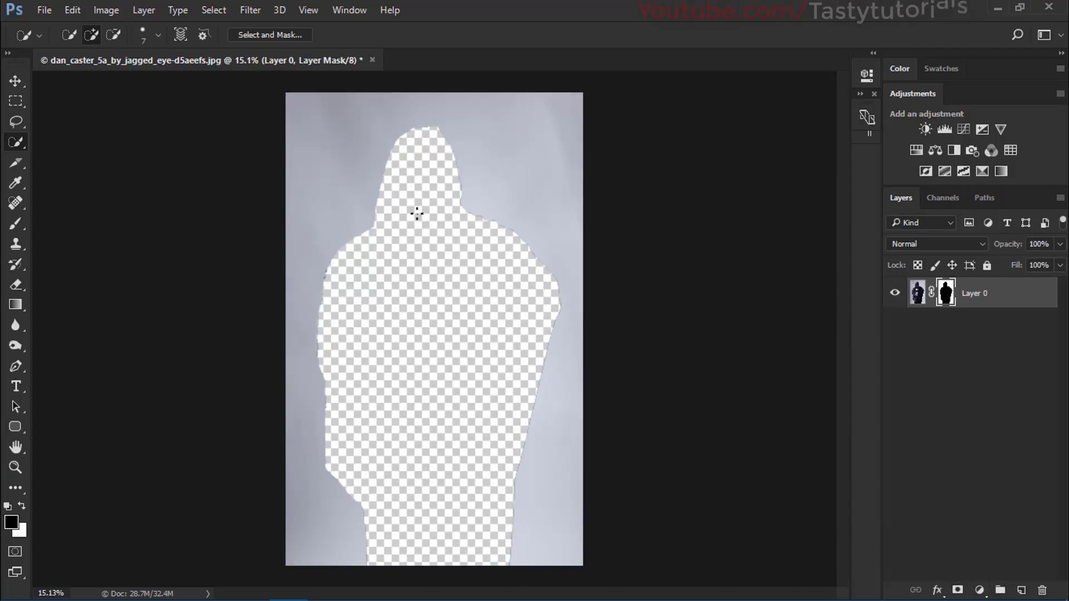
key(ctrl+i)
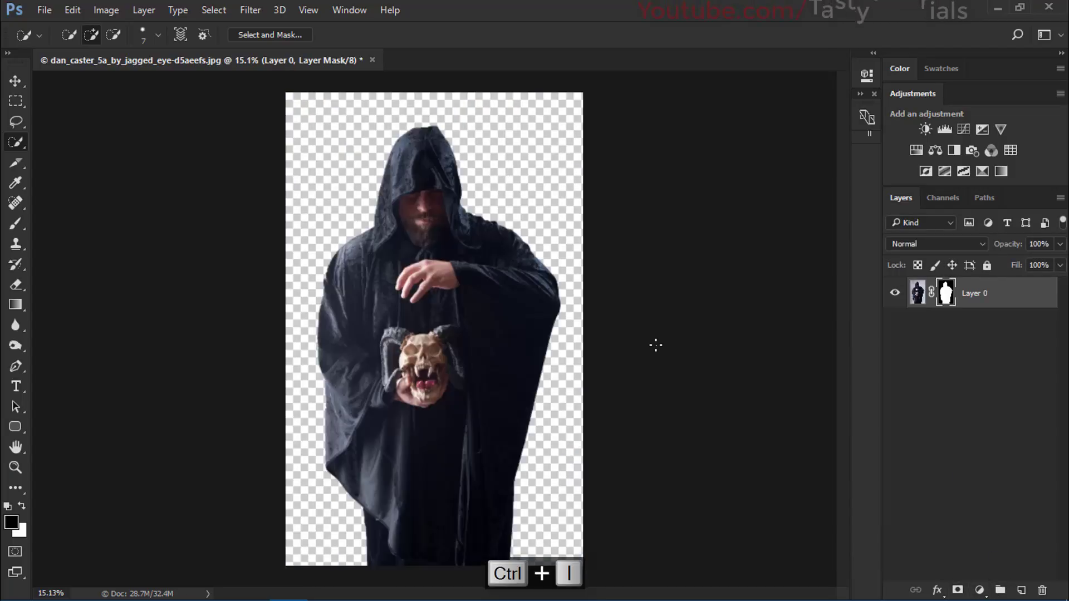
key(ctrl+i)
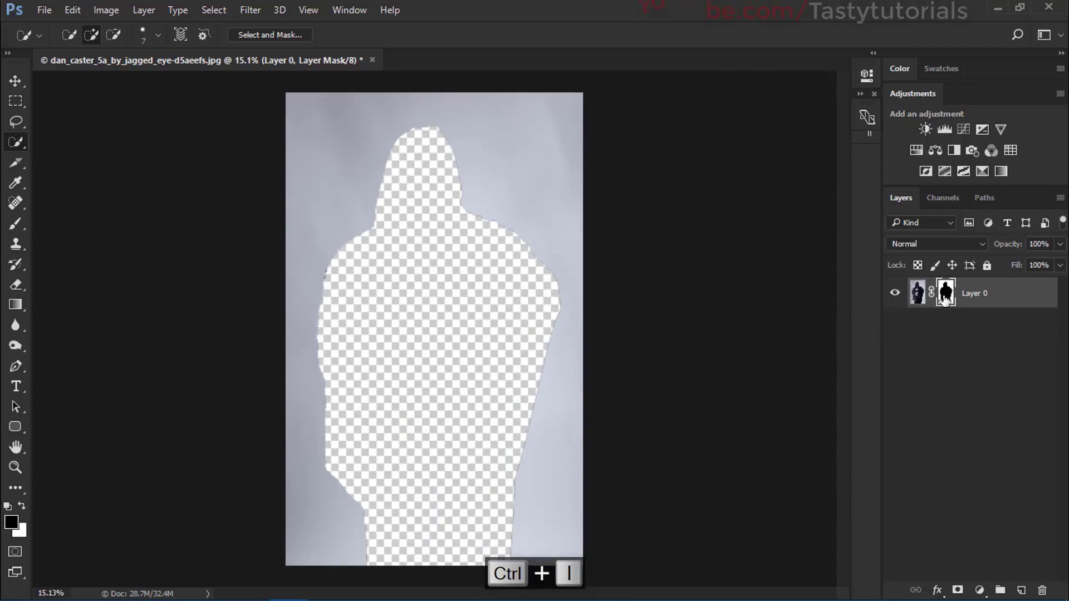
key(ctrl+i)
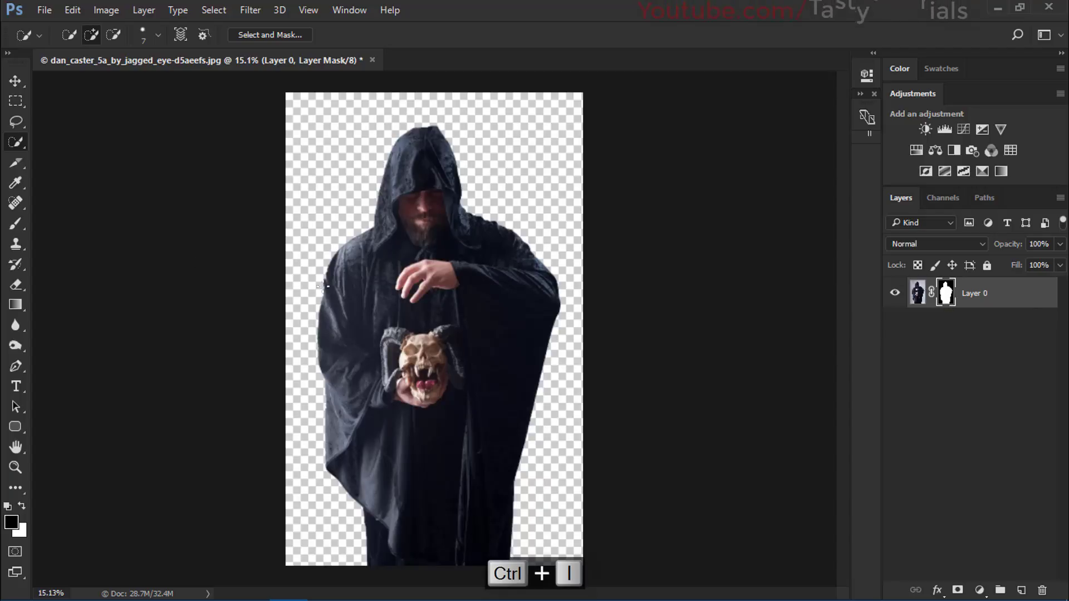
- Create a 1920 x 1080 pixel document named Dispersion Effect at 300 pixels/inch, RGB Color, 8 bit, with transparent background contents
key(v)
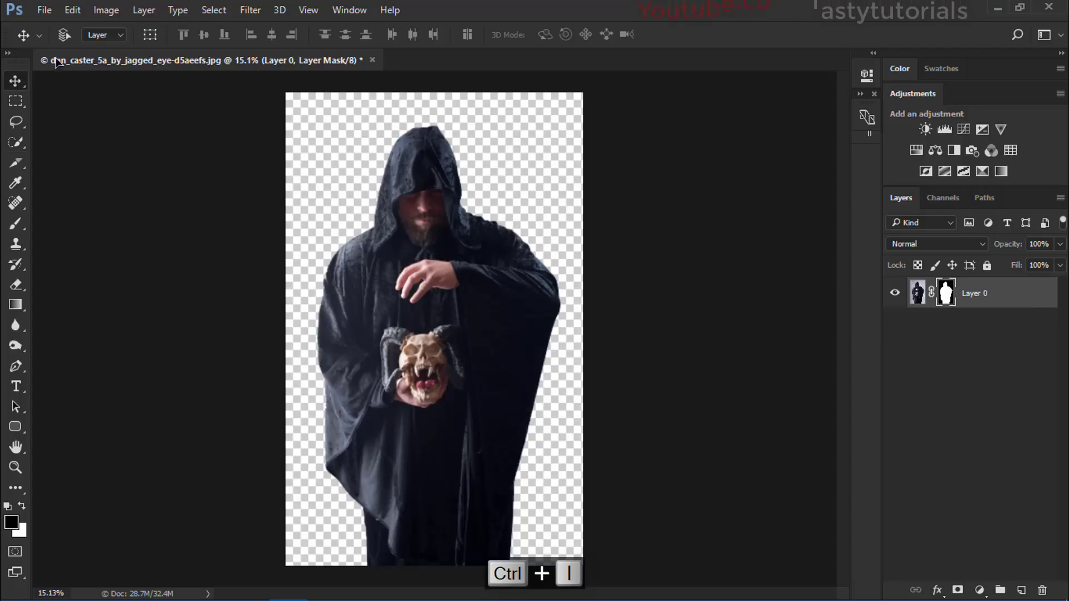
click(44, 10)
click(301, 236)
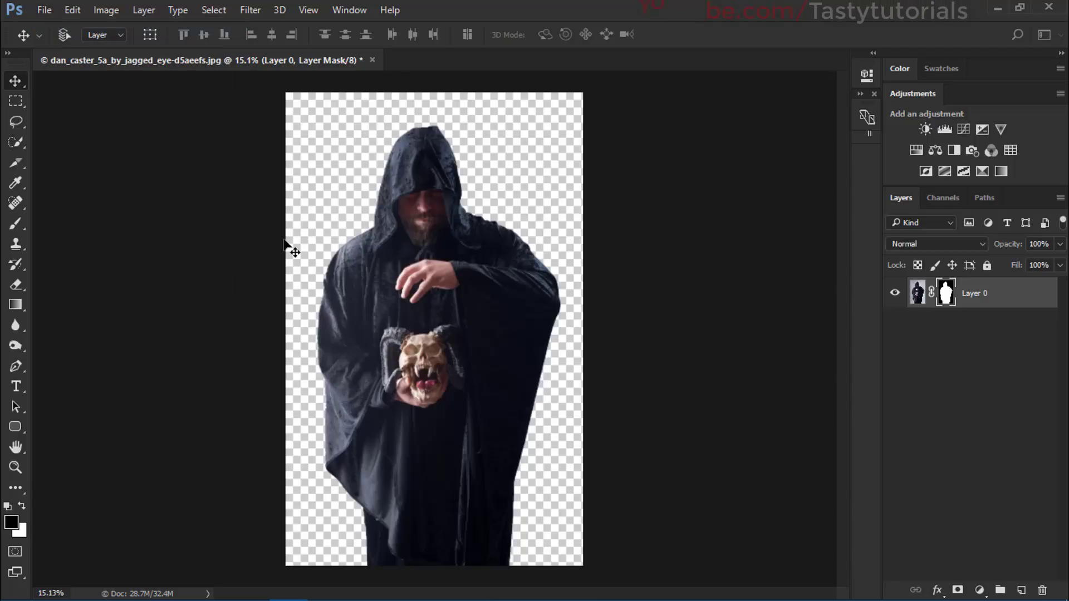
key(ctrl+n)
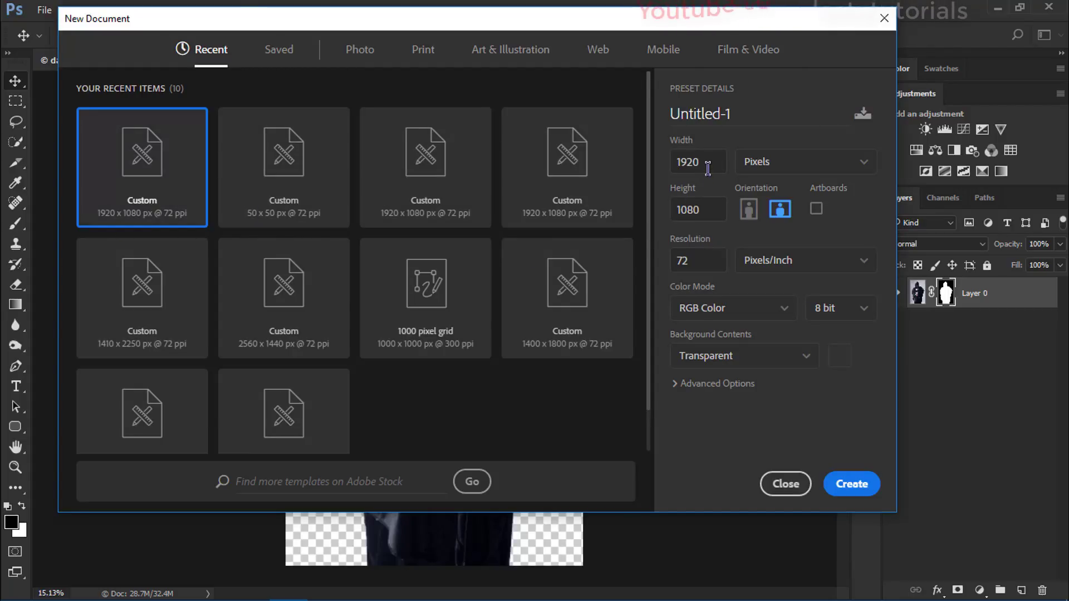
double_click(696, 260)
text(300)
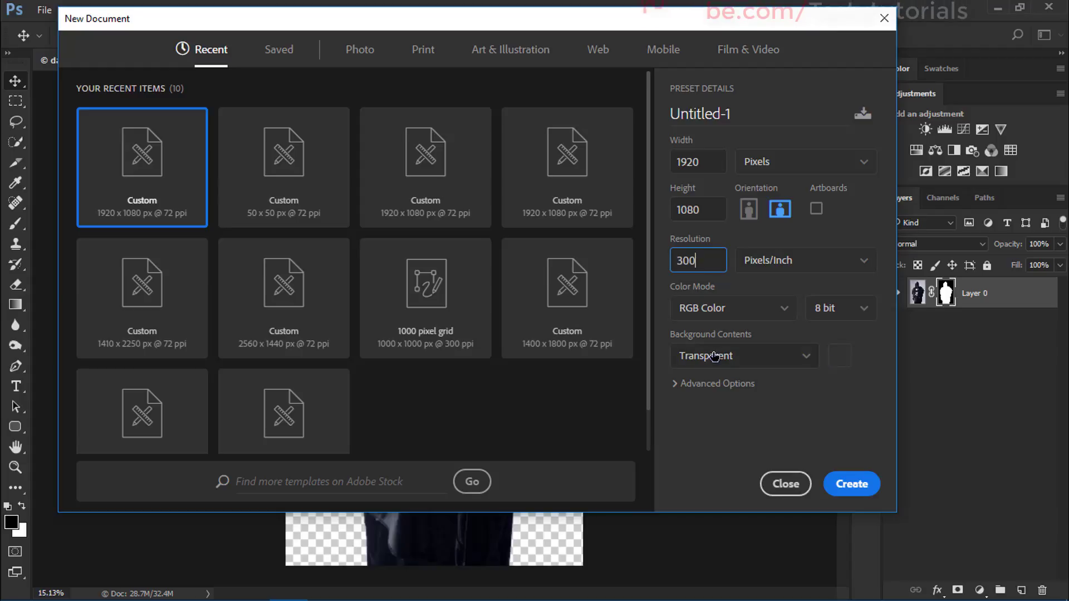
click(833, 311)
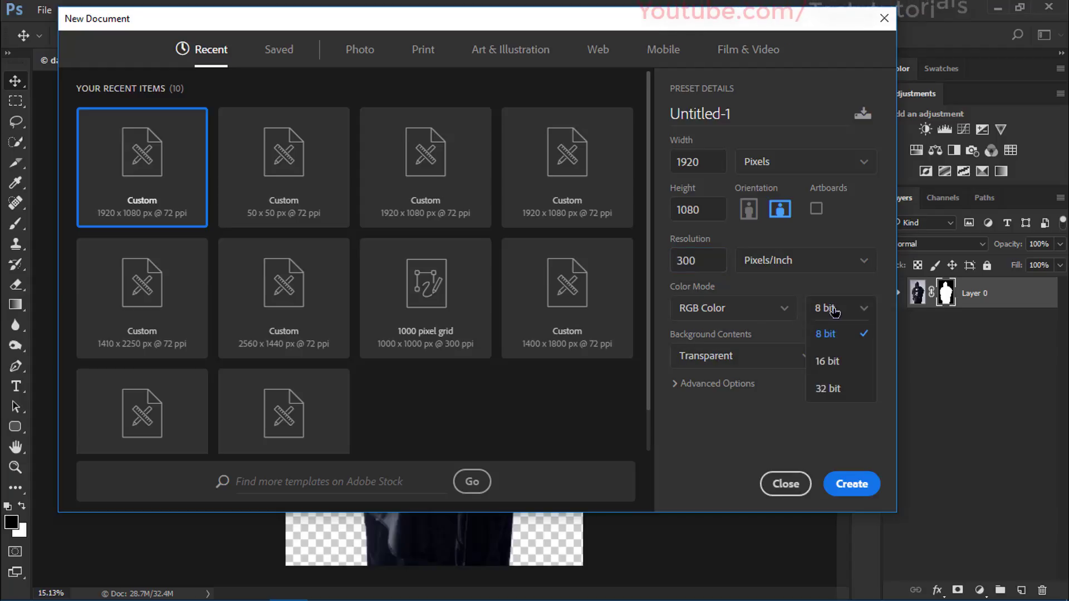
click(833, 311)
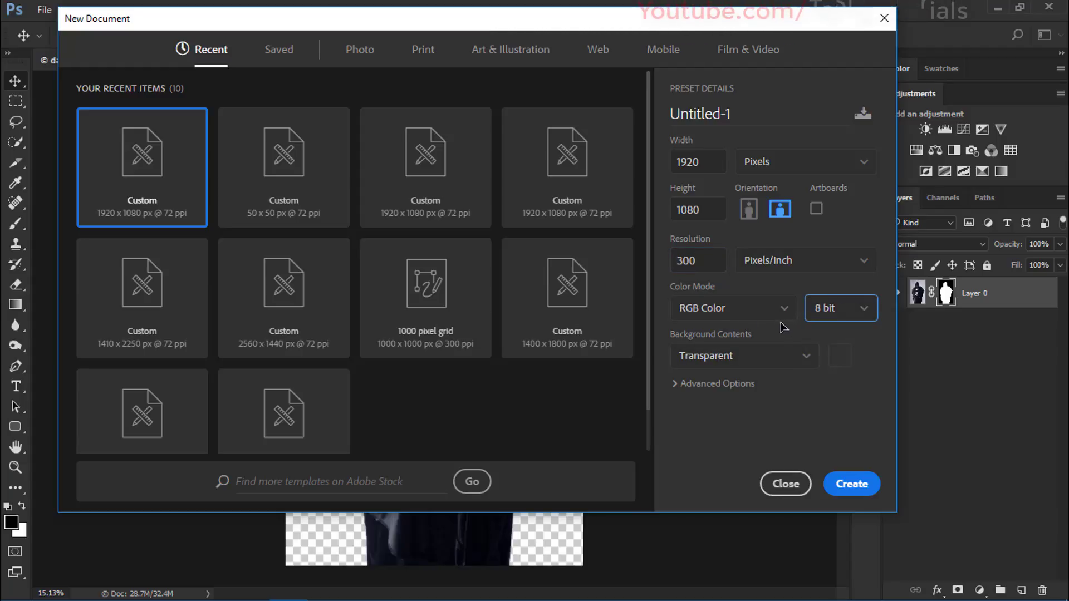
drag(734, 114, 649, 114)
text(Dispersio)
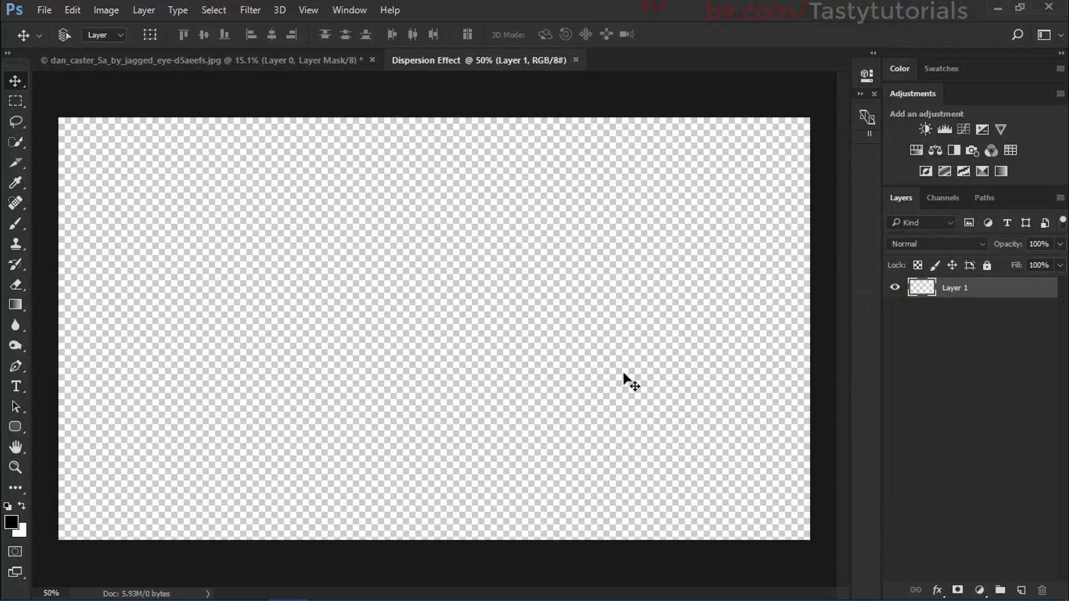
- Add a Gradient Fill layer and choose the Black, White preset for its gradient
scroll(562, 273, down, 1)
scroll(562, 273, up, 1)
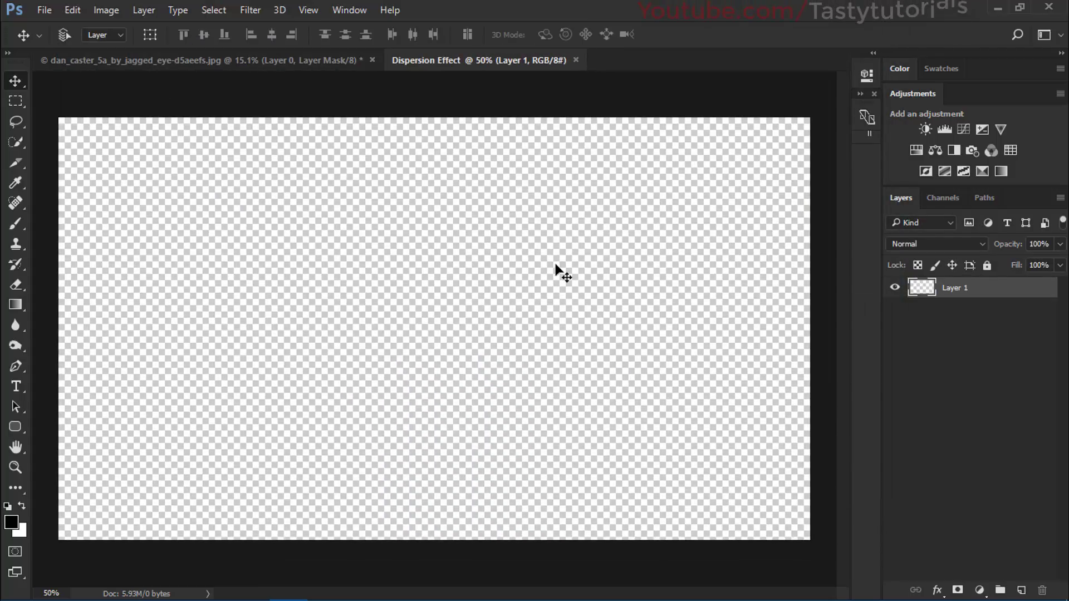
key(ctrl+0)
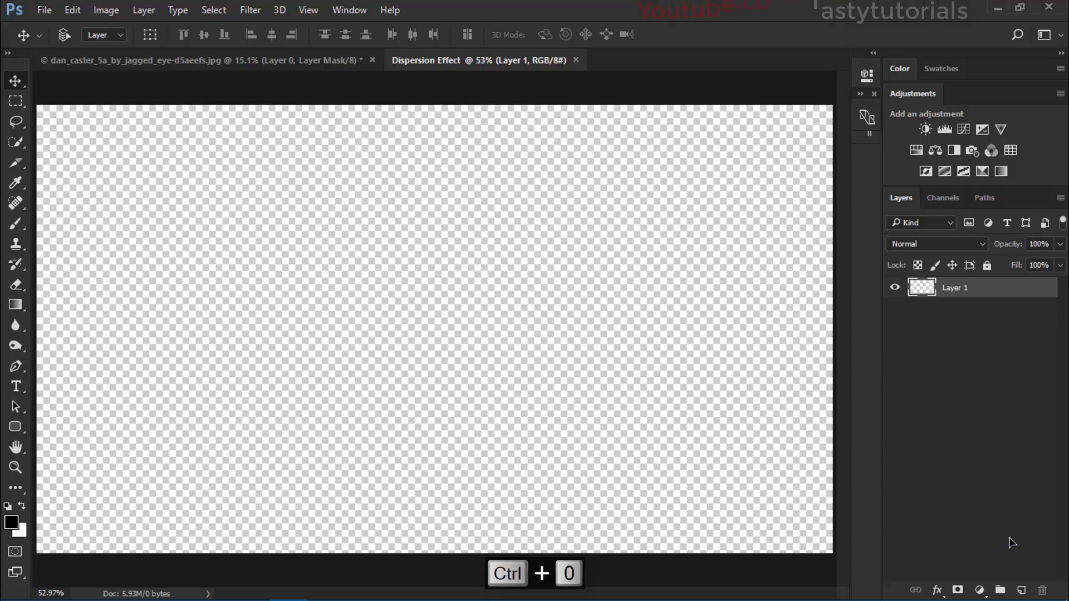
click(980, 590)
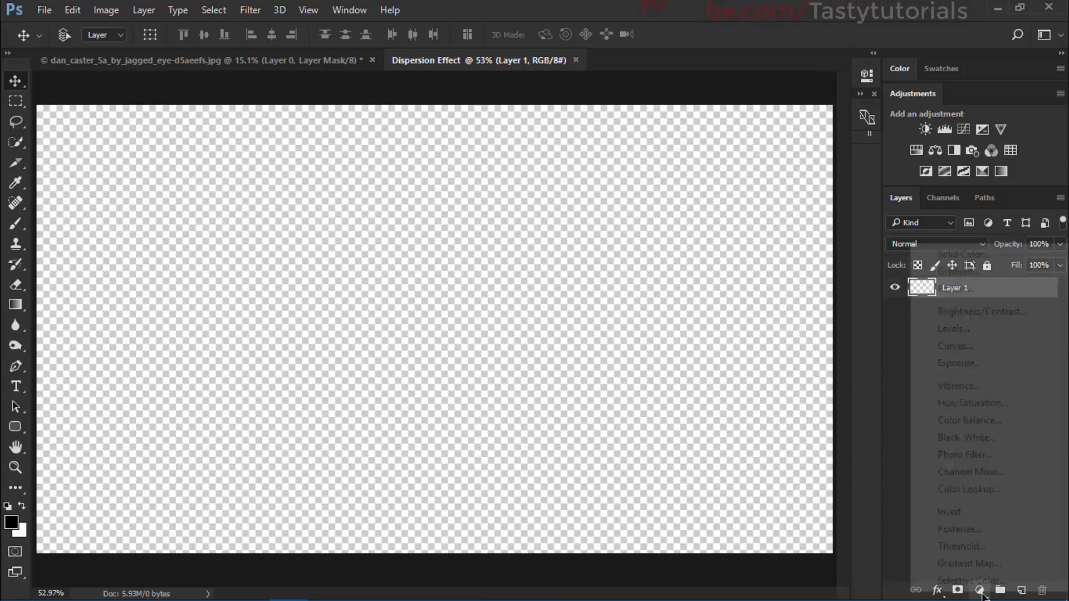
click(958, 271)
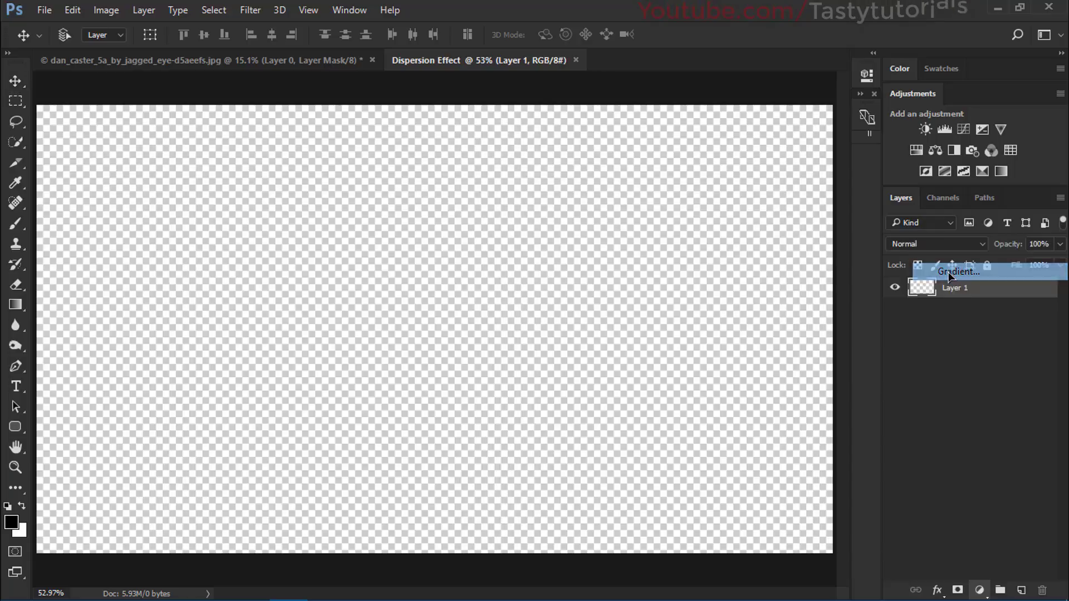
click(691, 107)
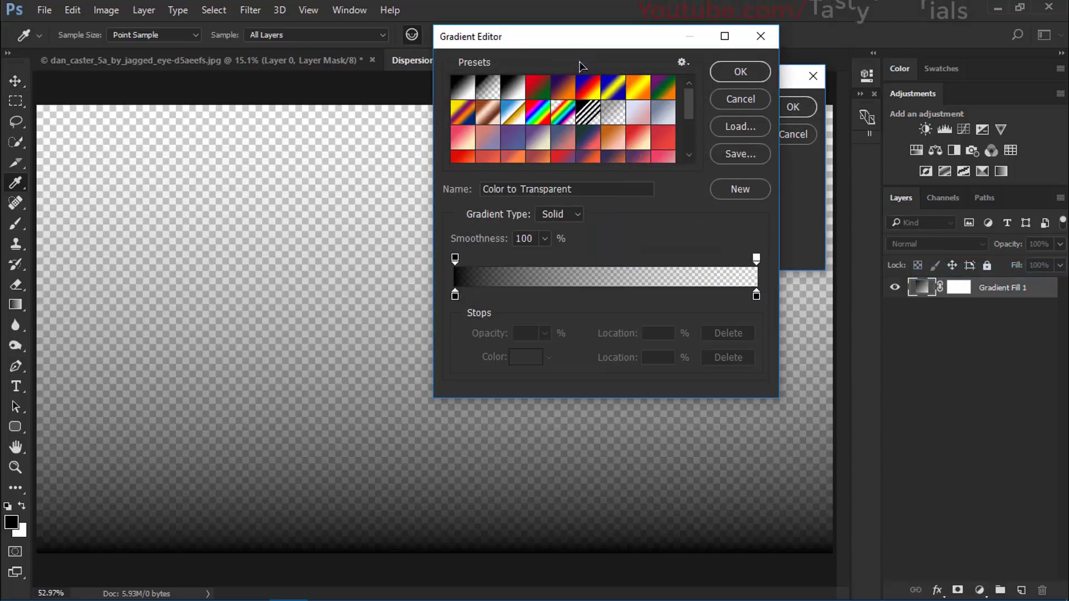
click(653, 104)
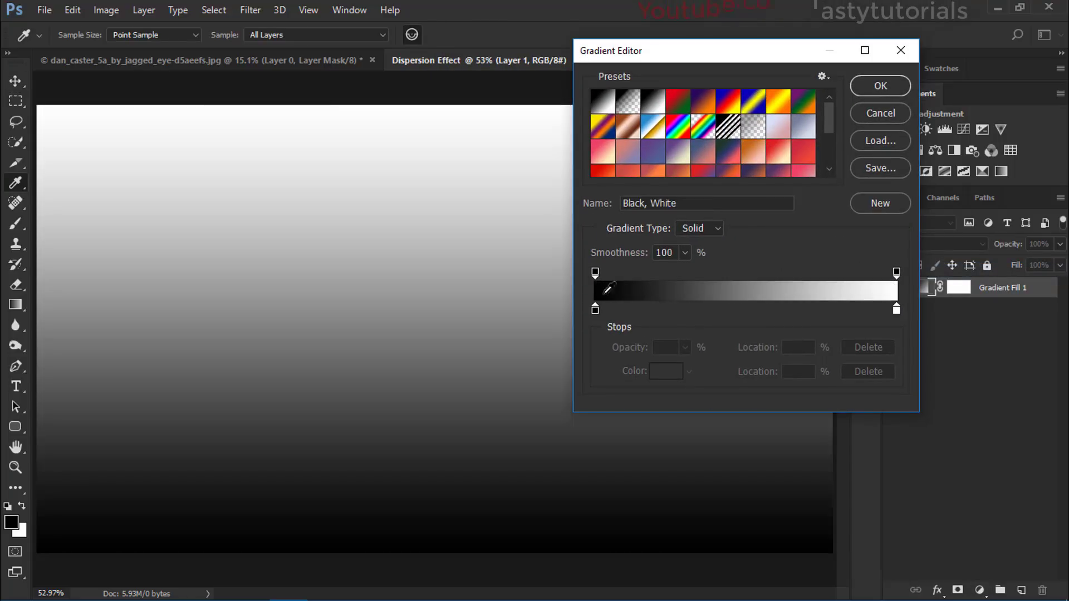
- Recolor the gradient's start stop to dark grey and its end stop to light grey, sampling tones from the gradient ramp
click(595, 310)
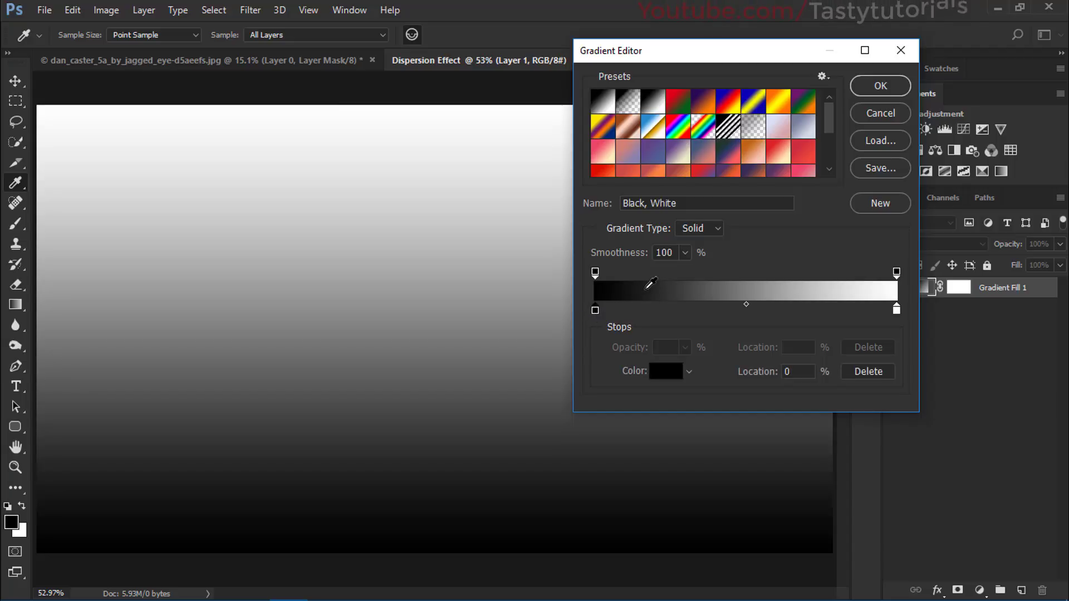
click(648, 287)
click(659, 288)
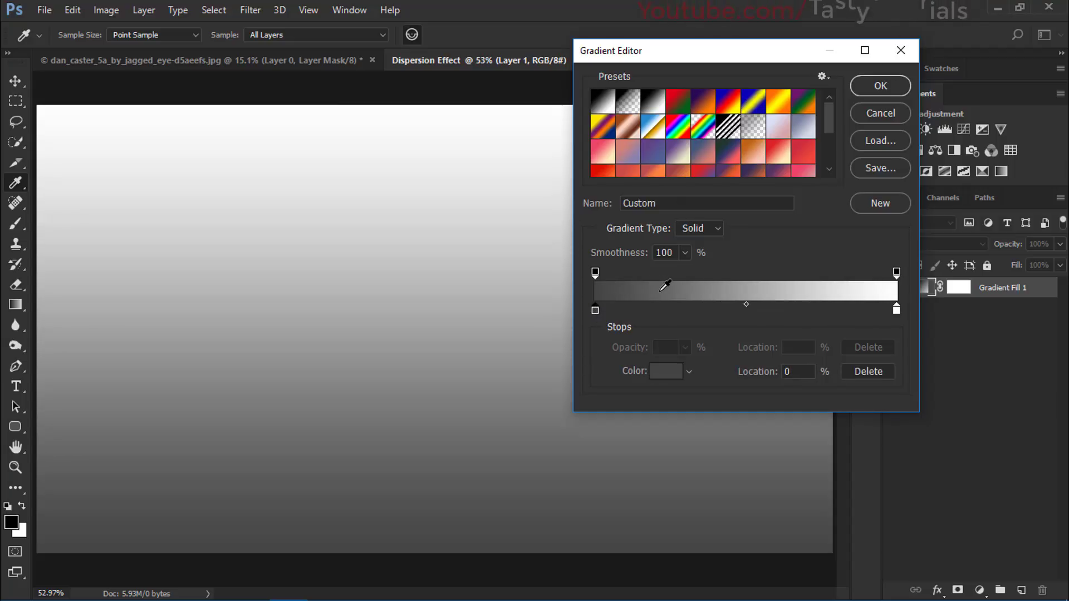
click(673, 287)
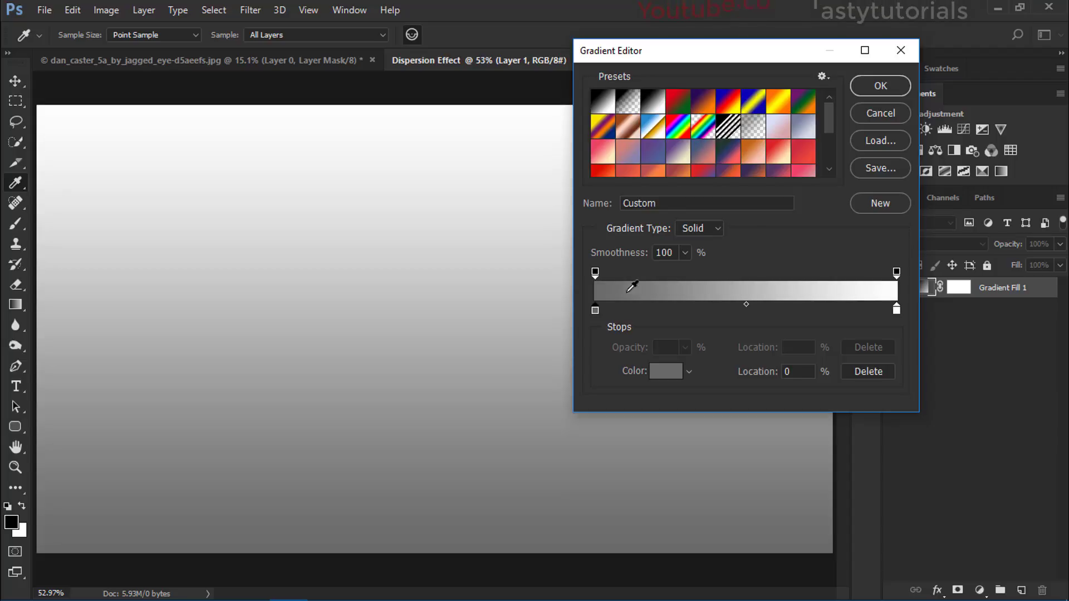
click(897, 310)
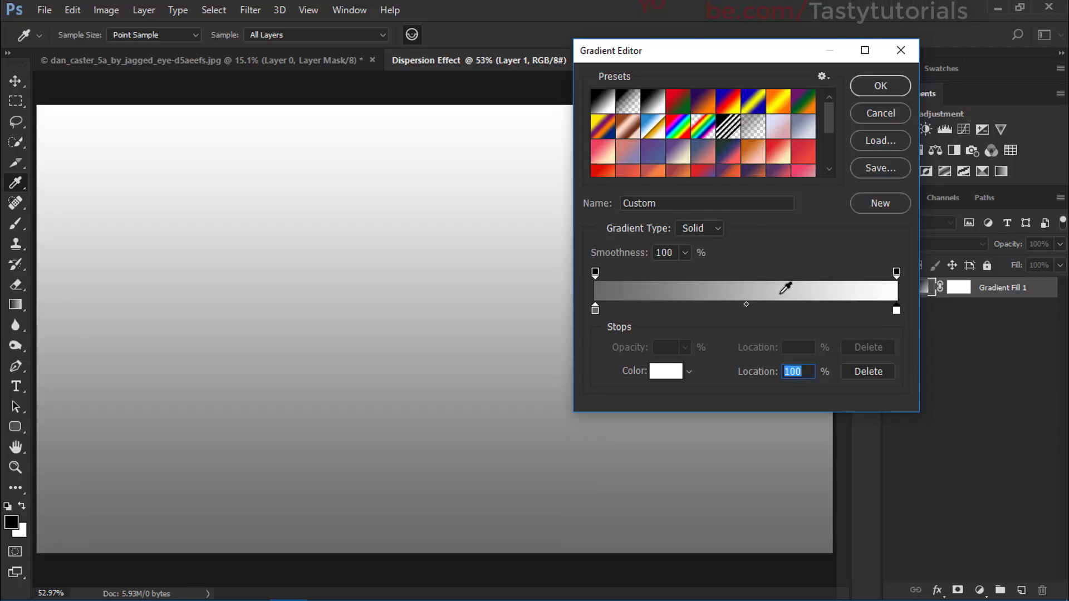
click(759, 288)
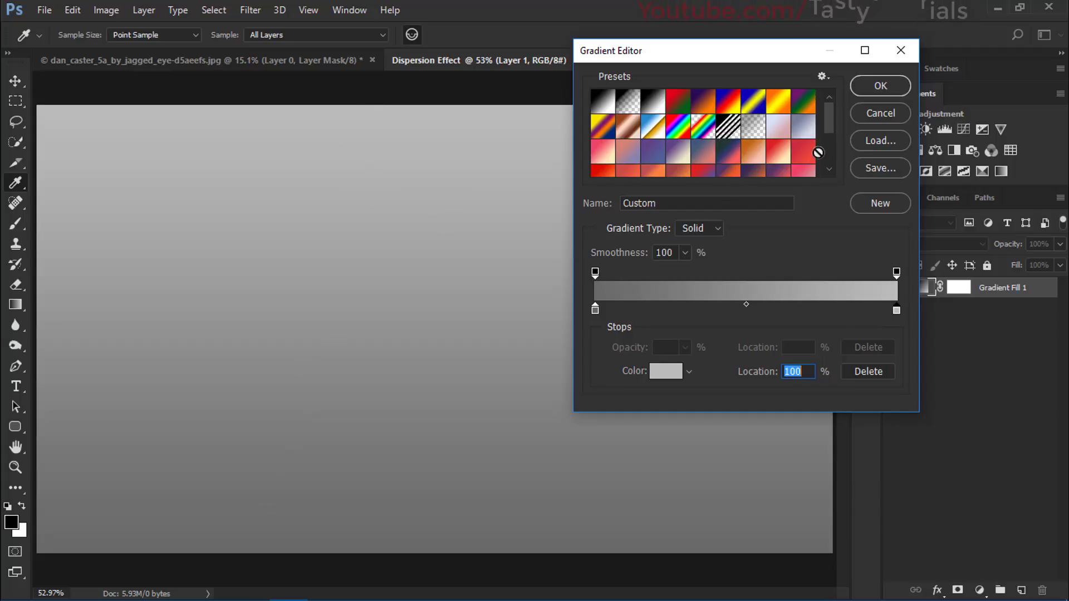
click(880, 86)
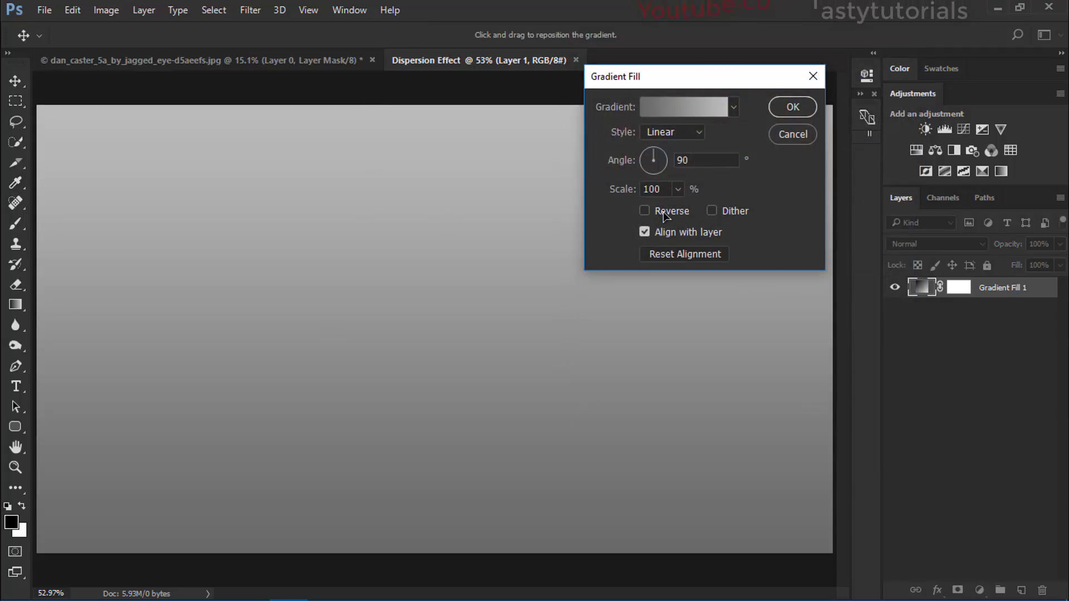
- Make the gradient fill a reversed Radial gradient with an angle of 0°
click(664, 214)
click(660, 133)
click(655, 158)
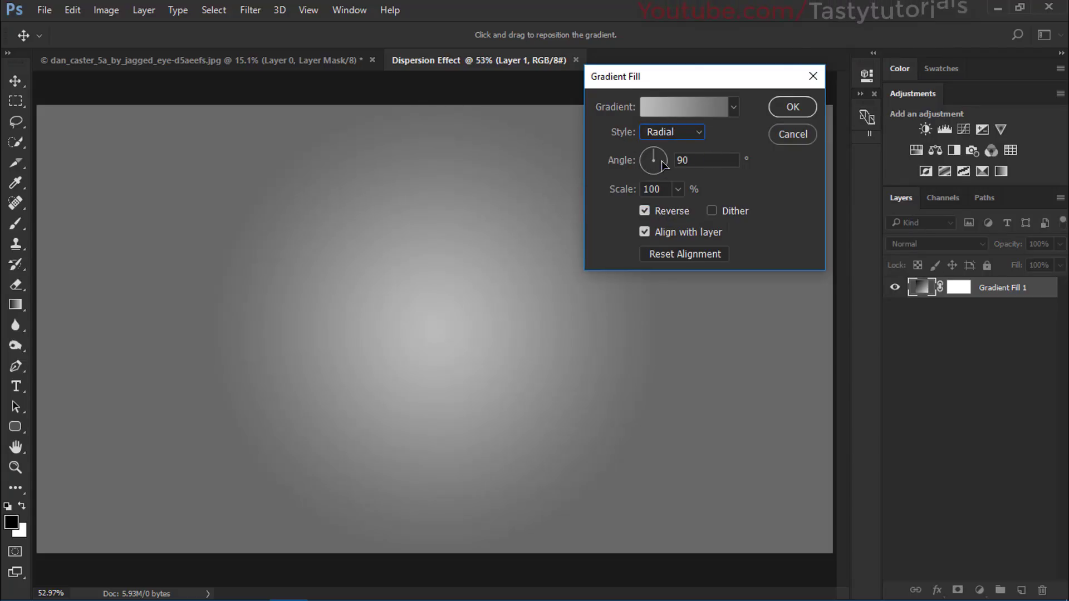
click(697, 165)
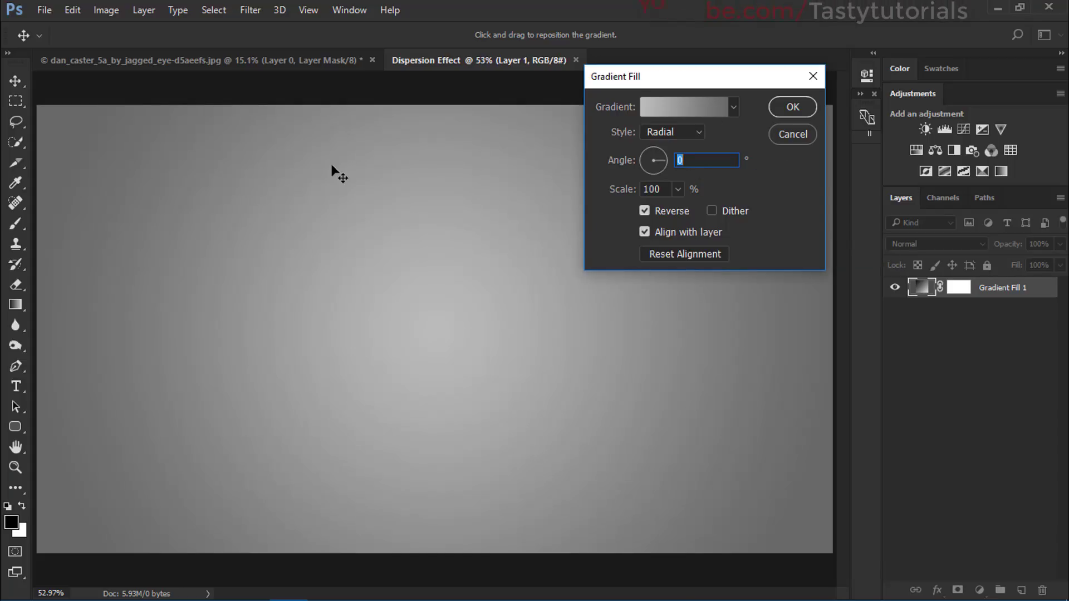
click(783, 107)
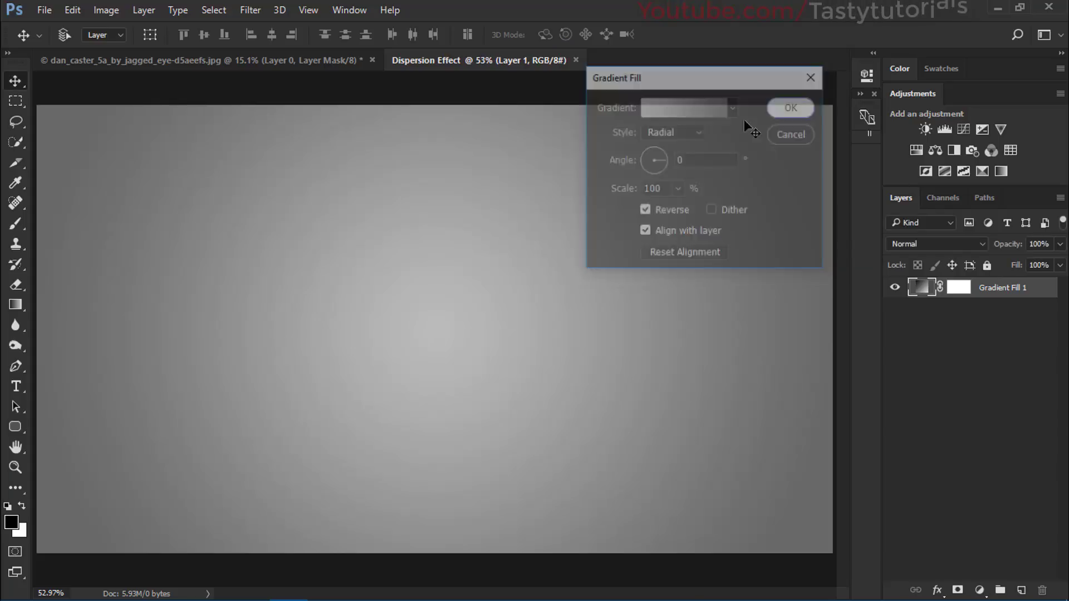
scroll(105, 295, up, 5)
drag(108, 289, 253, 301)
scroll(221, 334, down, 5)
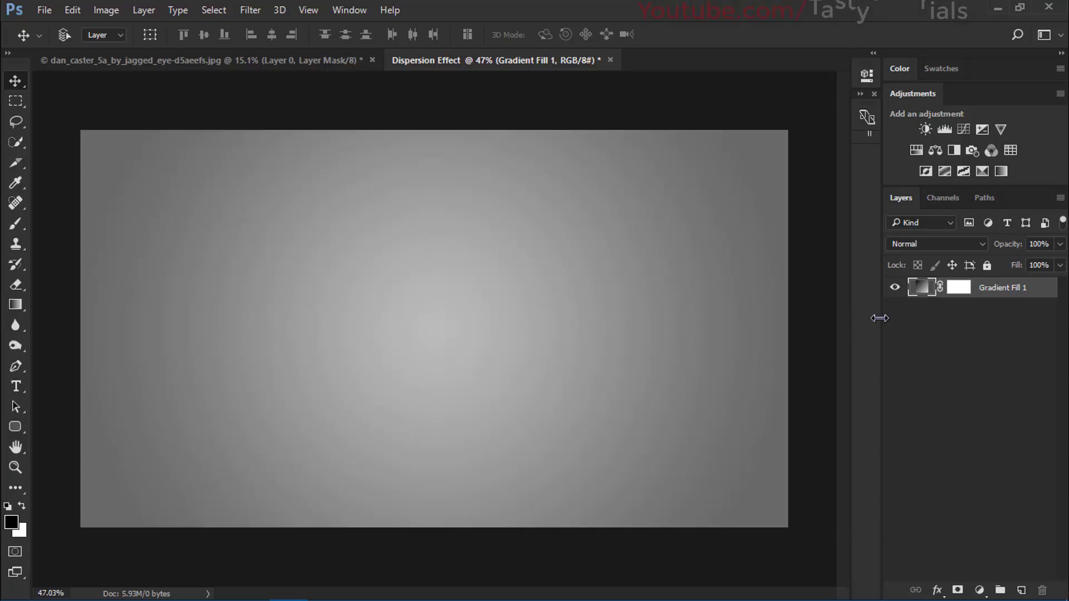
- Bring the cut-out hooded man with his layer mask into the Dispersion Effect document, above the gradient background
click(339, 62)
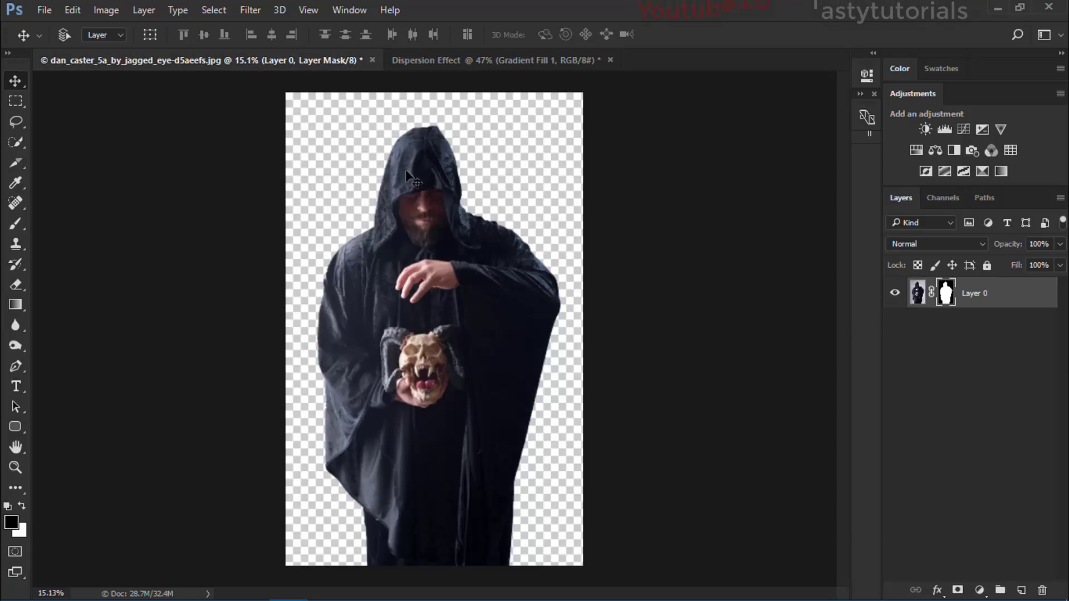
mouse_move(428, 225)
mouse_down()
mouse_move(433, 65)
mouse_move(440, 233)
mouse_up()
drag(440, 390, 454, 194)
- Scale the hooded man proportionally to 29.63% so the figure fits within the canvas height
key(ctrl+t)
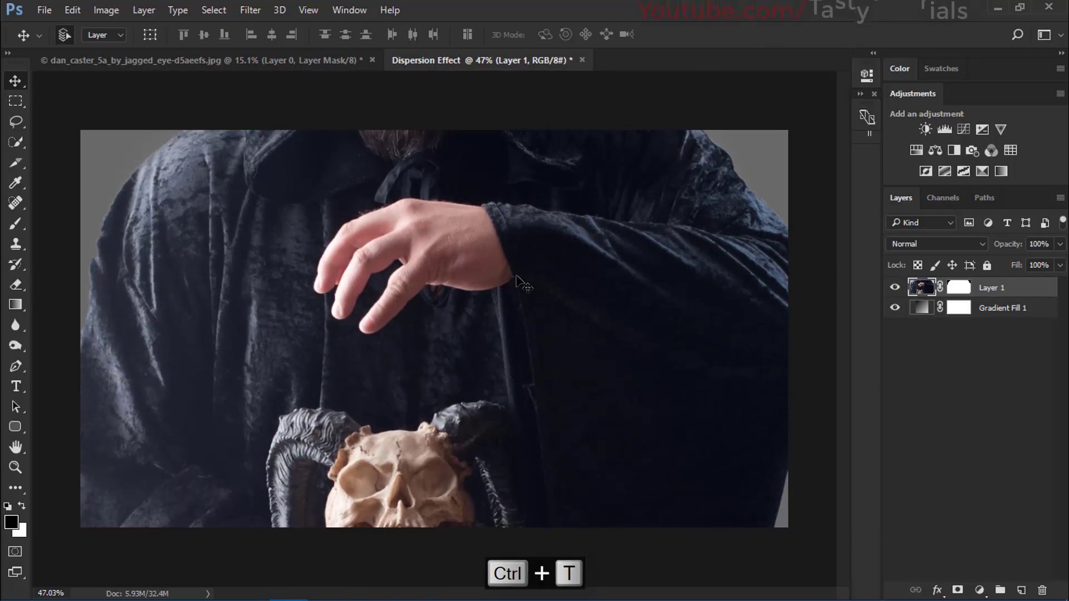
scroll(517, 280, down, 5)
drag(490, 356, 488, 330)
drag(556, 136, 442, 233)
scroll(418, 376, up, 2)
scroll(434, 328, up, 8)
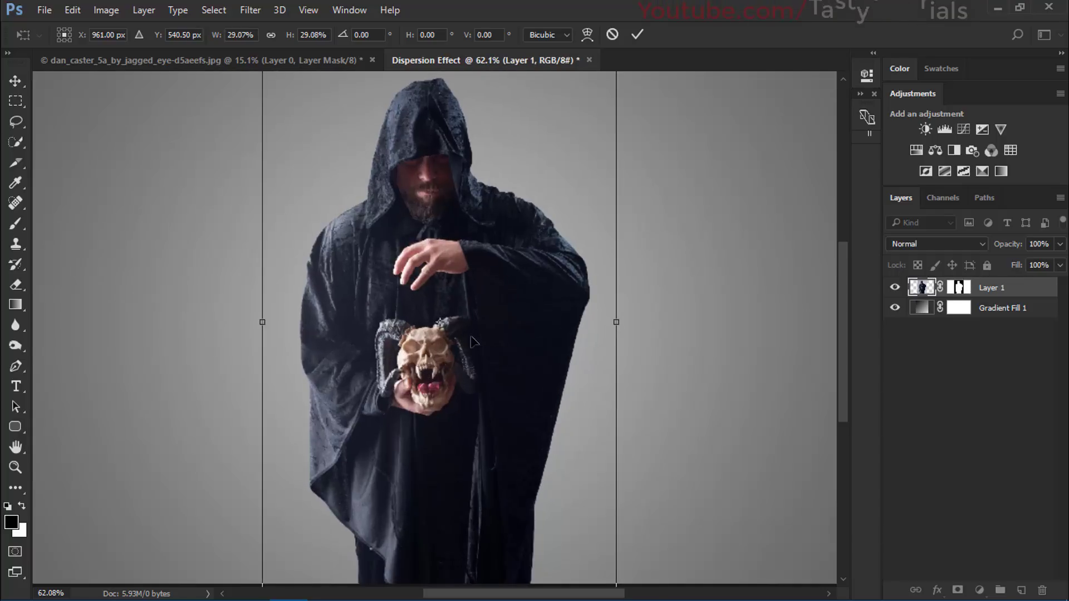
scroll(492, 278, down, 1)
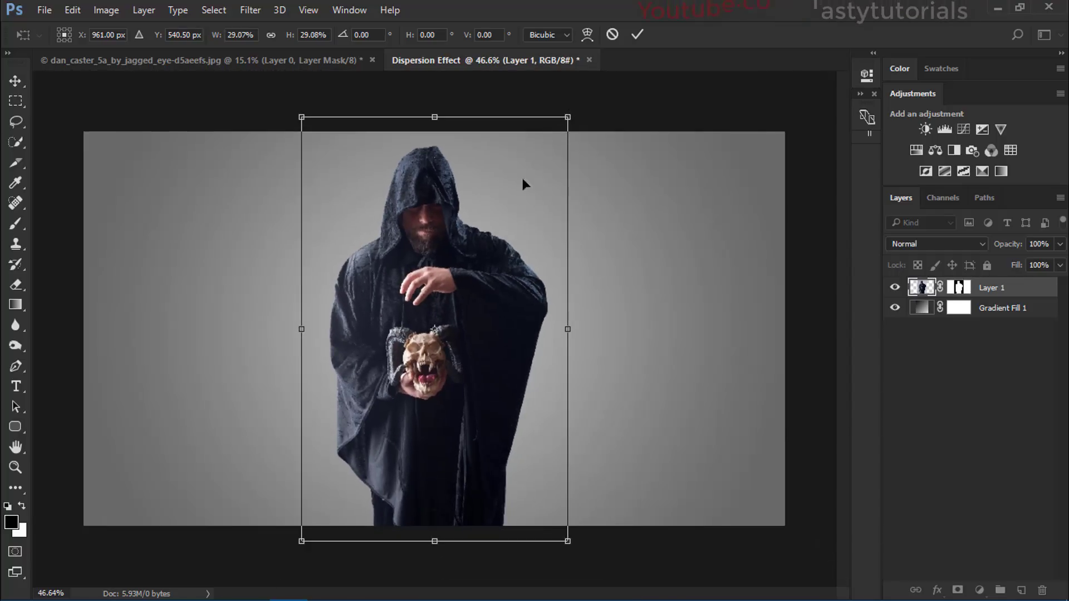
drag(505, 203, 506, 189)
drag(568, 103, 555, 119)
drag(484, 192, 485, 212)
drag(552, 143, 572, 114)
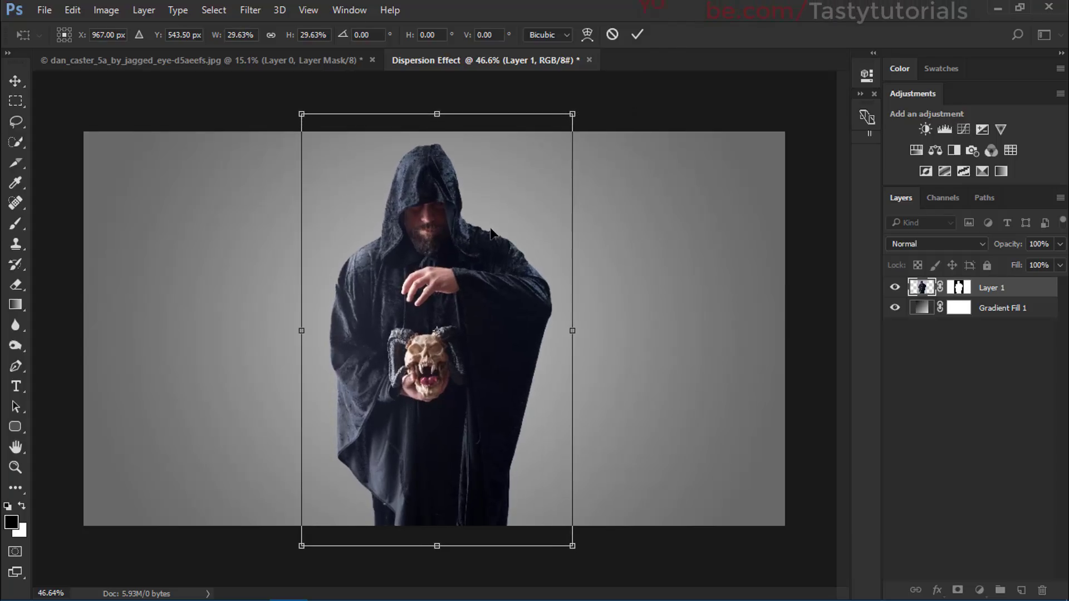
key(Return)
- Center the hooded man horizontally on the canvas and shift him into its left half, leaving space on the right
key(ctrl+a)
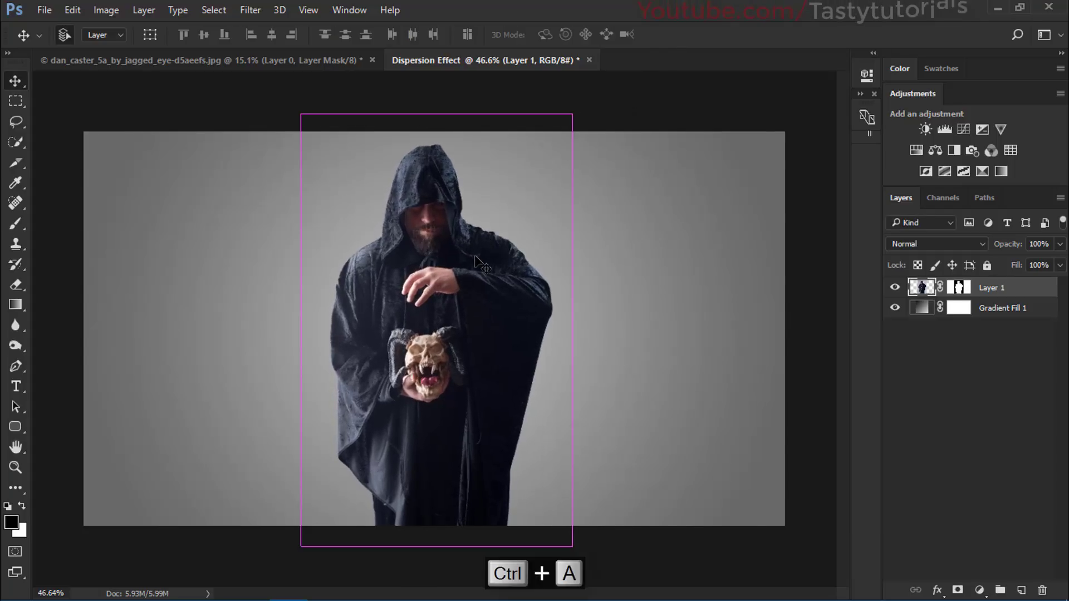
click(272, 35)
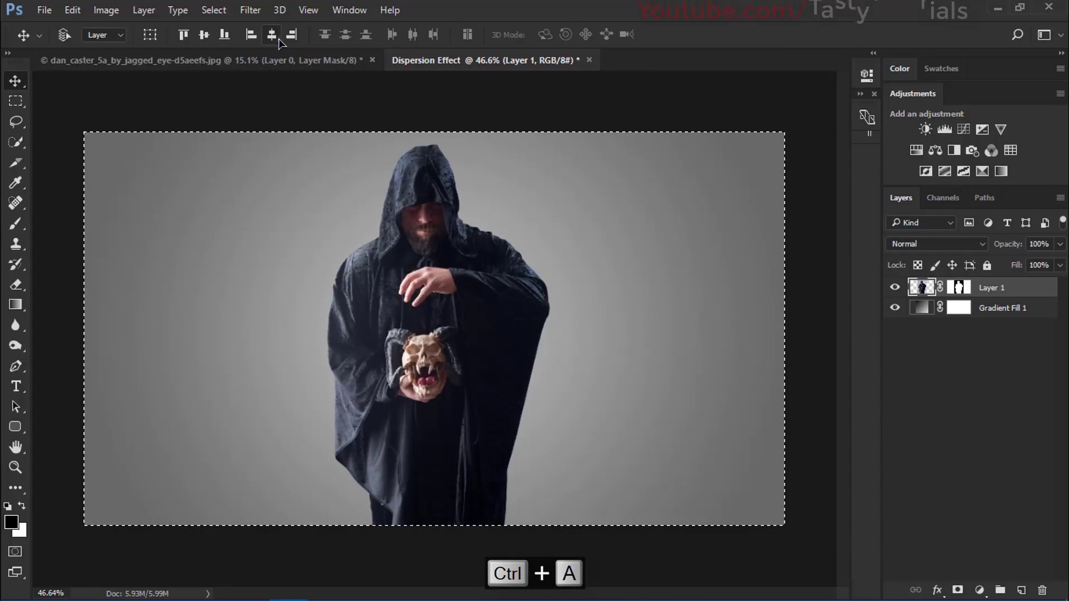
key(ctrl+d)
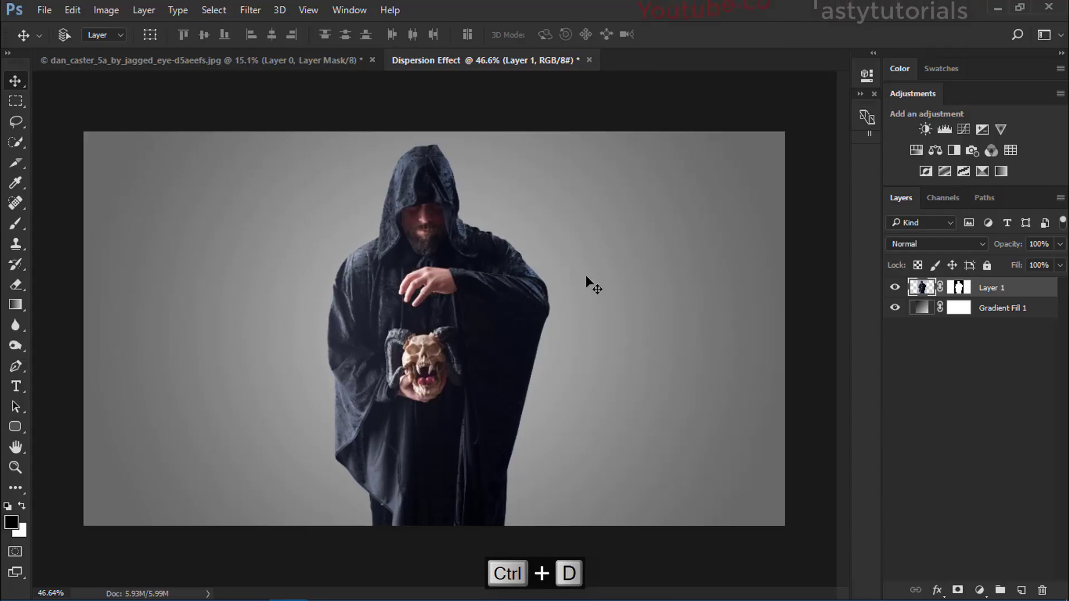
drag(460, 291, 368, 289)
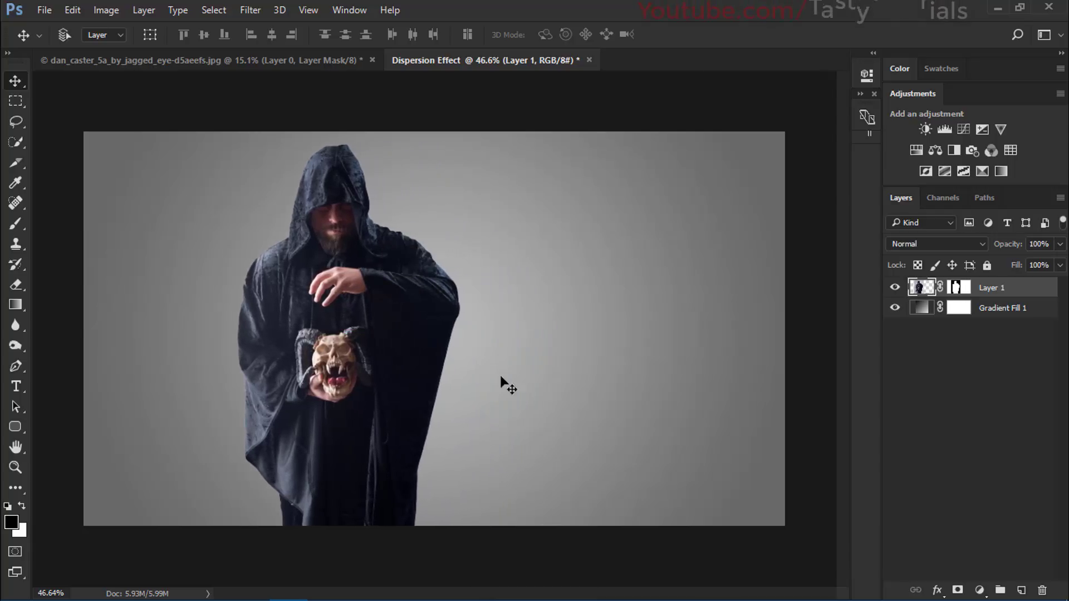
drag(430, 334, 429, 342)
drag(458, 306, 438, 305)
- Apply the layer mask to Layer 1 and check the cut-out with the gradient background hidden, restoring both layers' visibility
drag(957, 287, 1043, 590)
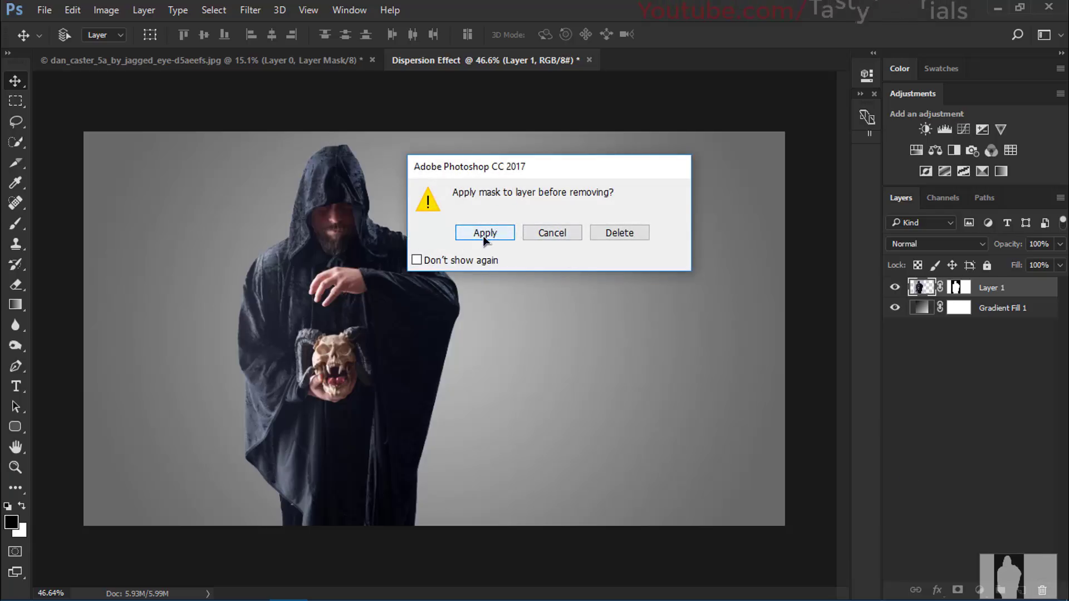
click(551, 232)
right_click(956, 288)
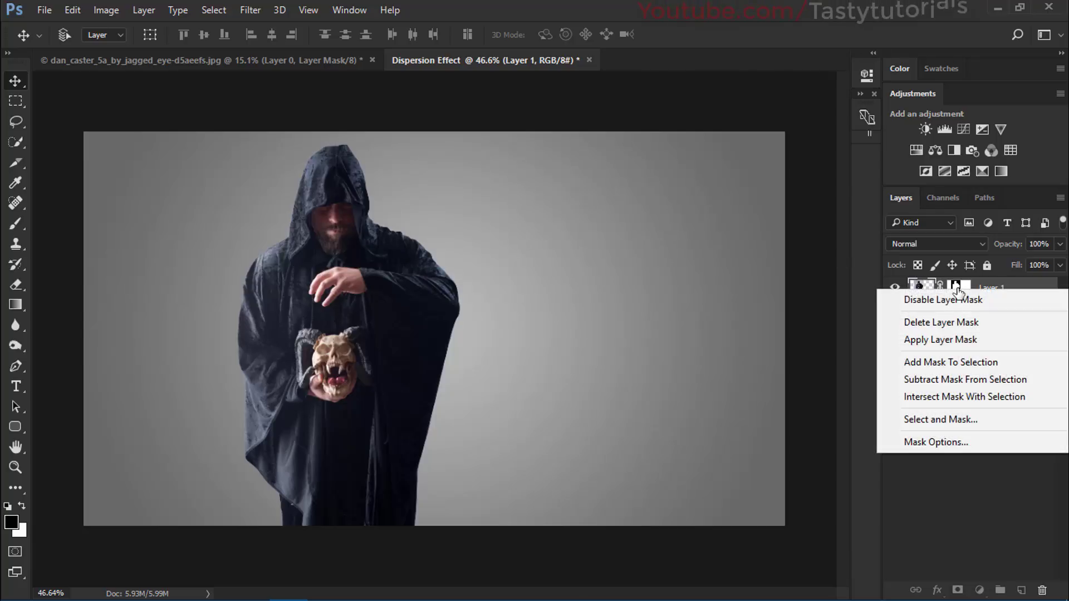
click(920, 341)
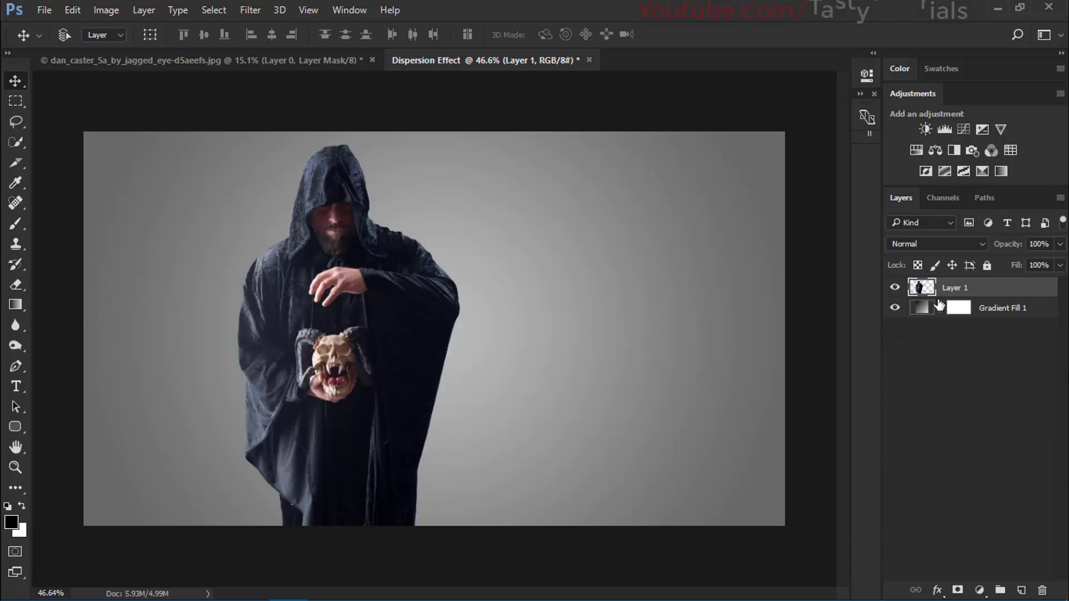
click(895, 289)
click(895, 288)
click(894, 308)
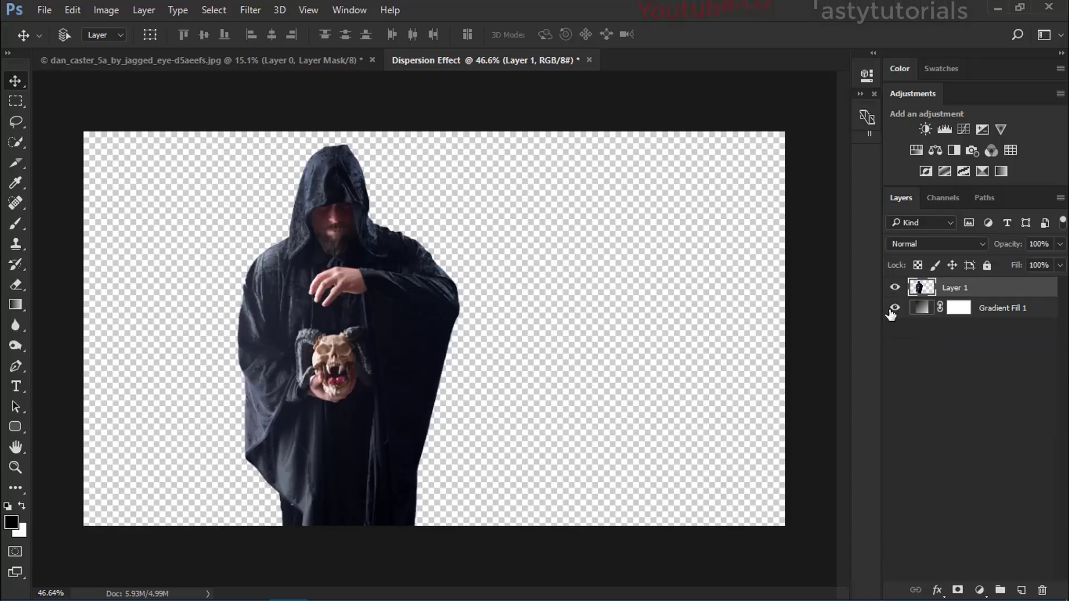
click(895, 308)
- Rename Layer 1, which holds the hooded man, as Particals
double_click(956, 287)
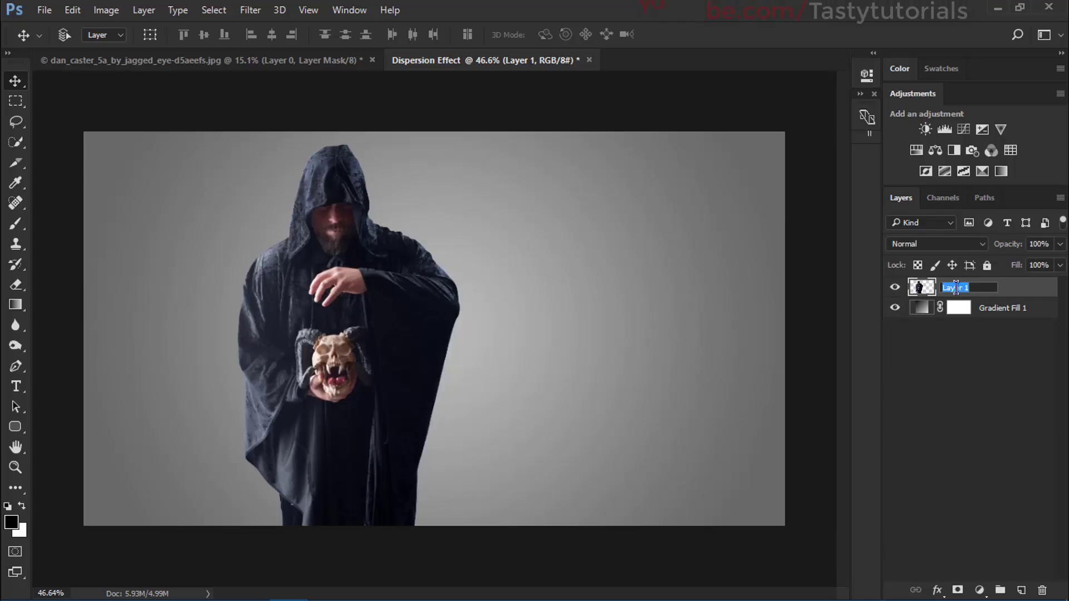
text(Mode)
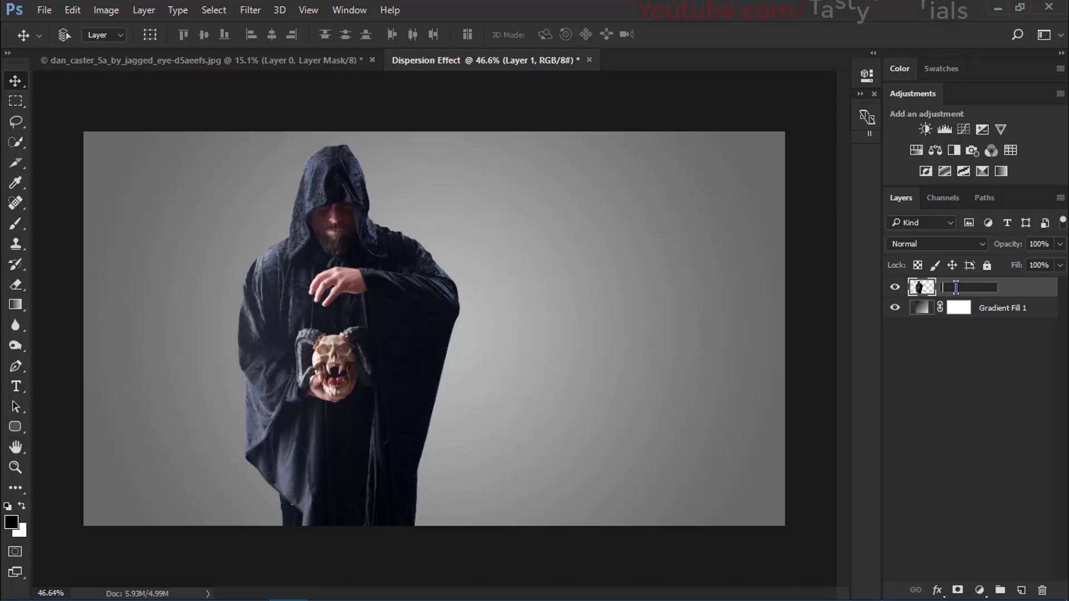
text(Particals)
key(Return)
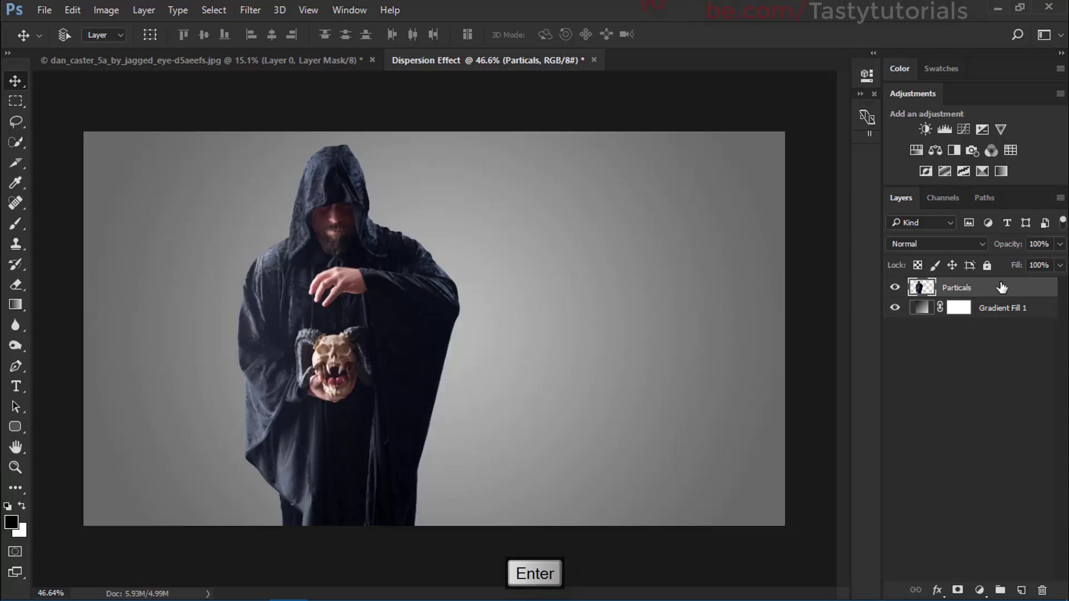
- Duplicate the Particals layer and rename the copy as Dispersion
key(ctrl+h)
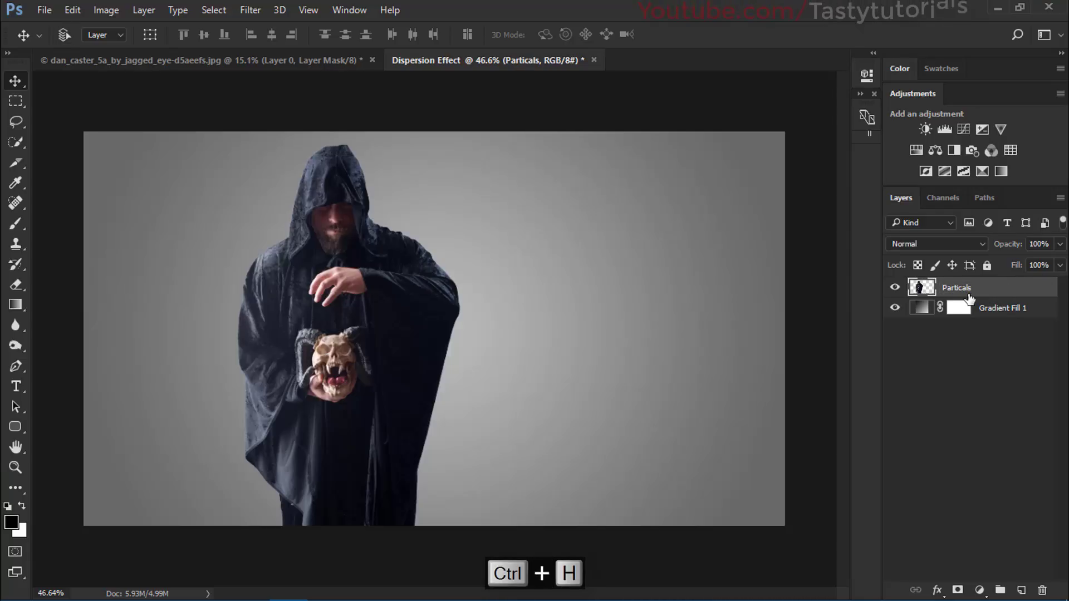
key(ctrl+j)
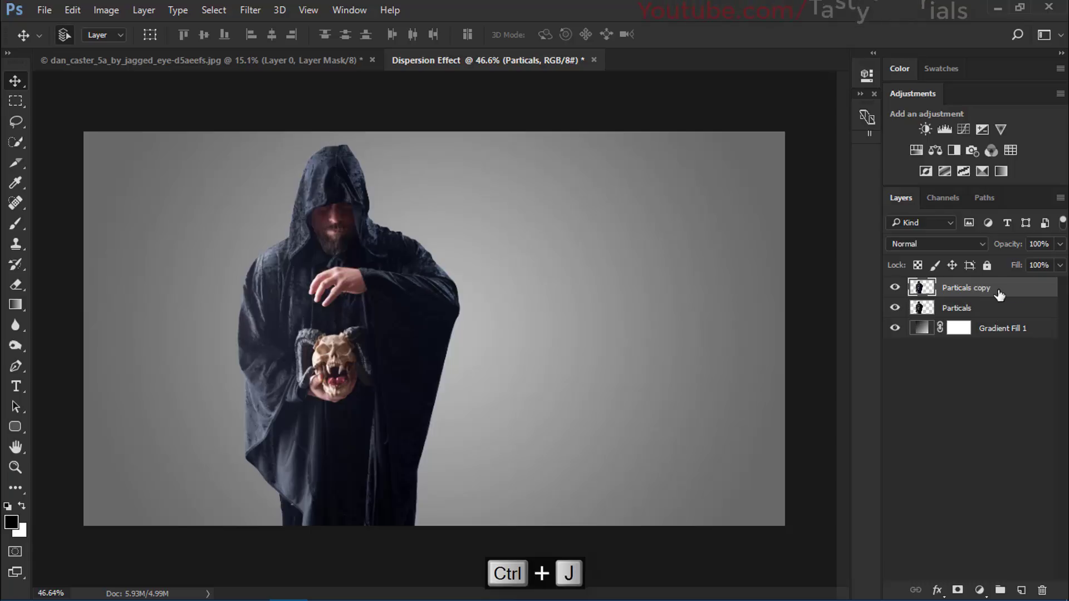
double_click(977, 289)
text(Dispers)
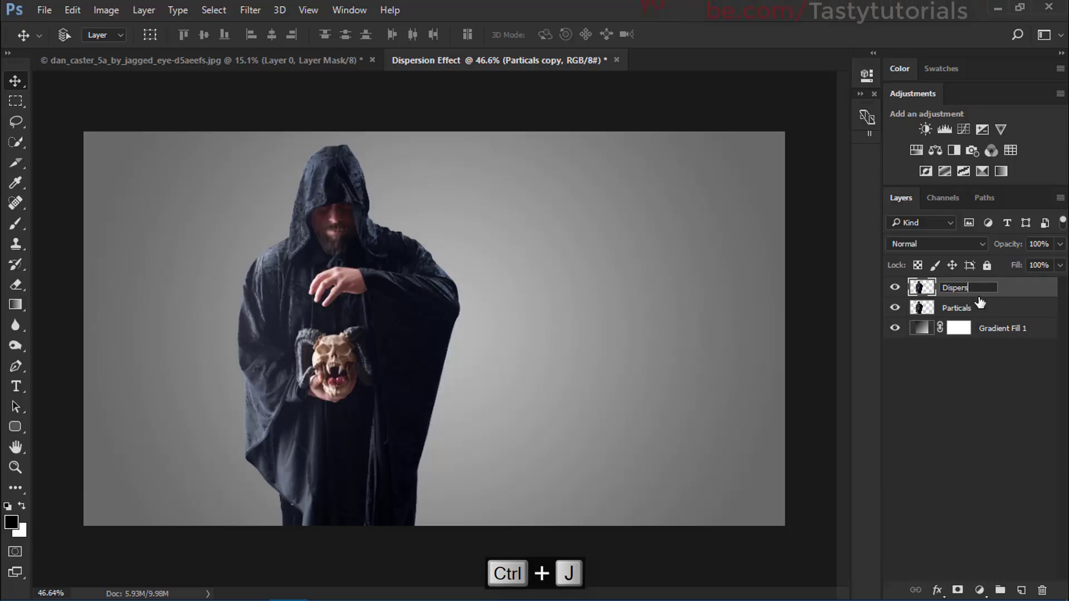
text(ion)
key(Return)
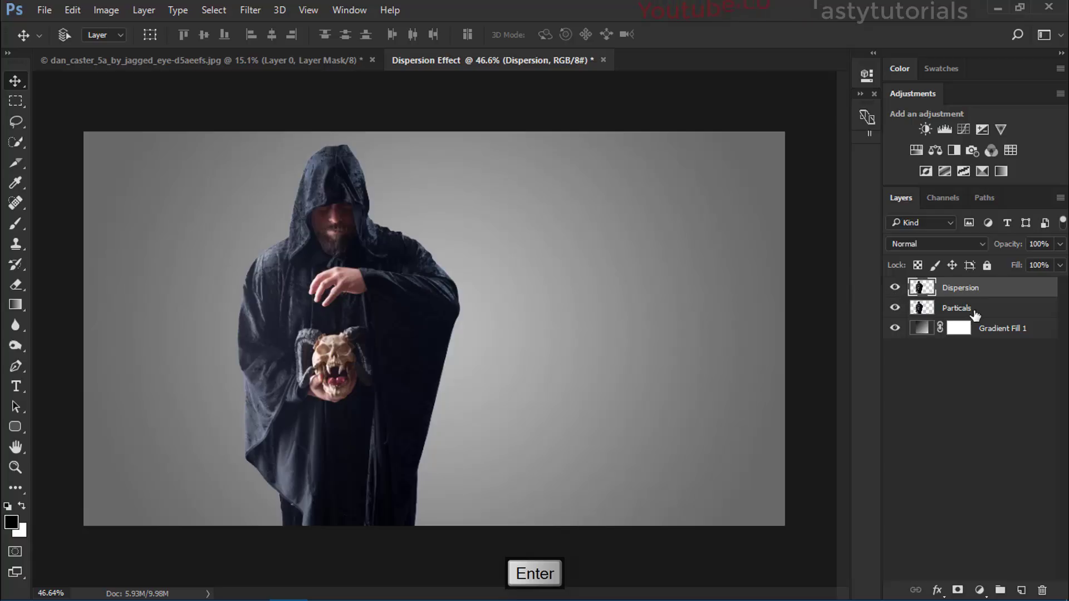
- Add a black hide-all mask to the Particals layer and hide the Dispersion layer
click(972, 310)
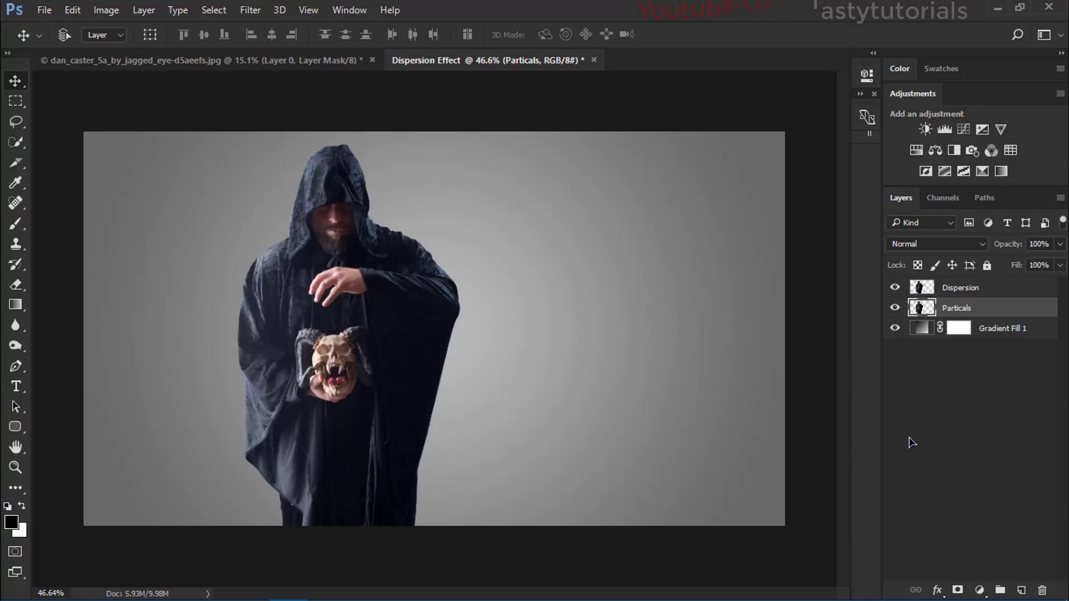
alt+click(958, 590)
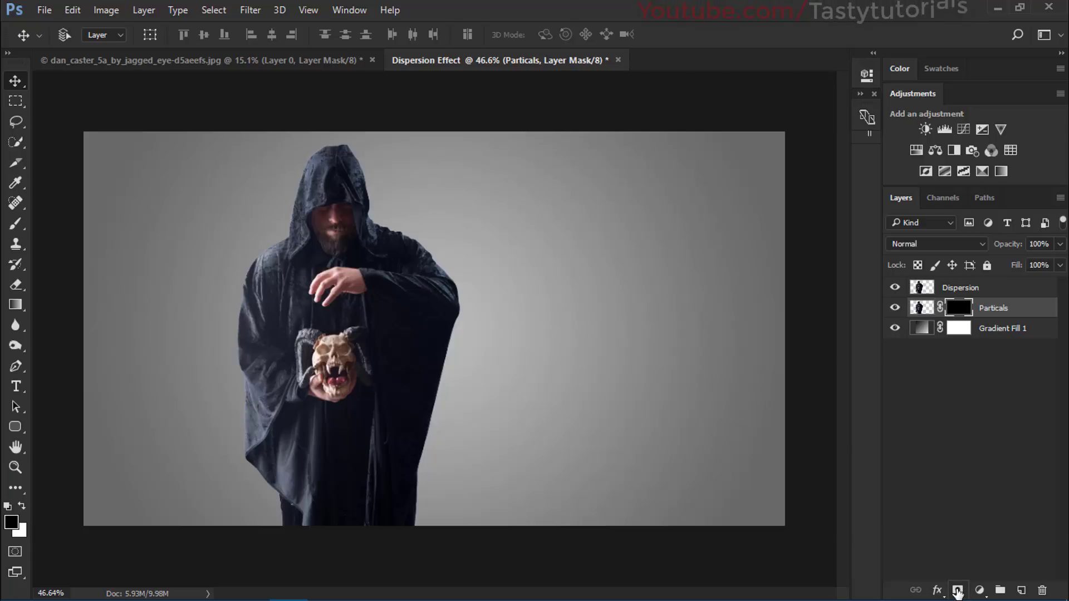
click(895, 288)
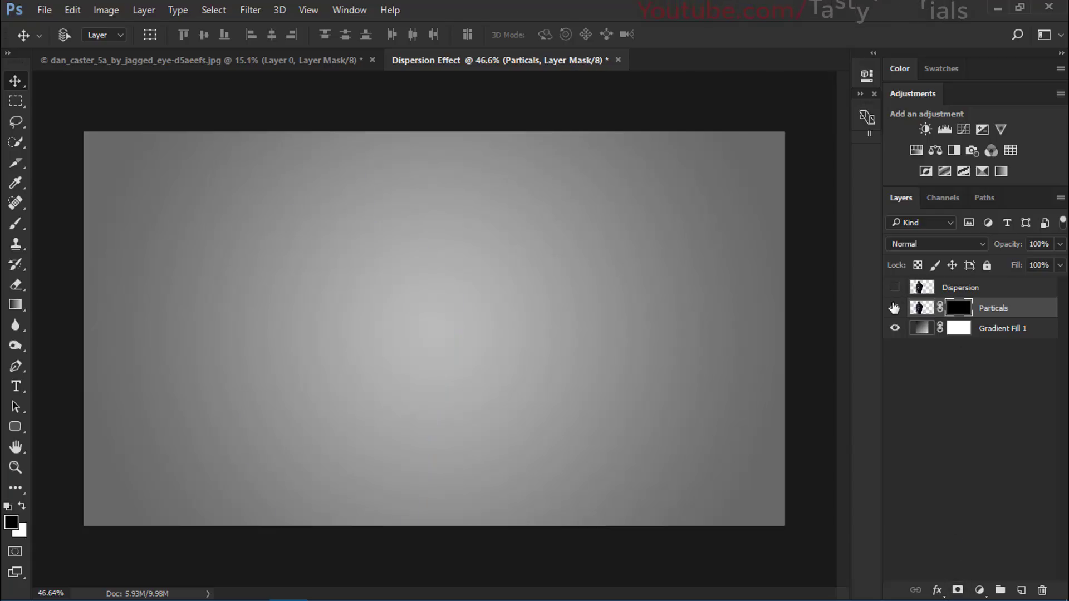
- In Liquify on the Particals layer's image, freeze the man's left side with his face, hand and skull, using a size 175 freeze brush
click(920, 312)
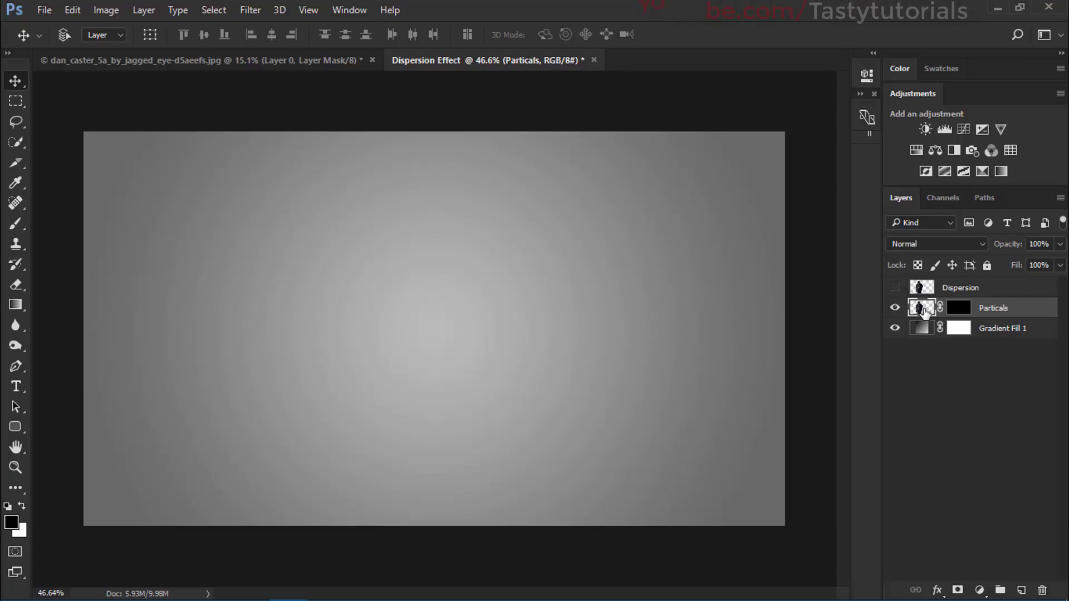
click(249, 10)
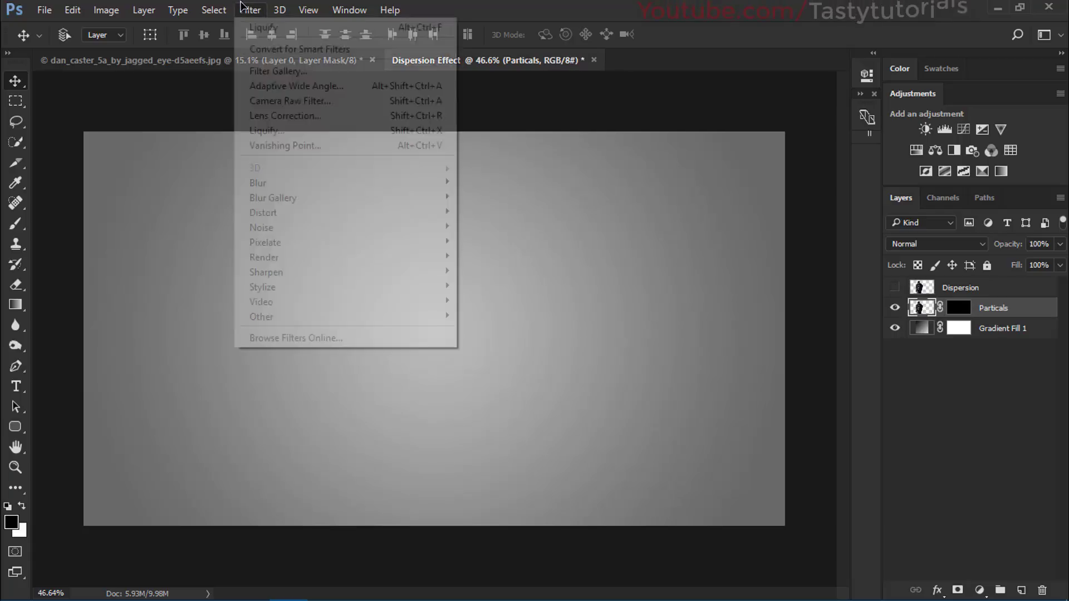
click(245, 132)
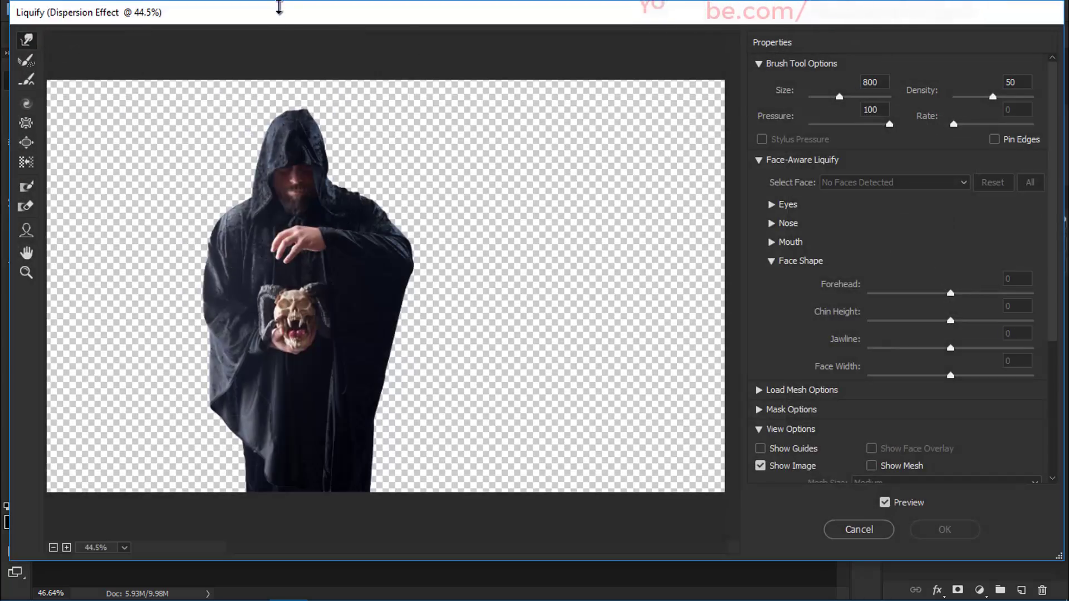
key(bracketleft)
key(bracketleft)
key(bracketleft)
key(bracketleft)
key(bracketleft)
key(bracketleft)
click(26, 186)
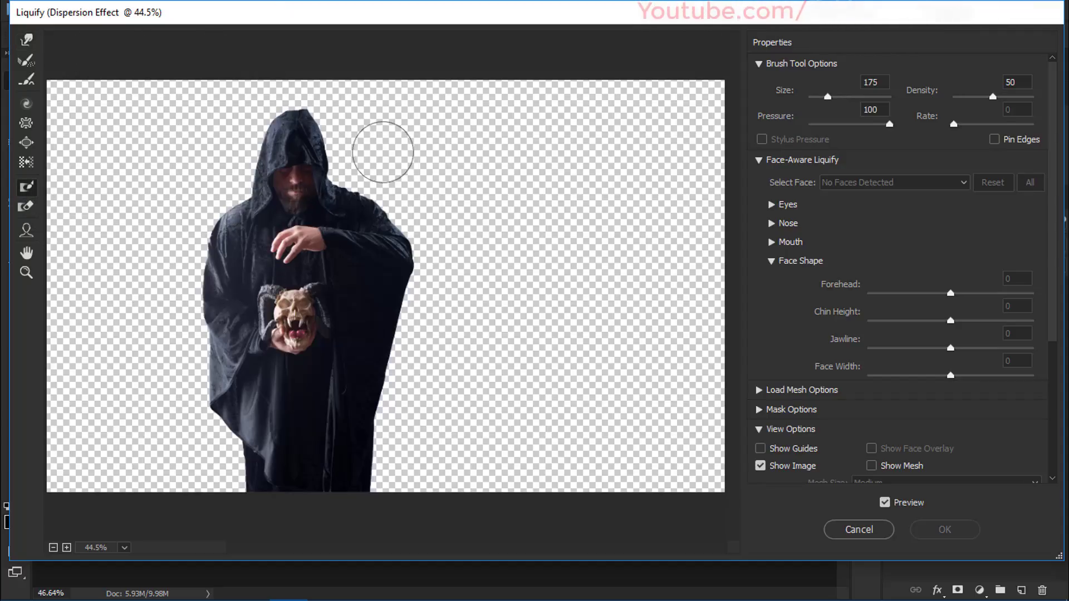
key(b)
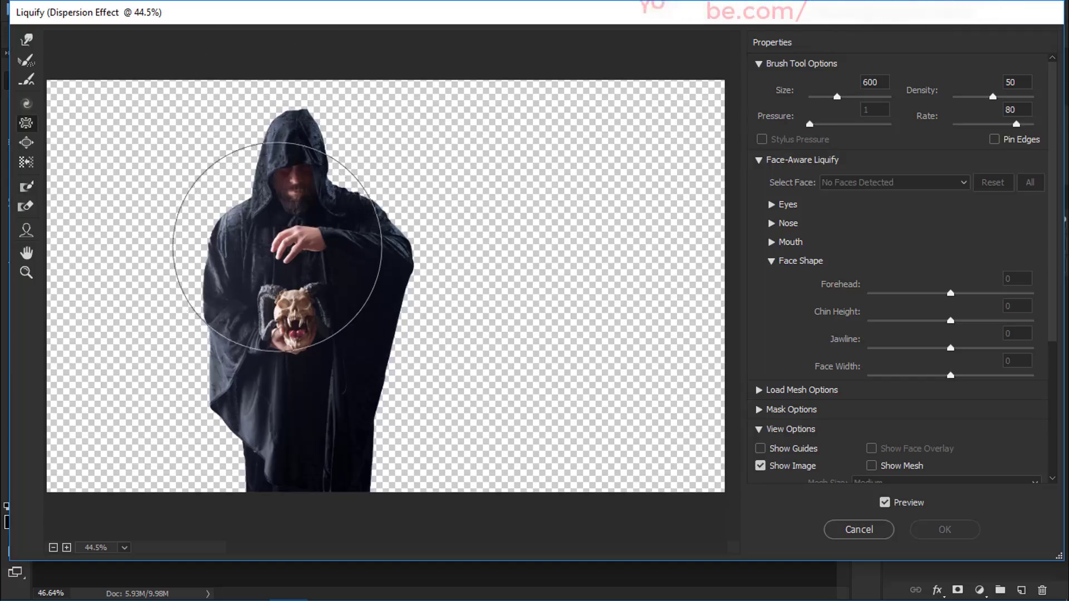
click(23, 191)
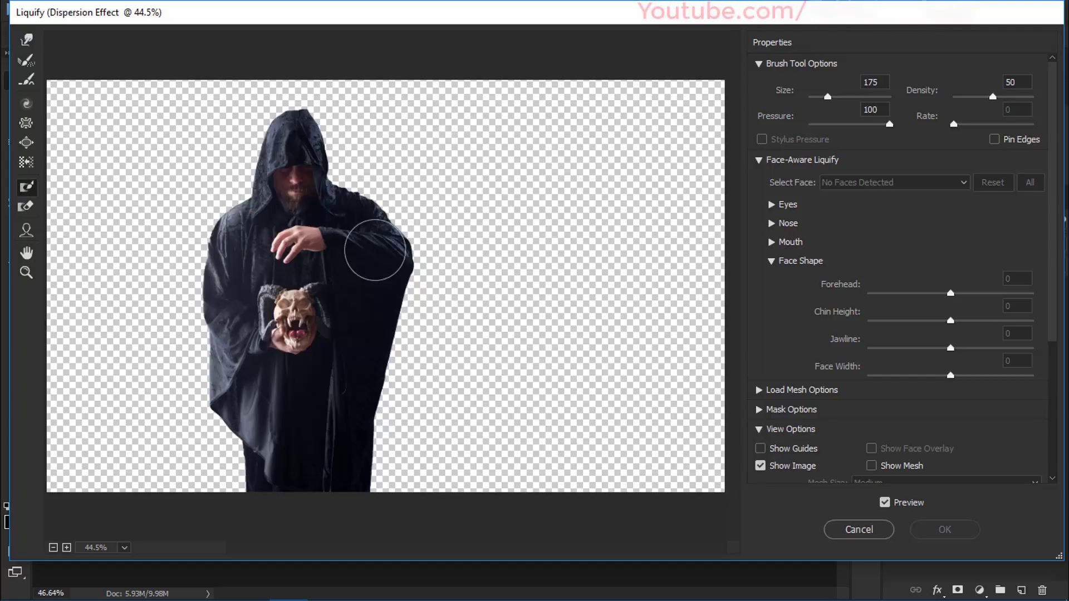
mouse_move(297, 166)
mouse_down()
mouse_move(293, 402)
mouse_move(301, 329)
mouse_move(305, 342)
mouse_move(290, 483)
mouse_move(267, 354)
mouse_move(243, 372)
mouse_move(247, 545)
mouse_move(219, 361)
mouse_move(205, 347)
mouse_move(241, 288)
mouse_move(271, 96)
mouse_move(274, 166)
mouse_move(285, 185)
mouse_move(295, 181)
mouse_move(271, 271)
mouse_move(284, 187)
mouse_move(300, 178)
mouse_move(291, 211)
mouse_up()
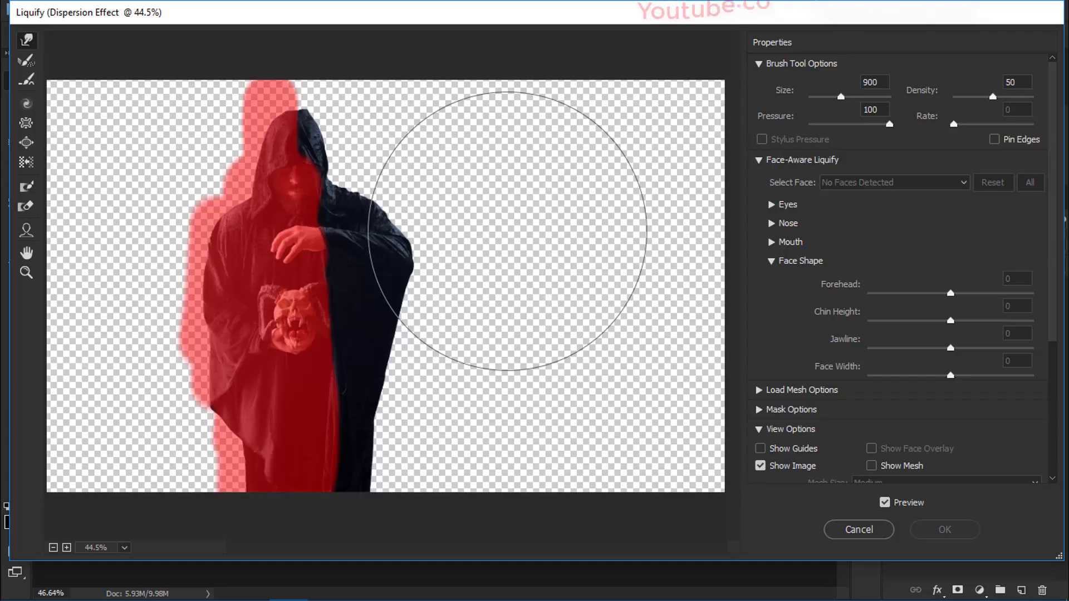
- Forward-warp the unfrozen robe rightwards with a size 1000 brush until dark fabric fills the canvas, and apply Liquify
key(bracketright)
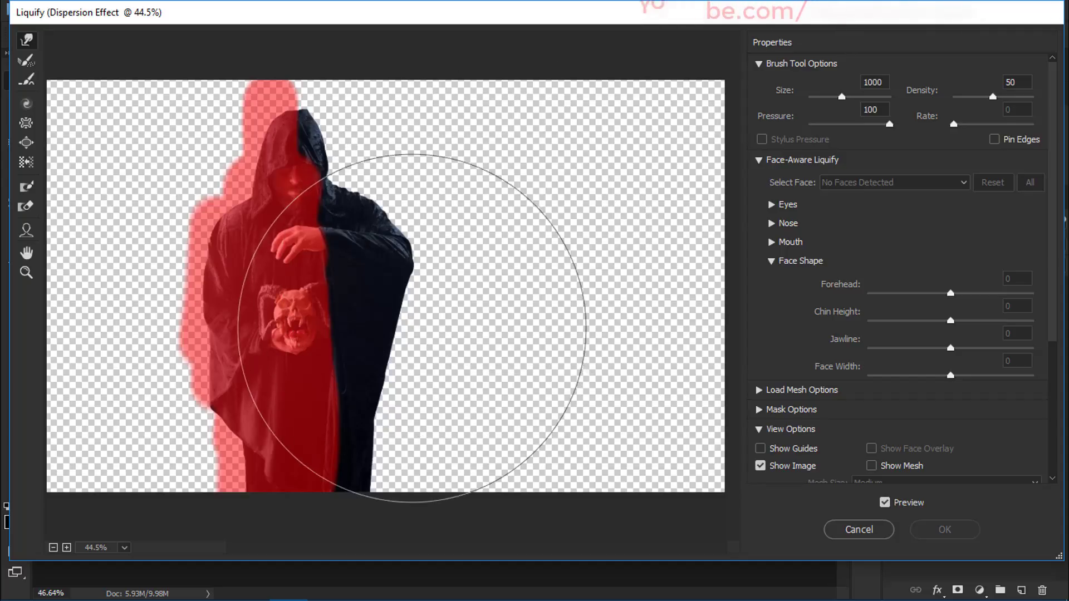
mouse_move(410, 338)
mouse_down()
mouse_move(450, 342)
mouse_move(404, 383)
mouse_move(439, 386)
mouse_move(402, 403)
mouse_move(436, 411)
mouse_move(434, 426)
mouse_move(523, 443)
mouse_move(450, 283)
mouse_move(494, 278)
mouse_move(398, 206)
mouse_move(427, 197)
mouse_move(367, 146)
mouse_move(452, 135)
mouse_move(423, 127)
mouse_move(529, 118)
mouse_move(431, 111)
mouse_move(485, 106)
mouse_move(487, 93)
mouse_move(452, 173)
mouse_move(496, 221)
mouse_move(612, 255)
mouse_move(535, 263)
mouse_move(611, 291)
mouse_move(641, 331)
mouse_move(506, 386)
mouse_move(539, 413)
mouse_move(546, 437)
mouse_move(507, 431)
mouse_move(587, 450)
mouse_move(626, 440)
mouse_move(700, 463)
mouse_move(626, 217)
mouse_move(678, 209)
mouse_move(615, 138)
mouse_move(649, 135)
mouse_move(604, 100)
mouse_move(635, 79)
mouse_move(654, 90)
mouse_move(649, 107)
mouse_move(686, 108)
mouse_move(472, 82)
mouse_move(466, 92)
mouse_move(342, 102)
mouse_move(411, 101)
mouse_move(371, 82)
mouse_move(371, 52)
mouse_move(346, 44)
mouse_move(499, 97)
mouse_move(539, 82)
mouse_move(563, 45)
mouse_move(591, 39)
mouse_move(617, 47)
mouse_move(618, 64)
mouse_move(700, 59)
mouse_up()
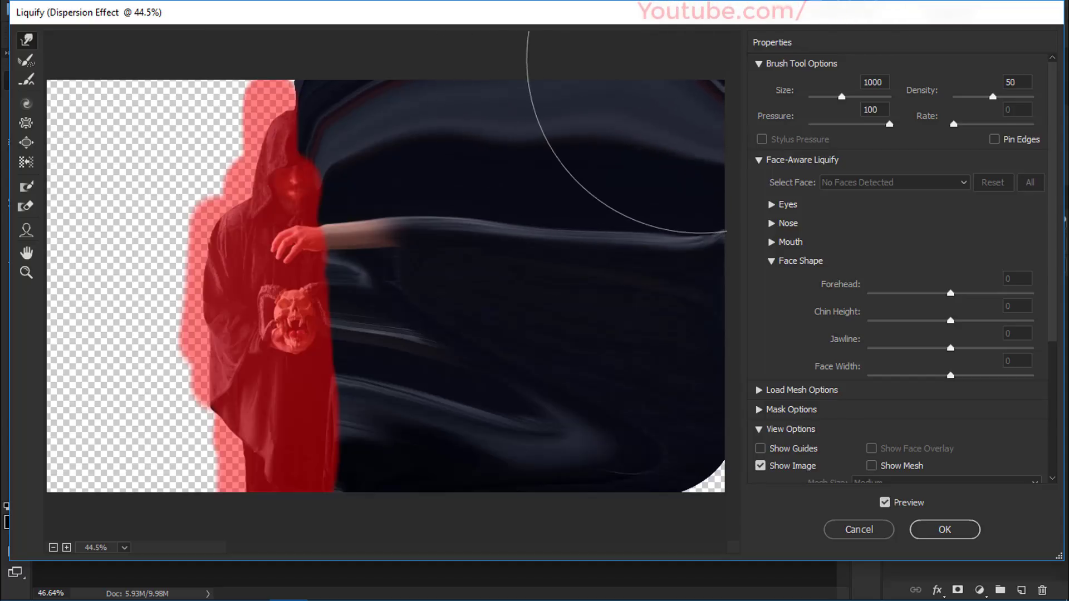
mouse_move(538, 61)
mouse_down()
mouse_move(370, 53)
mouse_move(356, 17)
mouse_move(398, 5)
mouse_move(329, 12)
mouse_move(378, 29)
mouse_up()
mouse_move(618, 101)
mouse_down()
mouse_move(573, 115)
mouse_move(600, 98)
mouse_move(693, 102)
mouse_move(499, 179)
mouse_move(486, 220)
mouse_move(468, 204)
mouse_move(468, 183)
mouse_move(501, 202)
mouse_move(597, 209)
mouse_move(599, 219)
mouse_move(421, 140)
mouse_move(426, 153)
mouse_move(415, 129)
mouse_move(398, 124)
mouse_move(403, 171)
mouse_move(367, 170)
mouse_move(317, 194)
mouse_move(477, 188)
mouse_move(511, 114)
mouse_move(519, 157)
mouse_move(633, 128)
mouse_move(636, 153)
mouse_move(543, 225)
mouse_move(614, 232)
mouse_move(658, 135)
mouse_move(604, 108)
mouse_move(374, 74)
mouse_move(306, 81)
mouse_move(262, 104)
mouse_move(255, 131)
mouse_up()
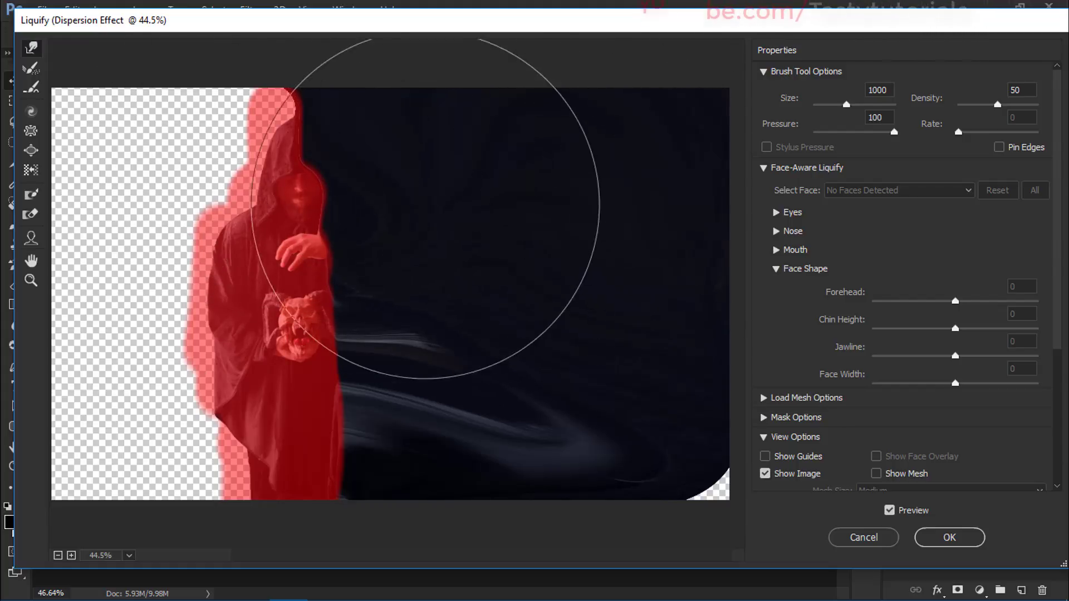
mouse_move(463, 427)
mouse_down()
mouse_move(409, 454)
mouse_move(431, 392)
mouse_move(397, 398)
mouse_move(370, 434)
mouse_move(592, 518)
mouse_move(620, 492)
mouse_up()
mouse_move(596, 358)
mouse_down()
mouse_move(693, 573)
mouse_move(657, 477)
mouse_up()
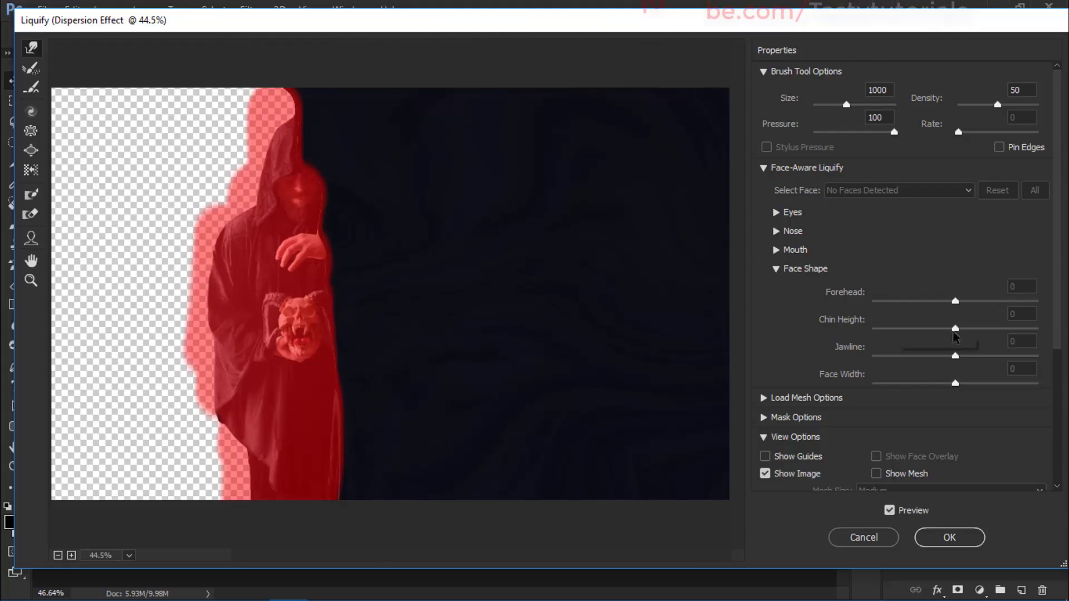
click(949, 538)
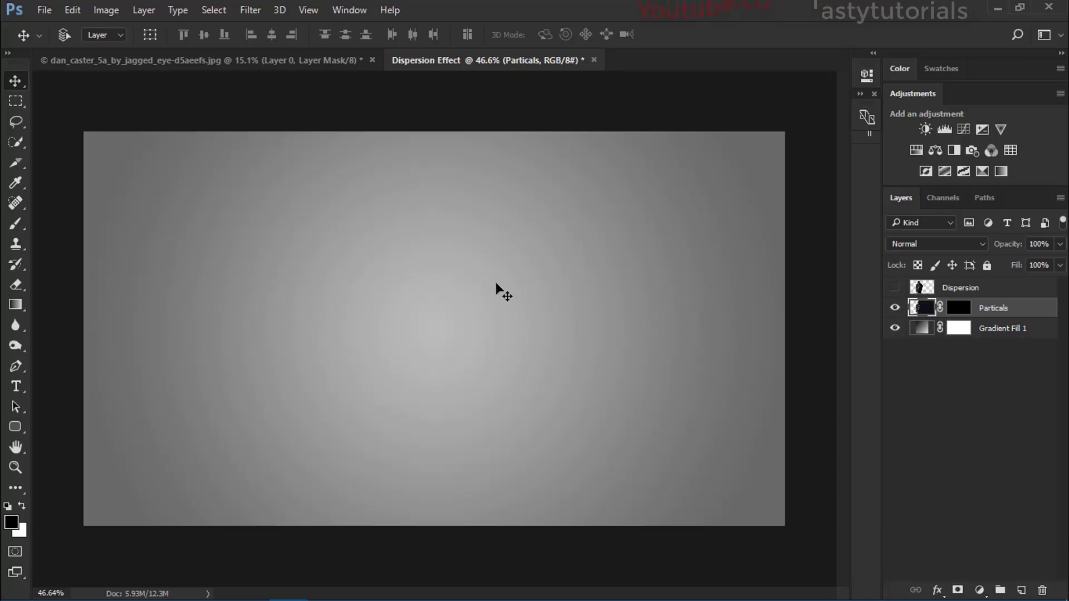
- Check the liquified Particals image with its mask temporarily disabled, and show the Dispersion layer again
shift+click(957, 310)
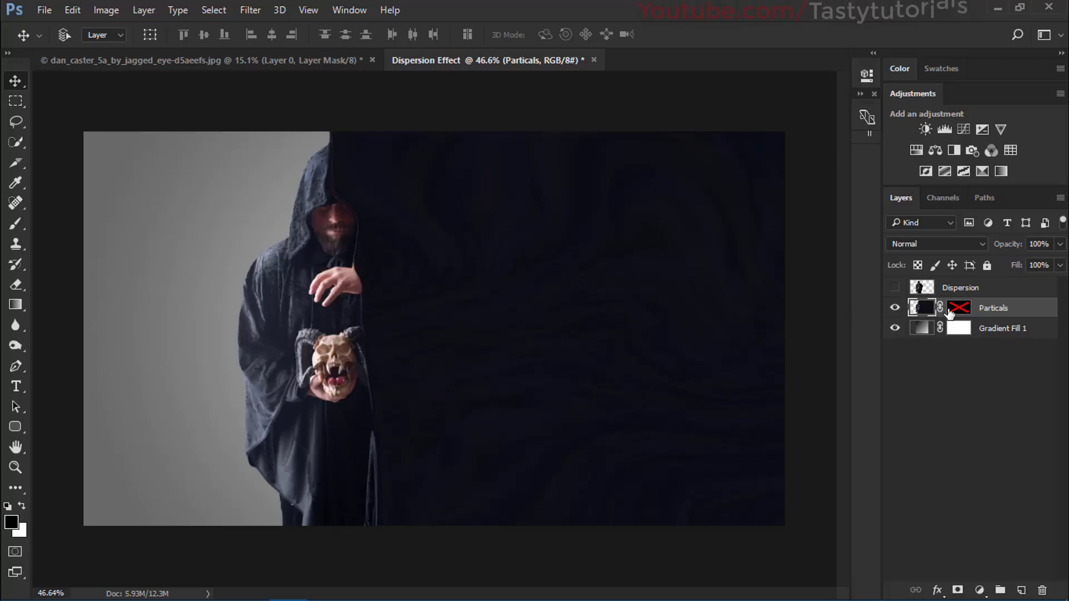
shift+click(958, 313)
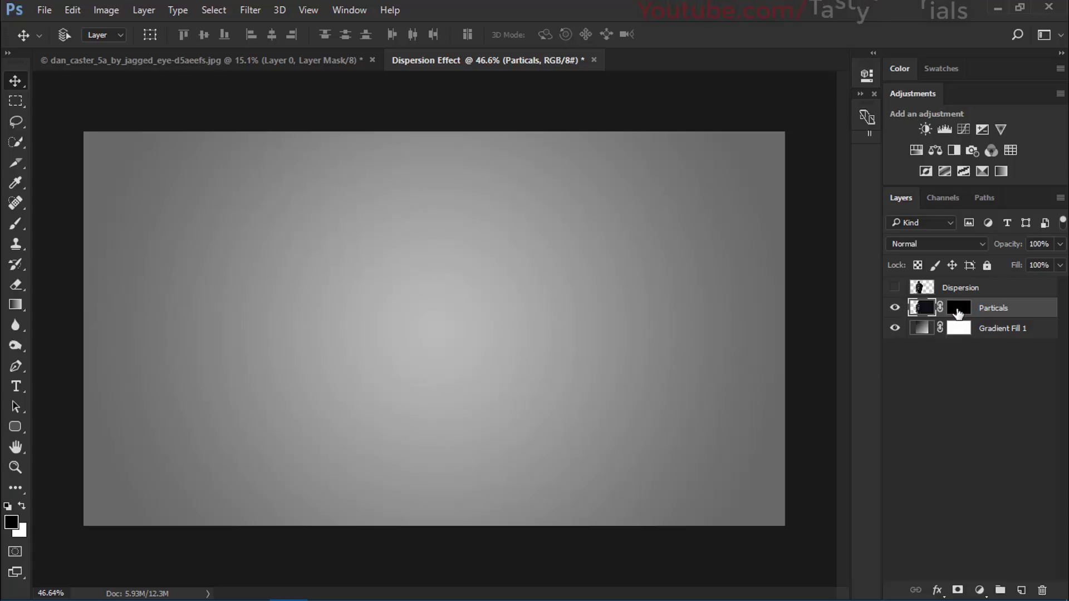
click(895, 288)
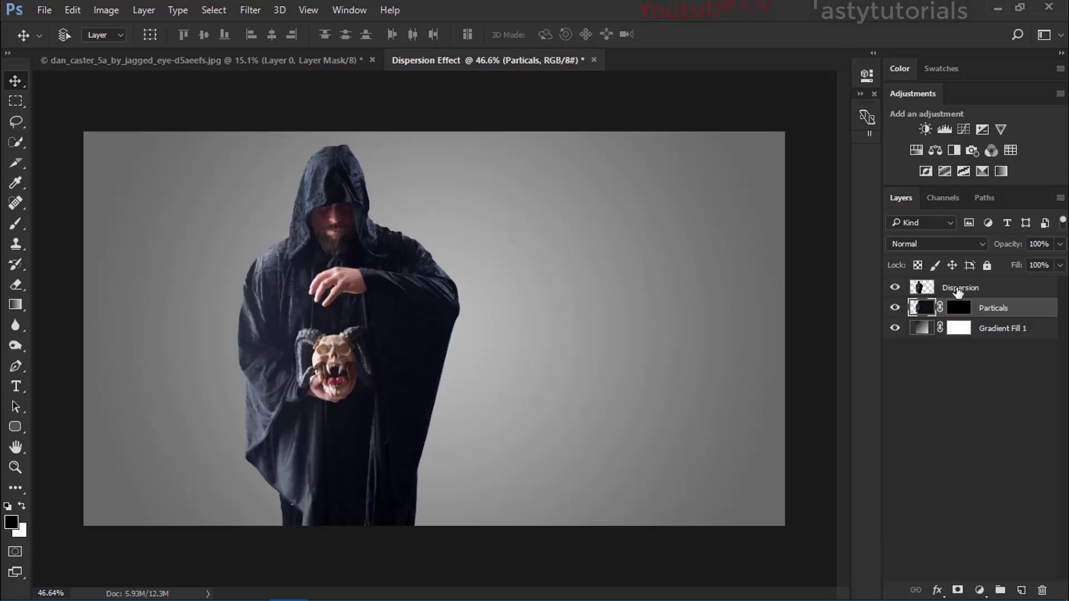
- Add a white layer mask to the Dispersion layer and browse the Brush tool's particle presets
click(957, 289)
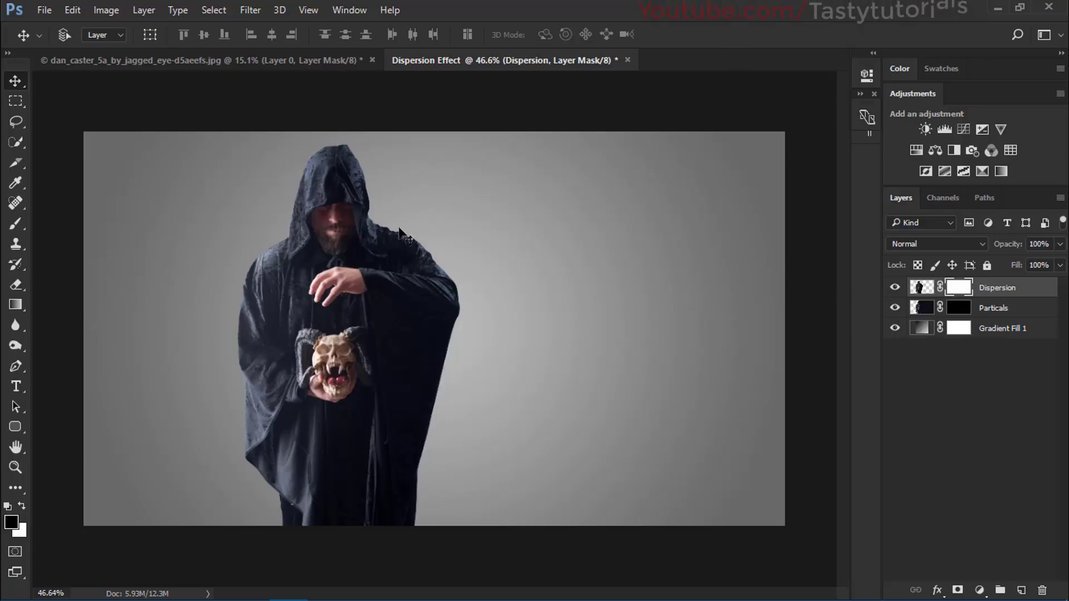
key(b)
right_click(446, 182)
mouse_move(721, 450)
mouse_down()
mouse_move(723, 410)
mouse_move(722, 444)
mouse_up()
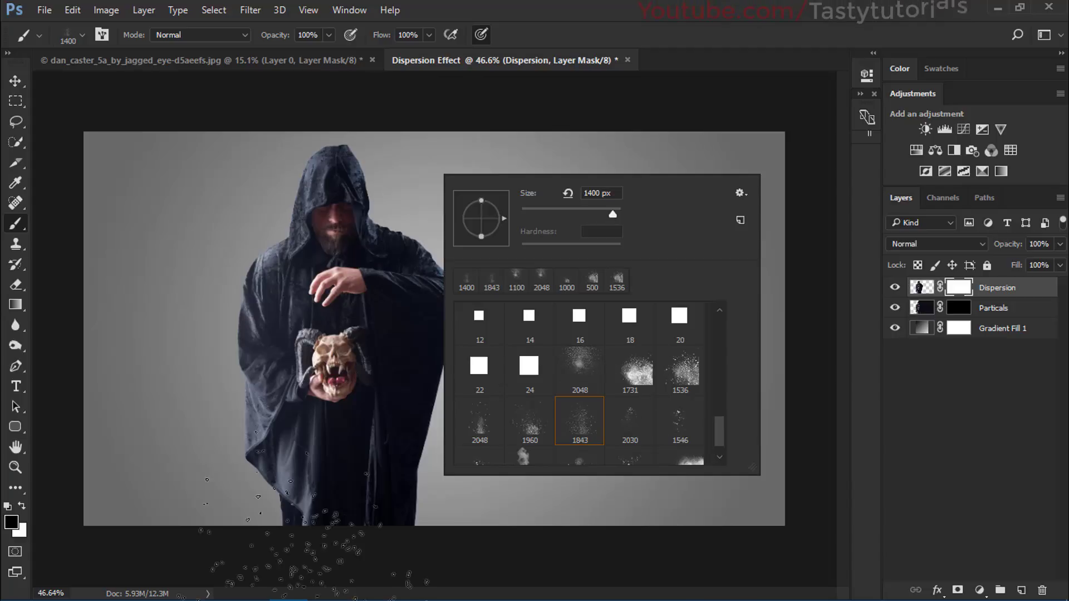
- Locate Explosion_Brushes.abr in the PS folder inside Desktop > 3D using File Explorer, and return to Photoshop
click(172, 585)
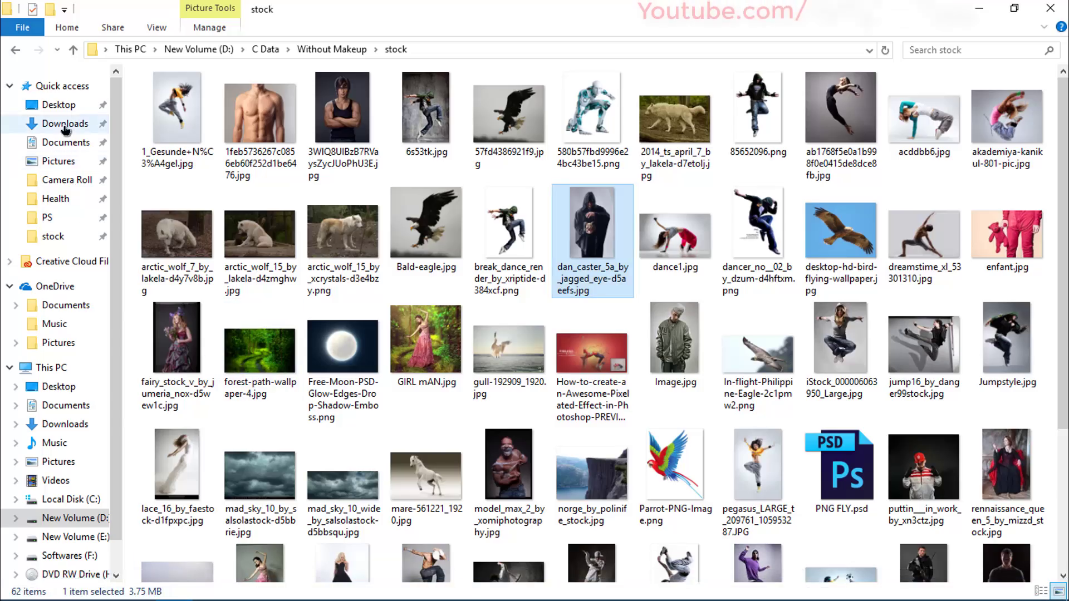
click(59, 105)
double_click(177, 117)
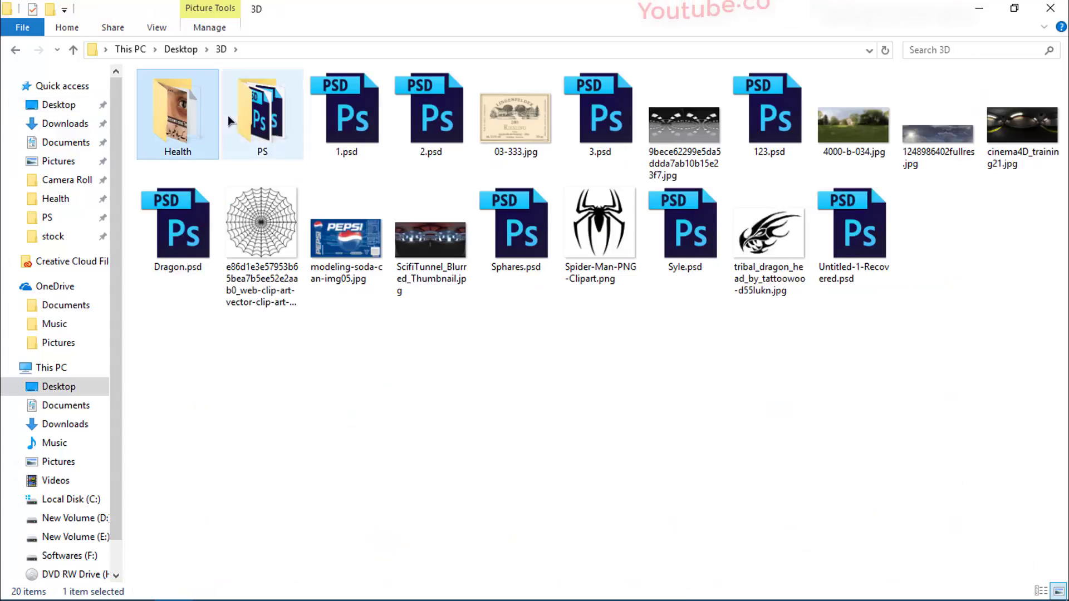
double_click(228, 115)
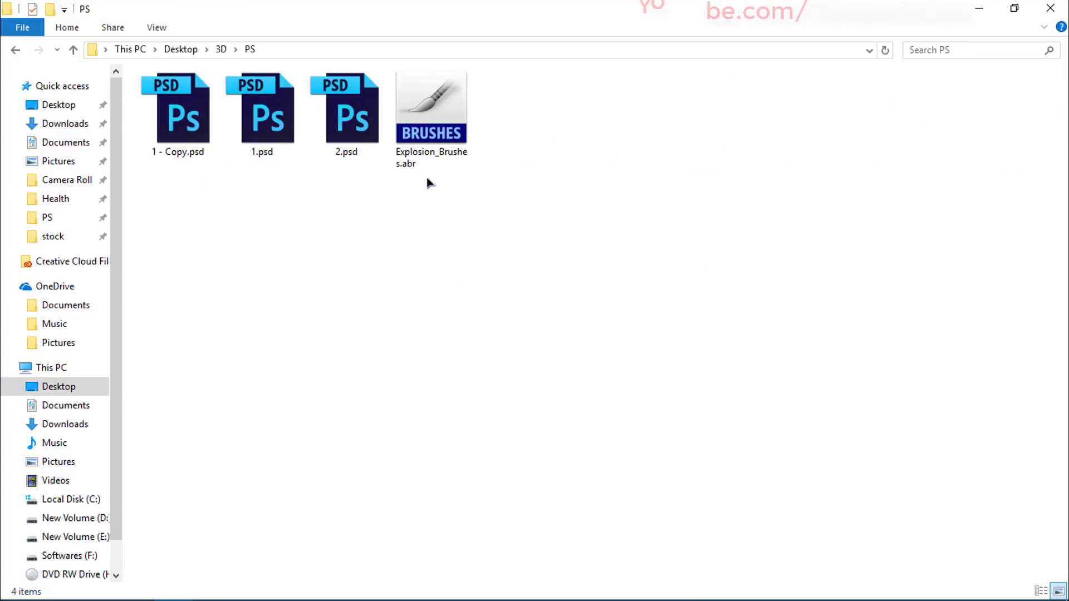
click(441, 135)
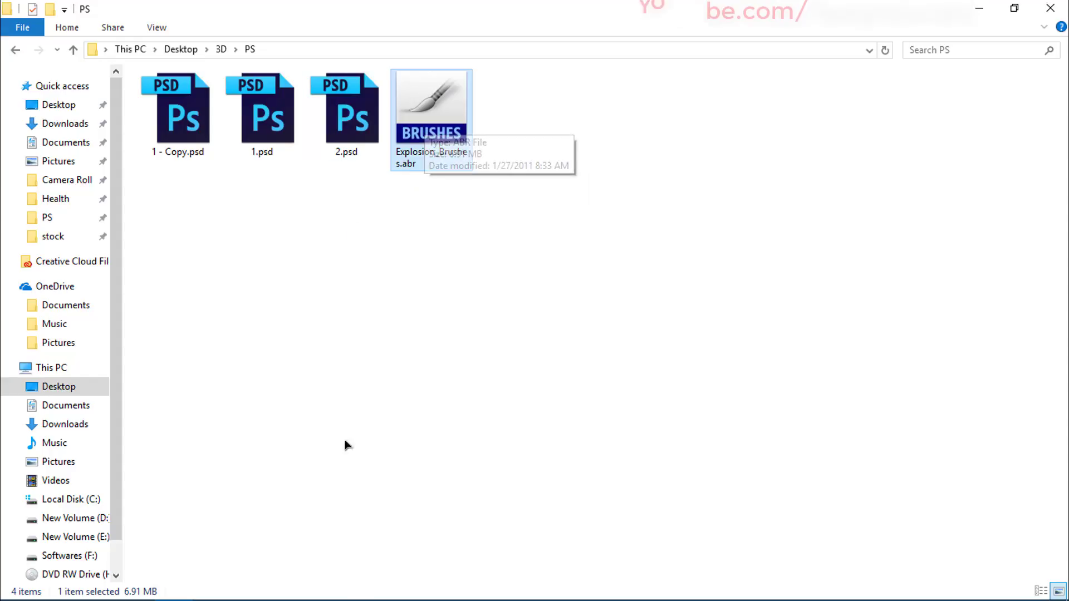
mouse_move(333, 600)
click(288, 585)
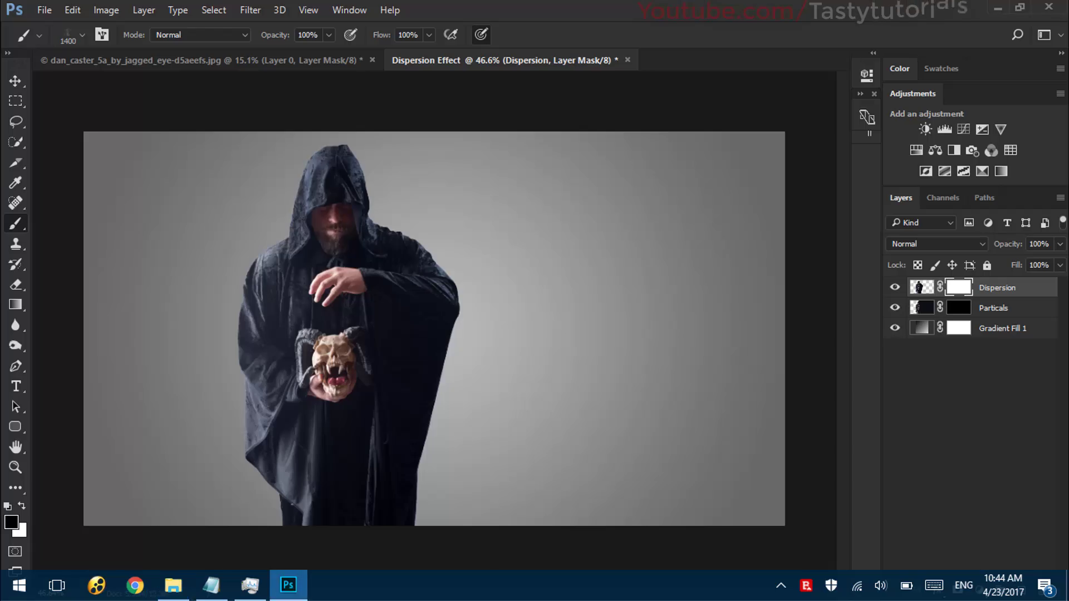
- Choose Explosion_Brushes.abr as the brush file to load into the brush presets
right_click(426, 195)
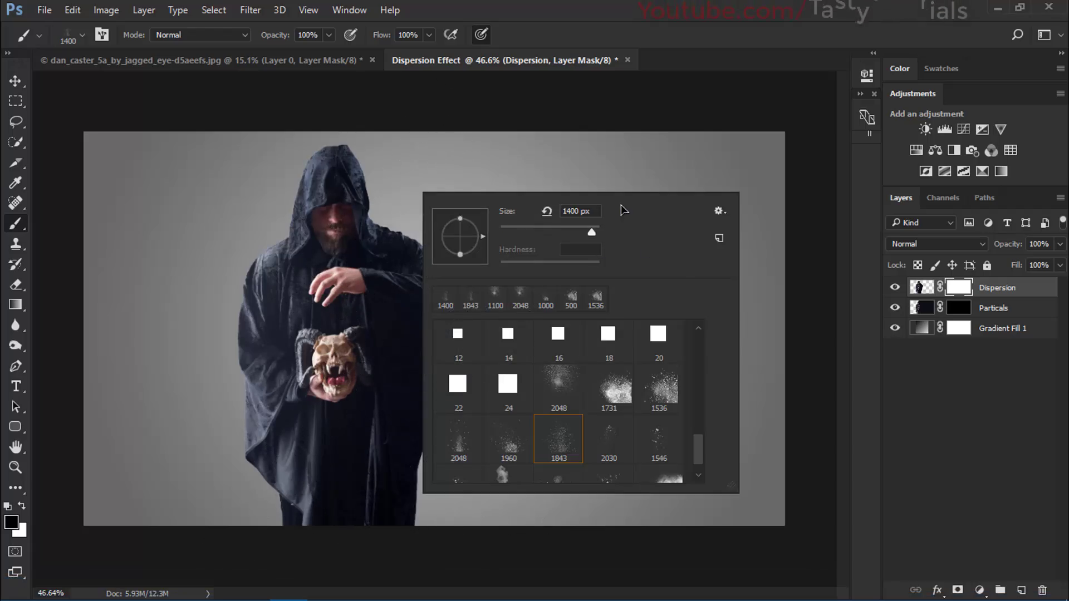
click(719, 211)
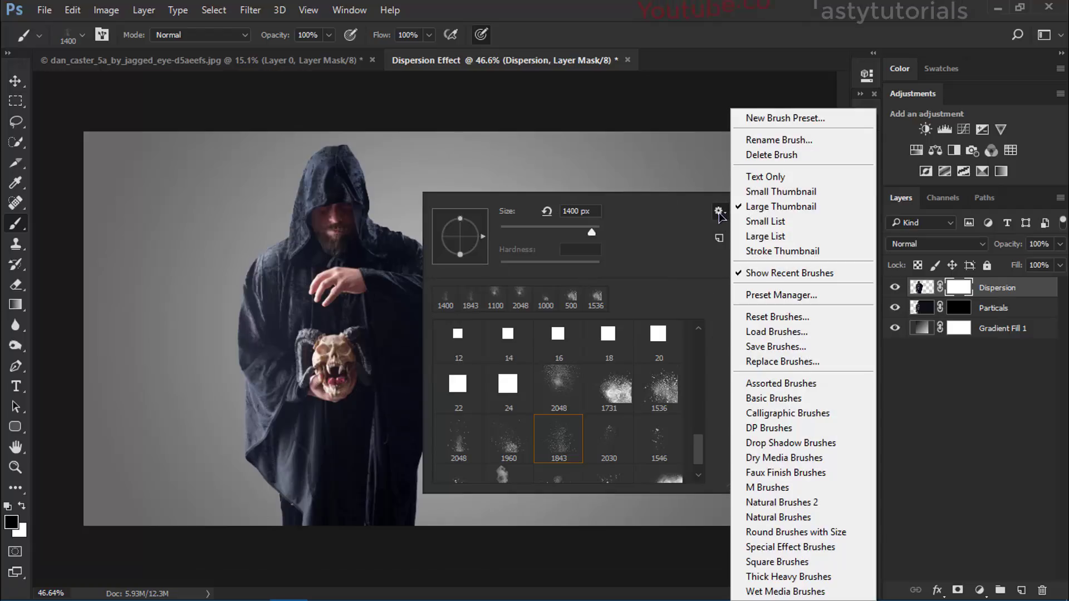
click(769, 332)
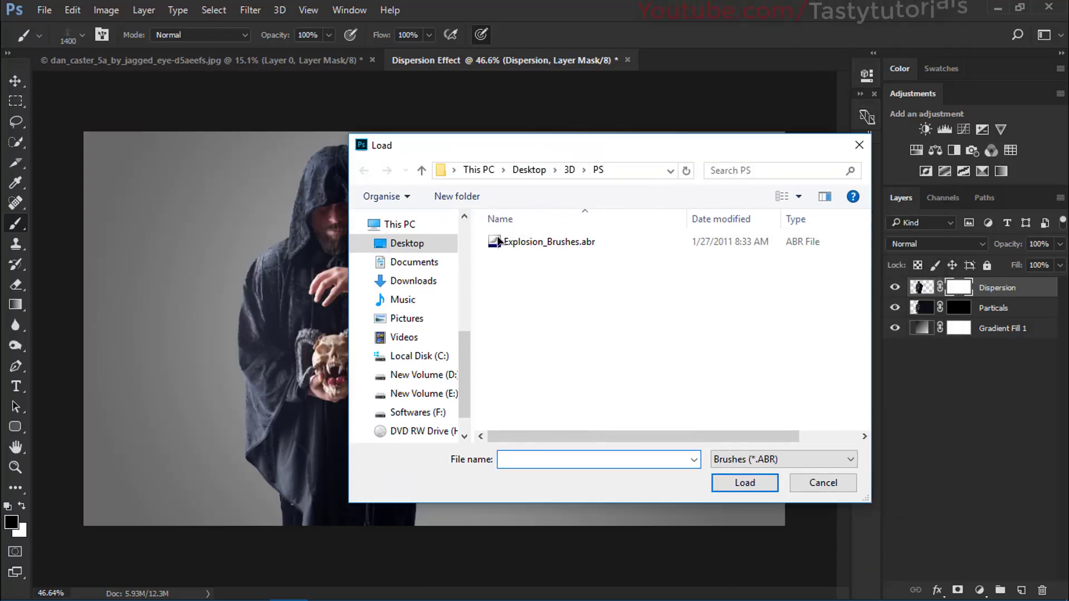
click(532, 244)
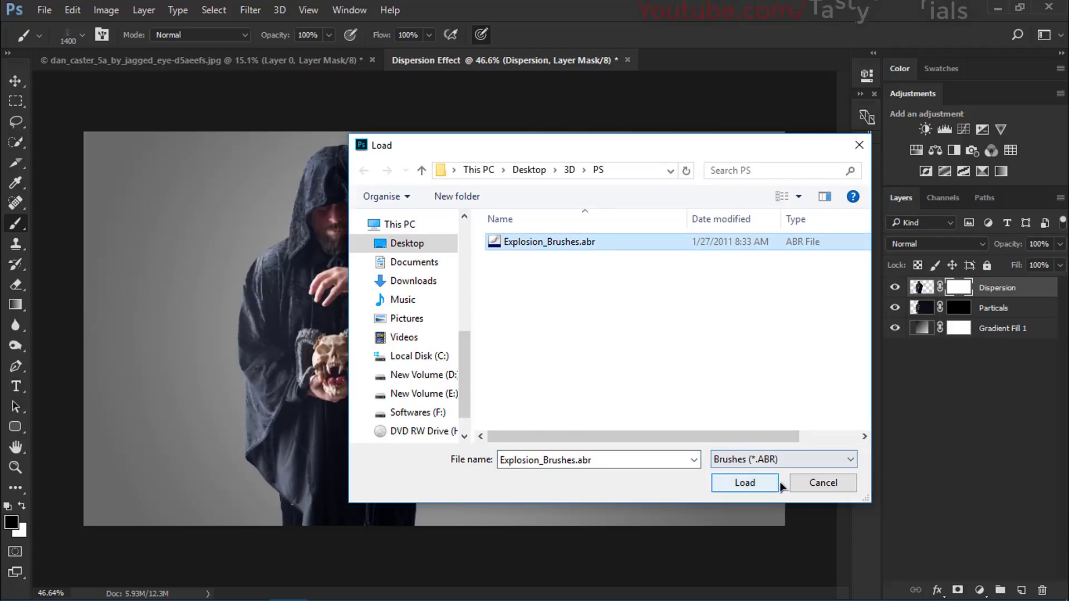
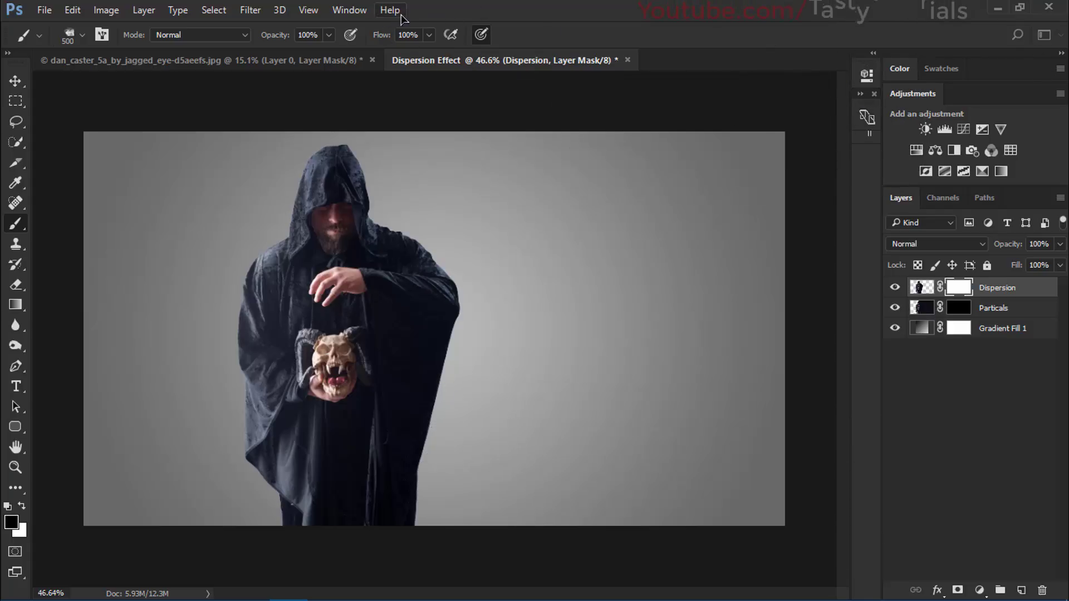
- Open the Brush settings and paint black on the Dispersion mask along the cloak's lower right edge with the 1731 brush at 500 px
click(359, 14)
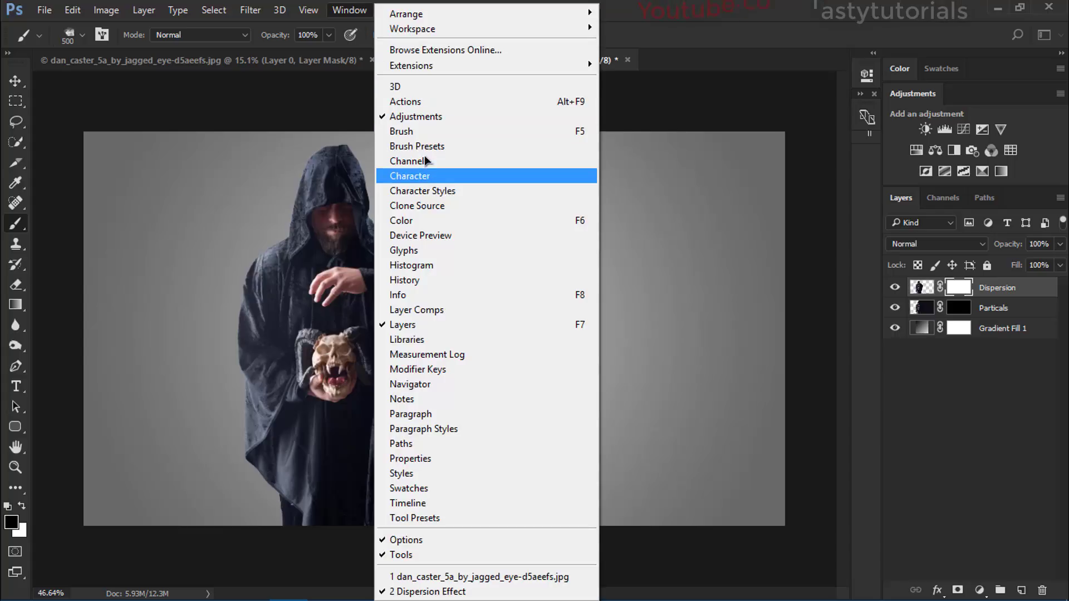
click(428, 132)
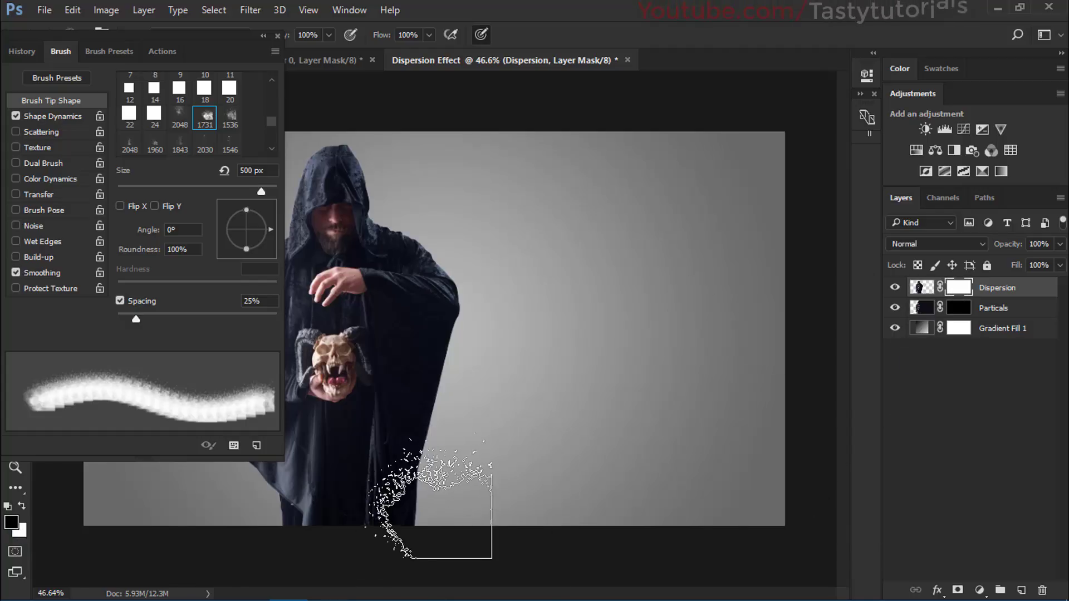
drag(470, 497, 458, 499)
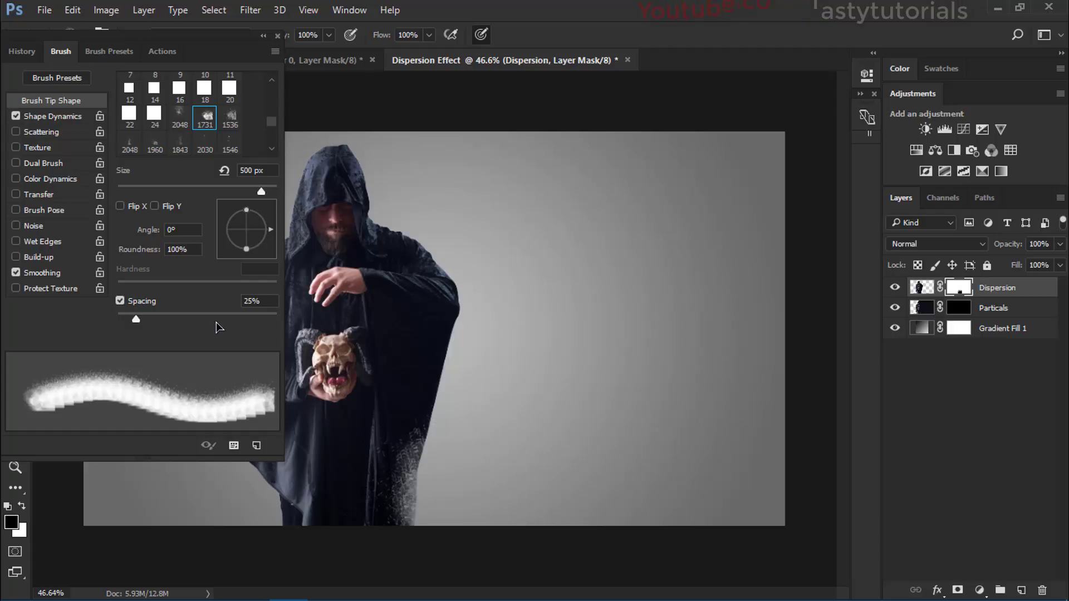
- Continue hiding the cloak's right edge up to the elbow on the Dispersion mask, rotating the brush to 41° and 70°
drag(252, 229, 264, 216)
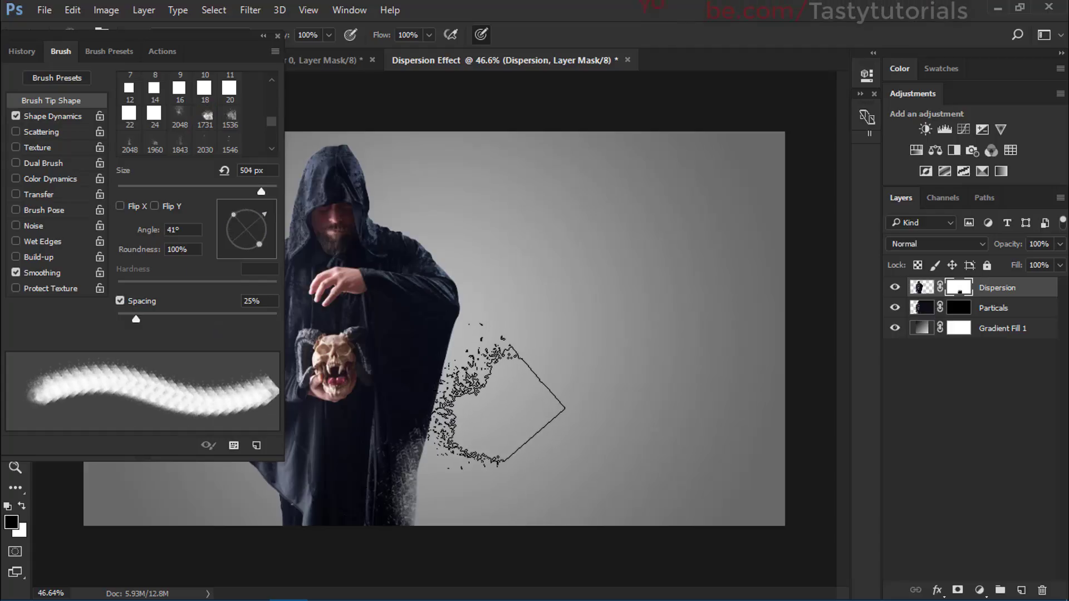
mouse_move(485, 401)
mouse_down()
mouse_move(482, 417)
mouse_move(499, 361)
mouse_move(466, 424)
mouse_move(479, 414)
mouse_move(468, 490)
mouse_move(477, 400)
mouse_move(486, 416)
mouse_move(453, 565)
mouse_move(513, 386)
mouse_up()
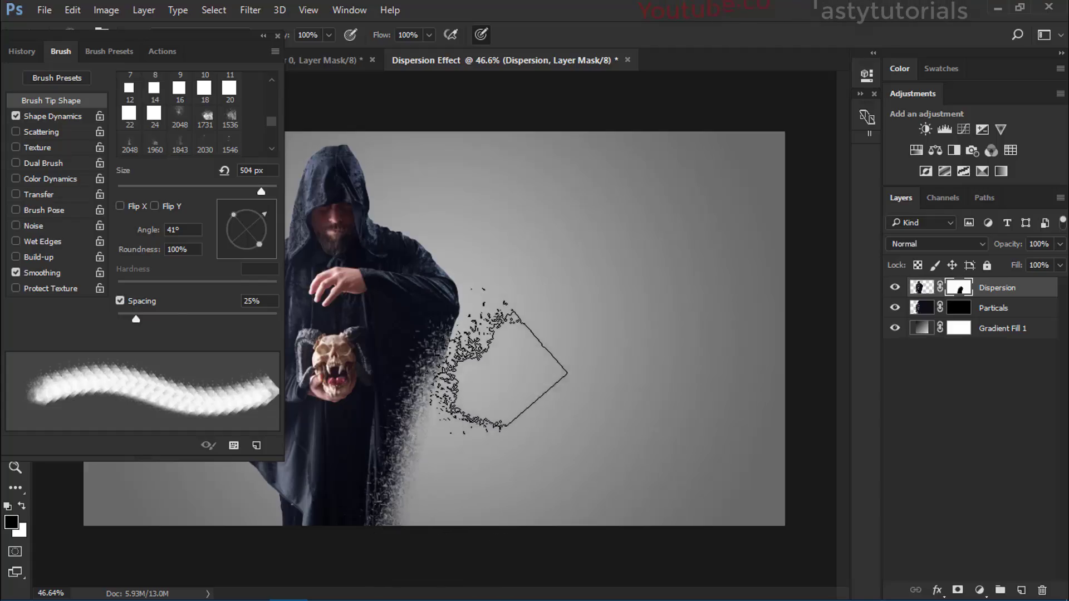
drag(263, 217, 254, 207)
mouse_move(463, 334)
mouse_down()
mouse_move(451, 306)
mouse_move(457, 267)
mouse_move(440, 423)
mouse_up()
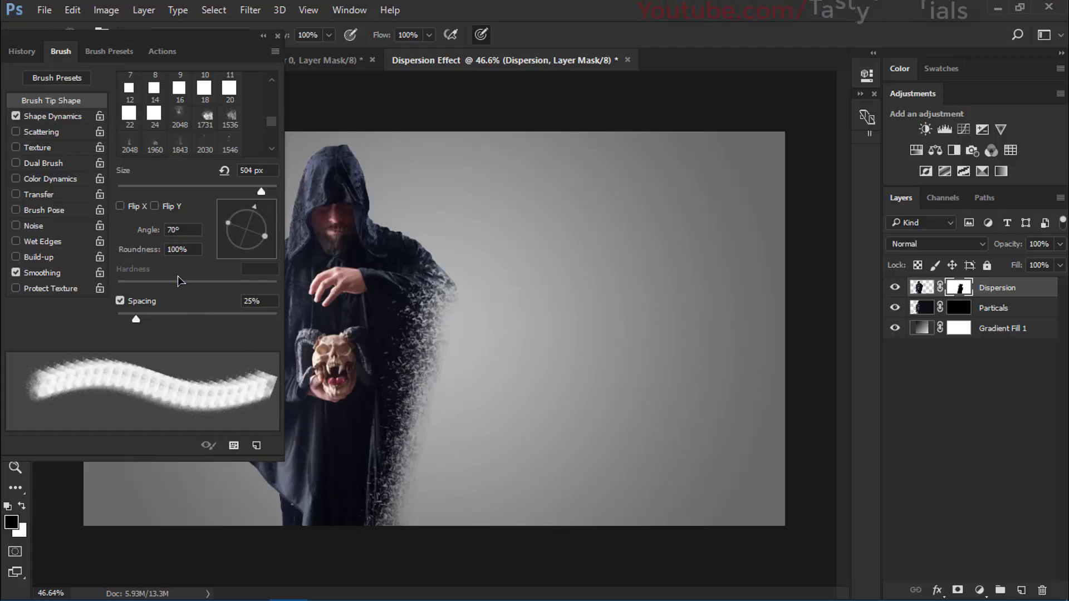
- Switch to the 1536 explosion brush at 300 to 500 px and break up the shoulder, hood and cloak edge on the Dispersion mask
right_click(546, 261)
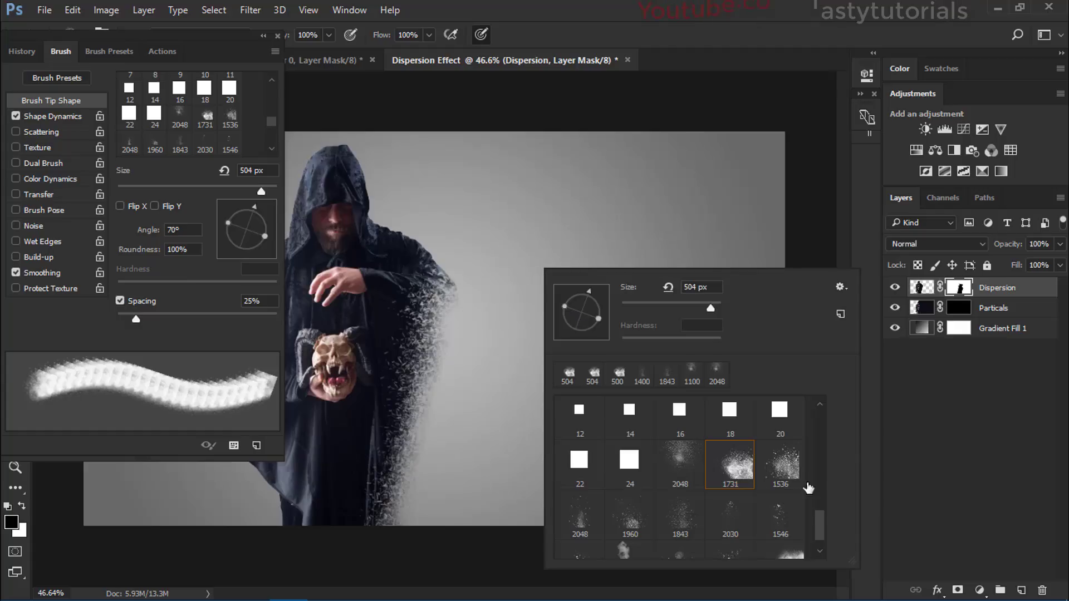
key(period)
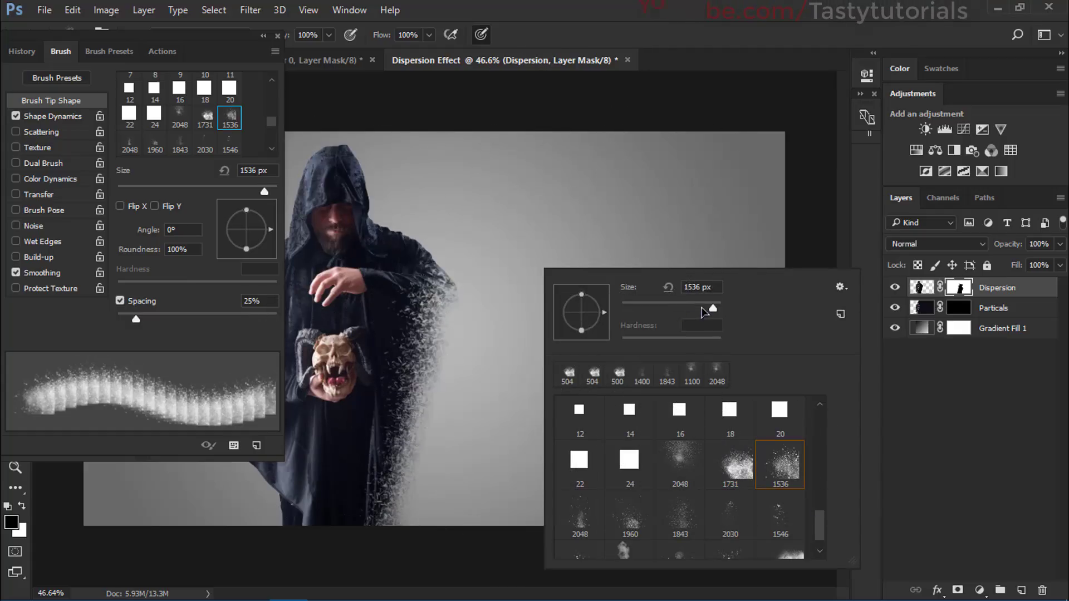
drag(700, 309, 696, 309)
click(640, 216)
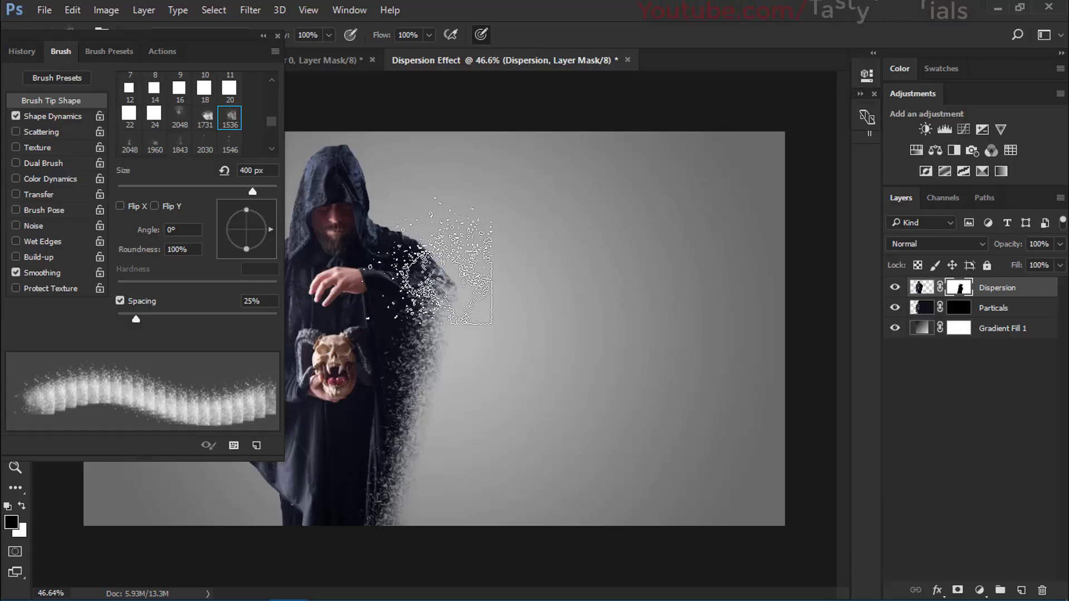
key(bracketleft)
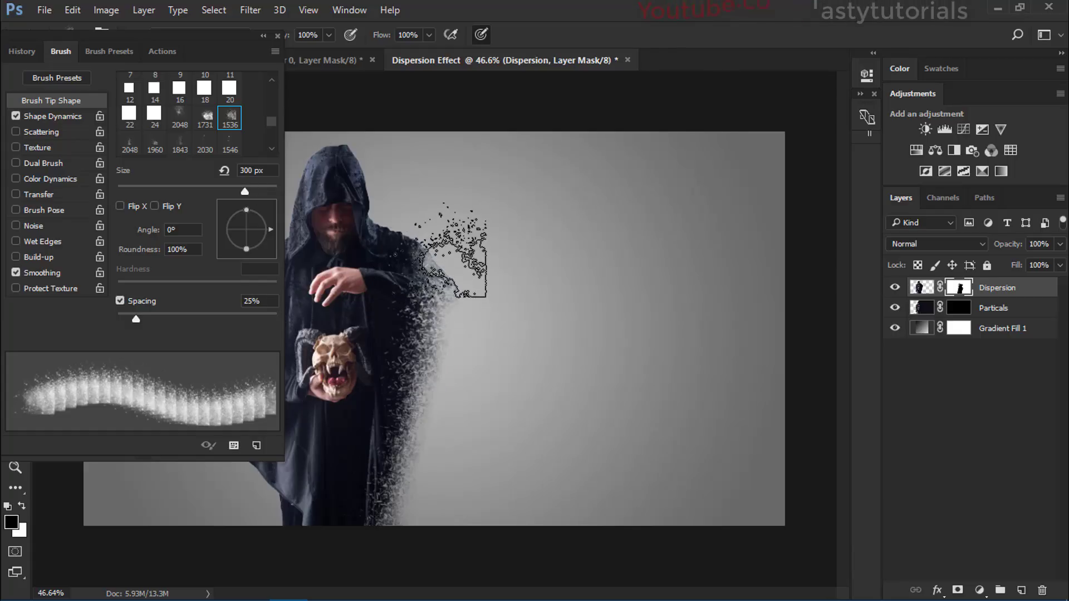
mouse_move(423, 223)
mouse_down()
mouse_move(382, 168)
mouse_move(435, 234)
mouse_move(414, 202)
mouse_move(405, 221)
mouse_move(498, 308)
mouse_move(453, 260)
mouse_move(527, 291)
mouse_move(459, 249)
mouse_move(435, 262)
mouse_move(429, 250)
mouse_move(673, 353)
mouse_move(473, 451)
mouse_up()
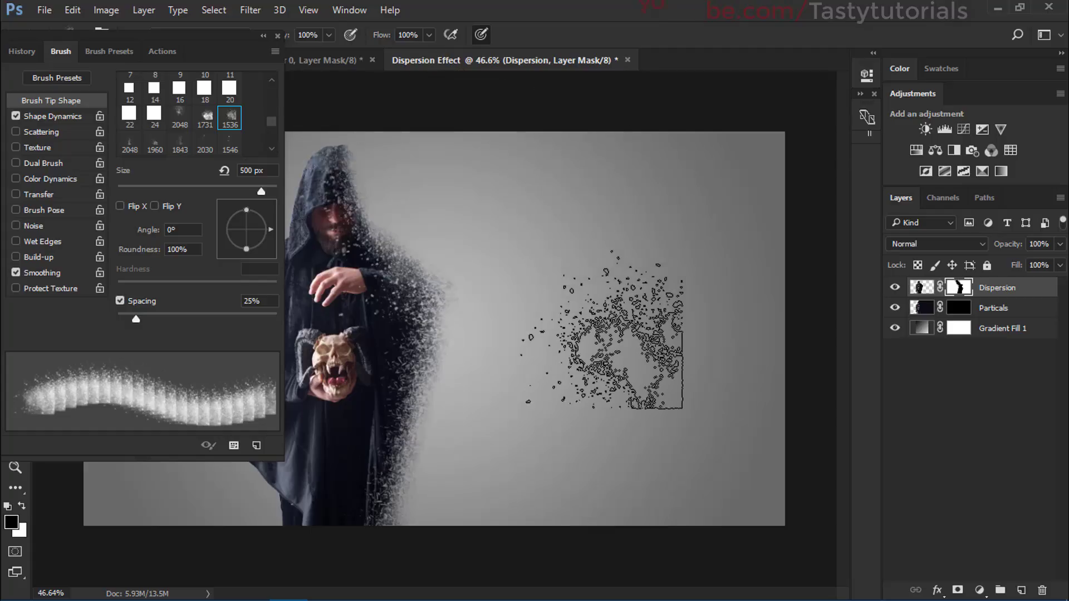
- Undo the last black brush marks over the cloak on the Dispersion mask
scroll(618, 346, down, 1)
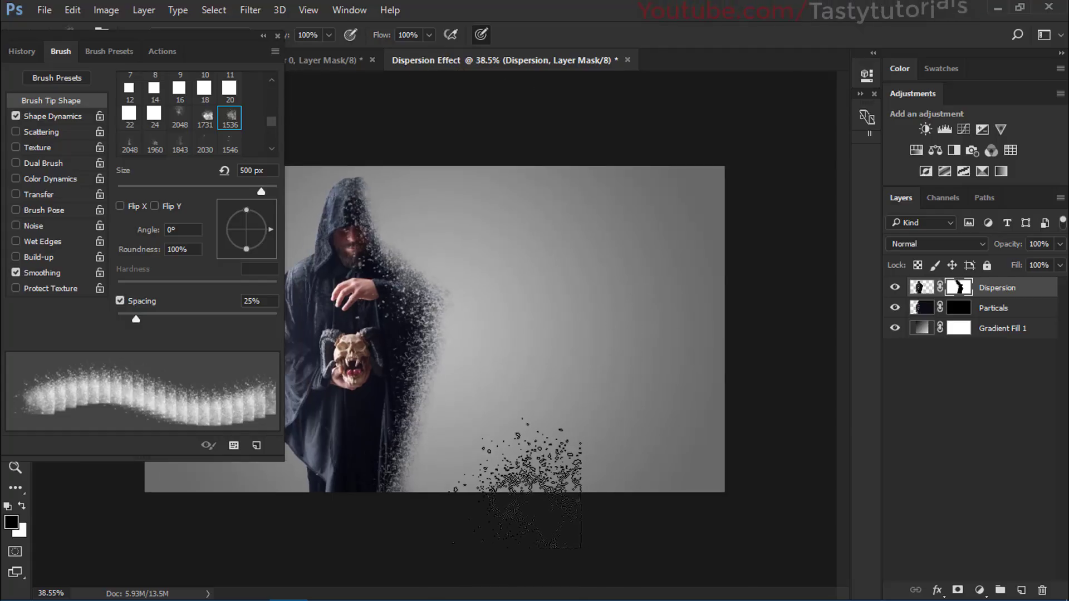
scroll(446, 390, up, 3)
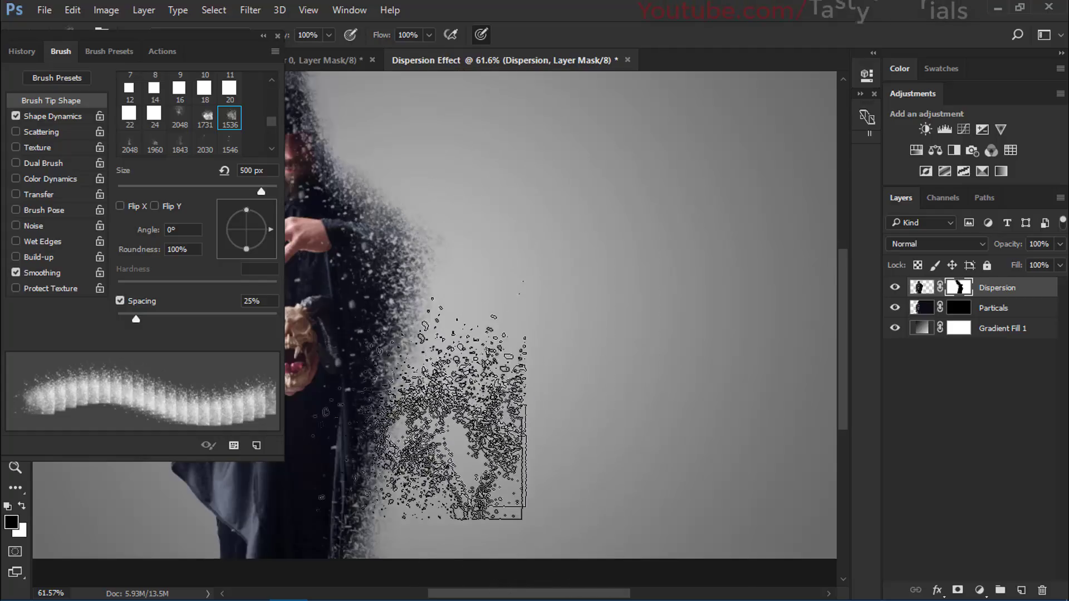
scroll(640, 323, down, 1)
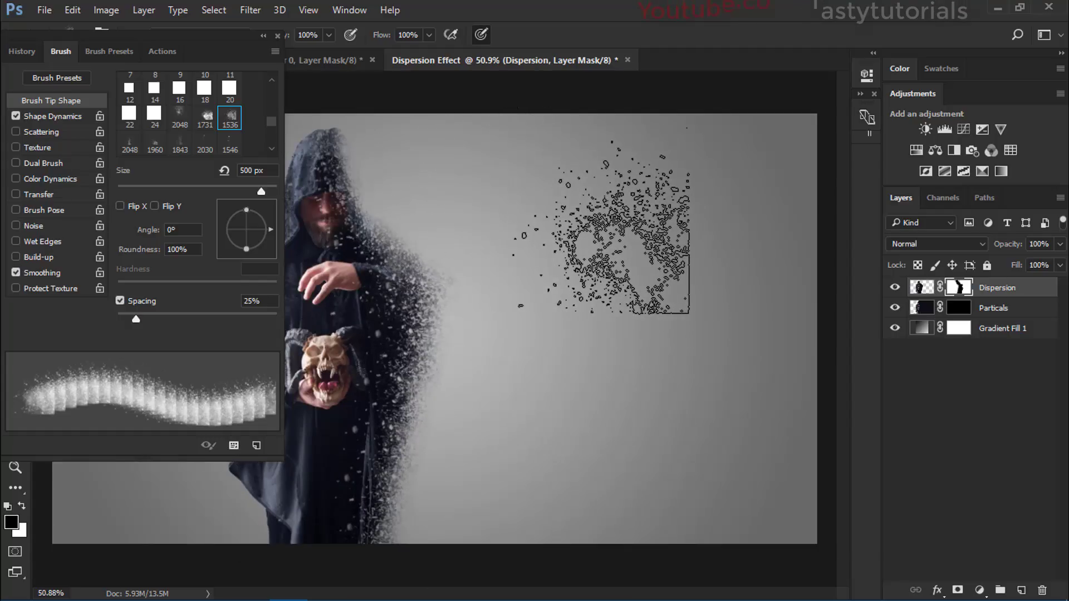
key(ctrl+alt+z)
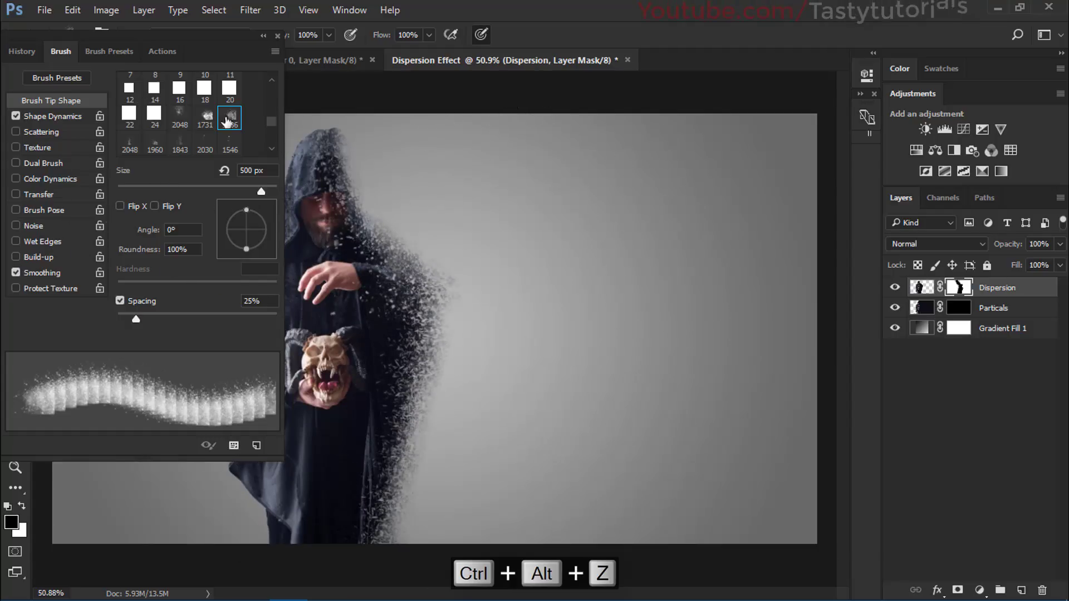
scroll(440, 390, down, 2)
scroll(440, 334, up, 1)
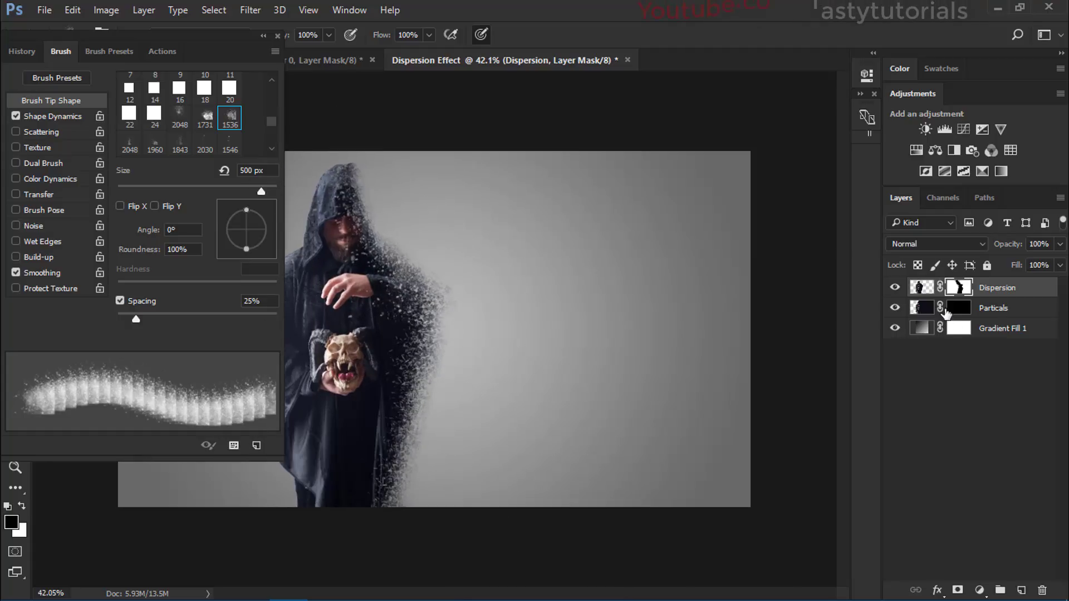
- Select the Particals layer mask and prepare the 1536 explosion brush with white paint and a -150° angle
click(958, 308)
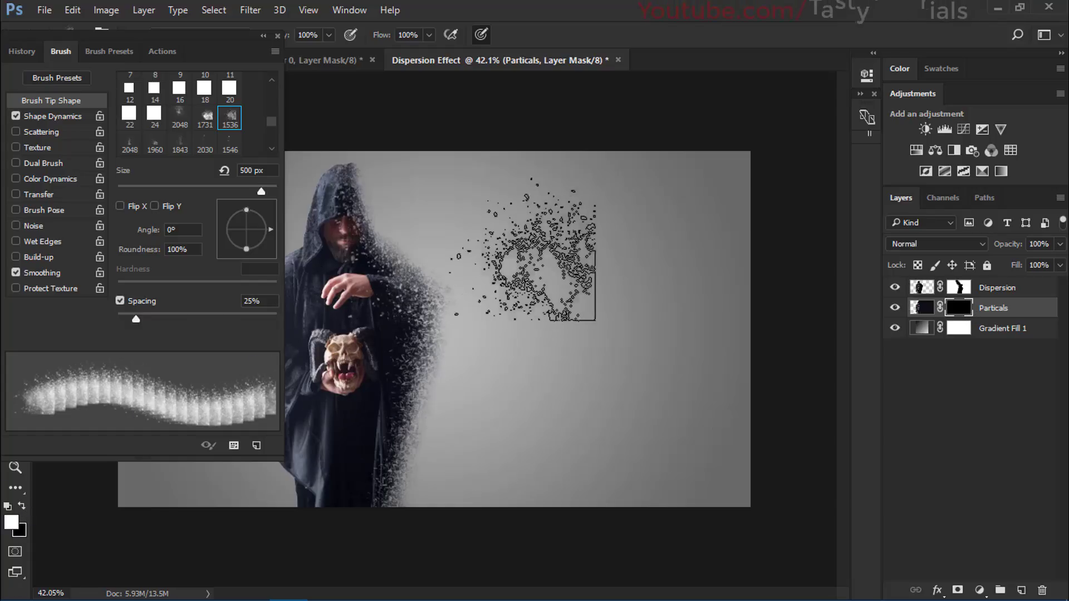
right_click(539, 228)
click(762, 413)
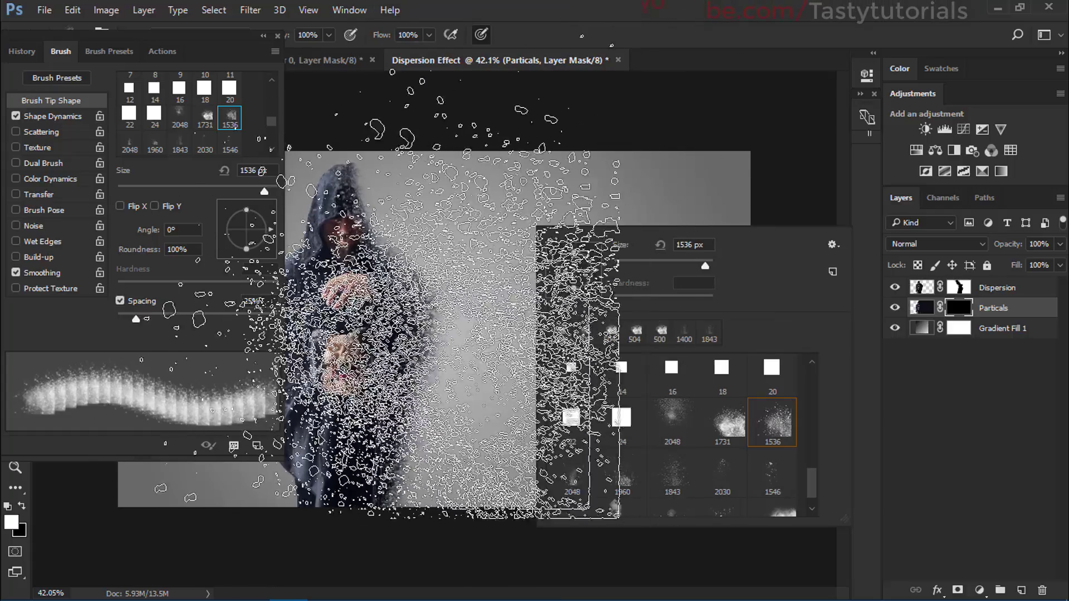
drag(596, 271, 533, 273)
key(Return)
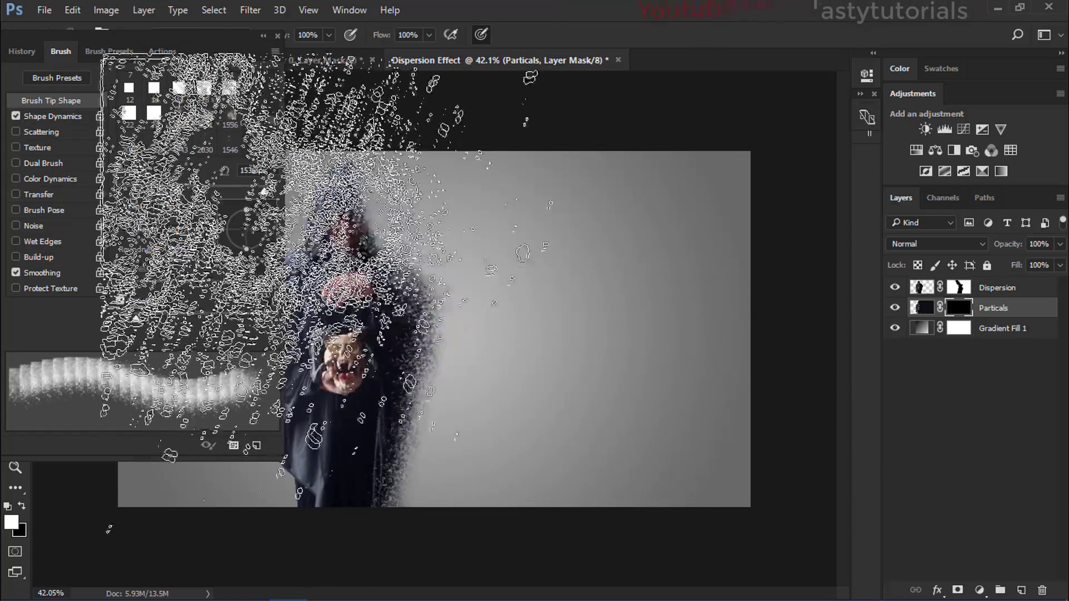
drag(223, 233, 226, 240)
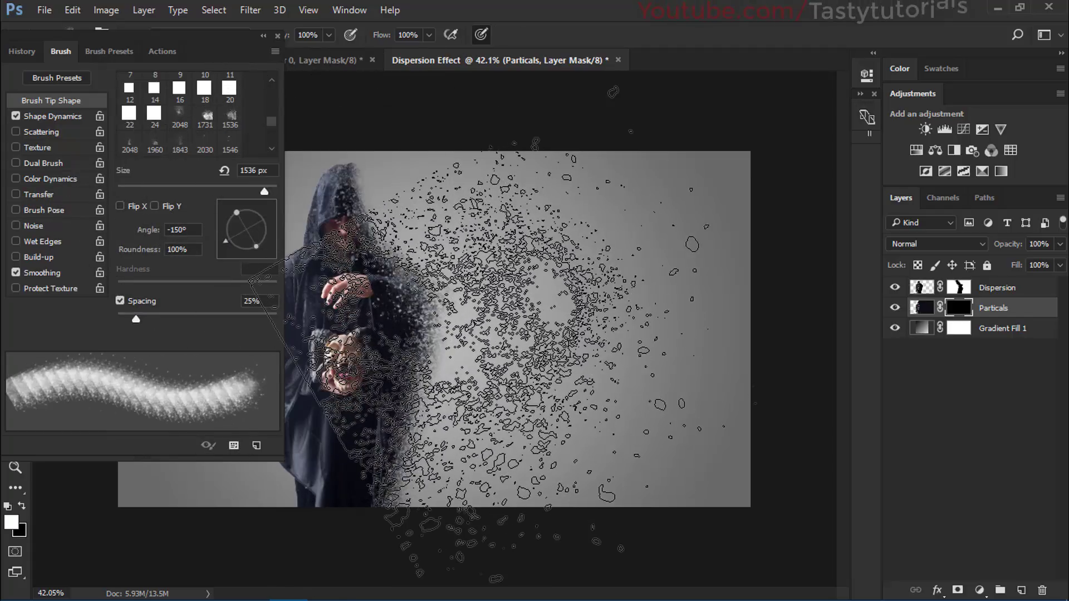
- Set the brush to 700 px and paint particles beside the lower cloak on the Particals mask, undoing the last two strokes
key(bracketleft)
key(bracketleft)
key(bracketleft)
key(bracketleft)
key(bracketleft)
key(bracketleft)
key(bracketleft)
key(bracketleft)
key(bracketleft)
key(bracketleft)
key(bracketleft)
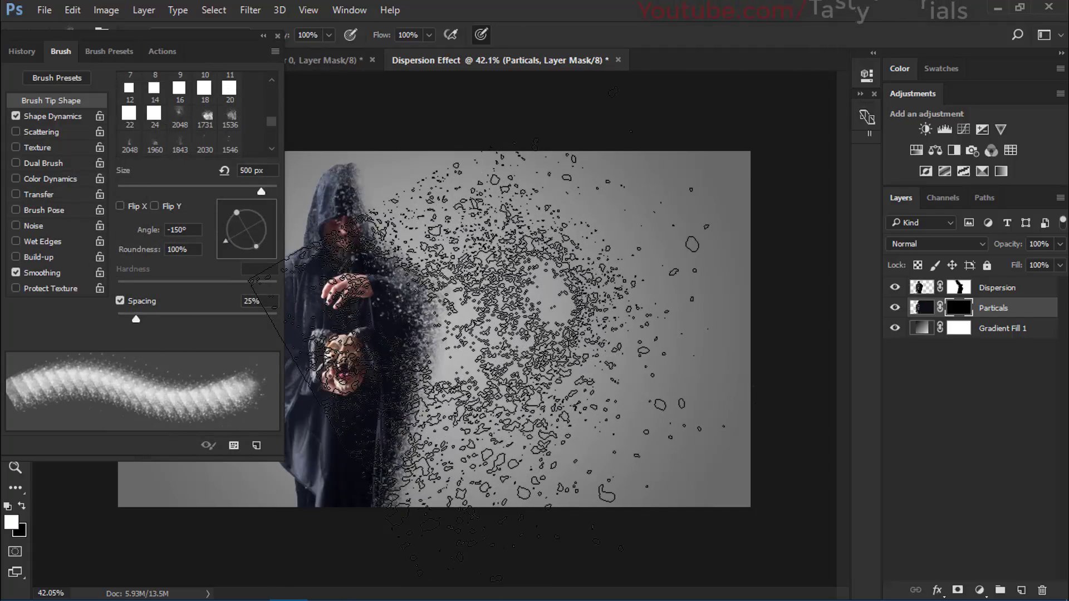
key(bracketright)
key(bracketright)
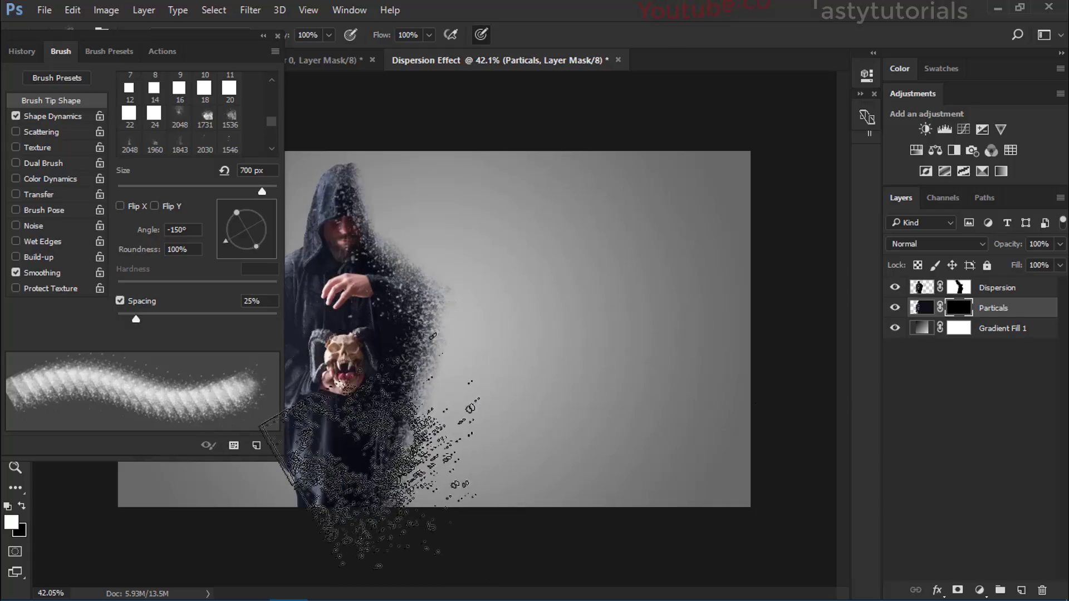
mouse_move(356, 487)
mouse_down()
mouse_move(373, 406)
mouse_move(359, 390)
mouse_up()
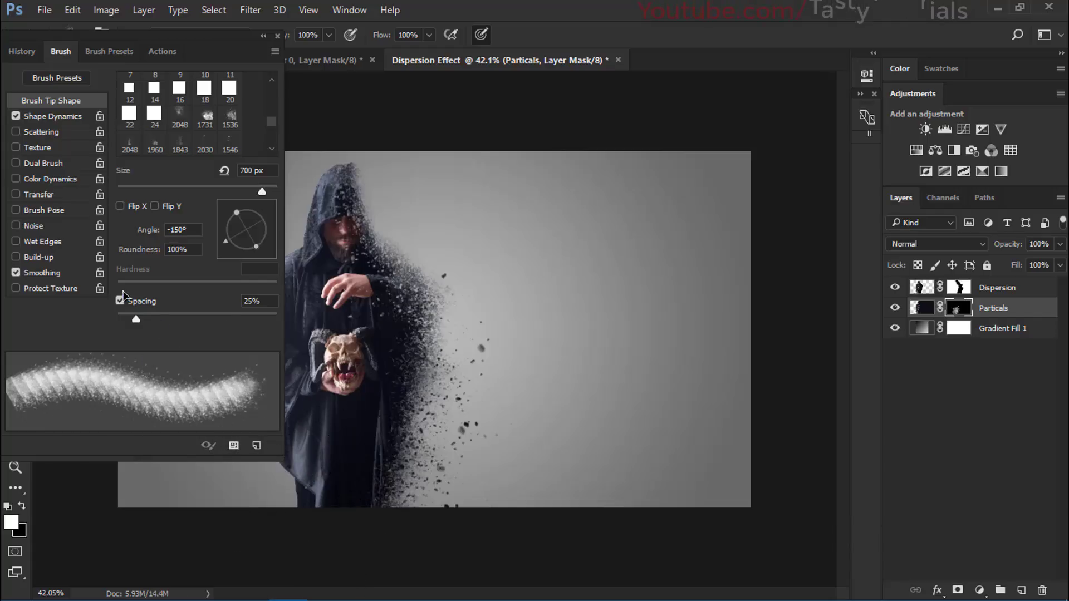
key(ctrl+alt+z)
key(ctrl+alt+z)
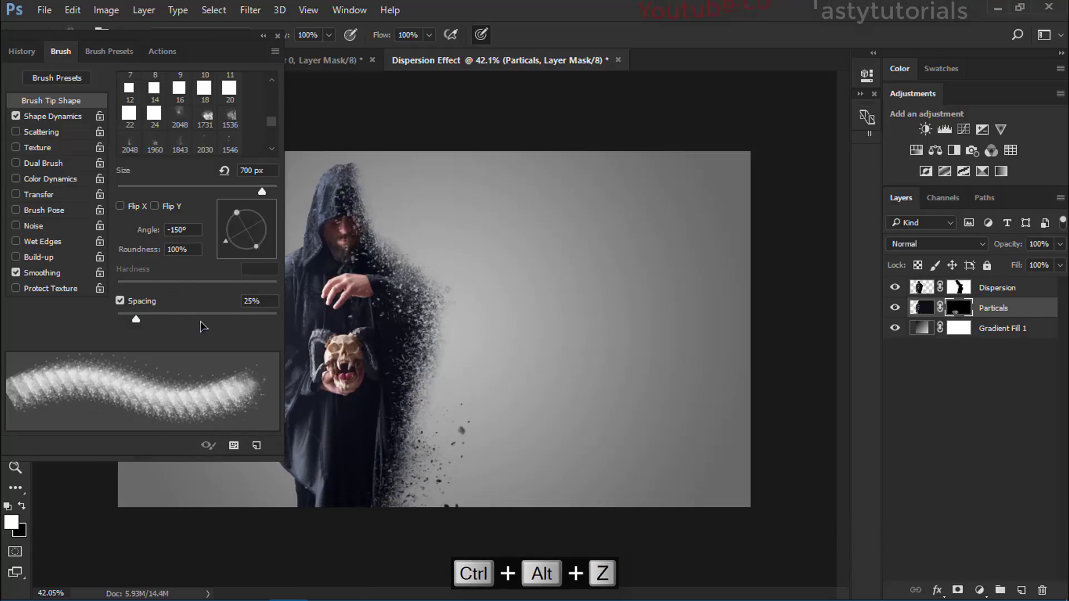
- Rotate the brush to -129° and reveal particles beside the elbow and shoulder, continuing with a 900 px brush at -90°
drag(232, 248, 235, 249)
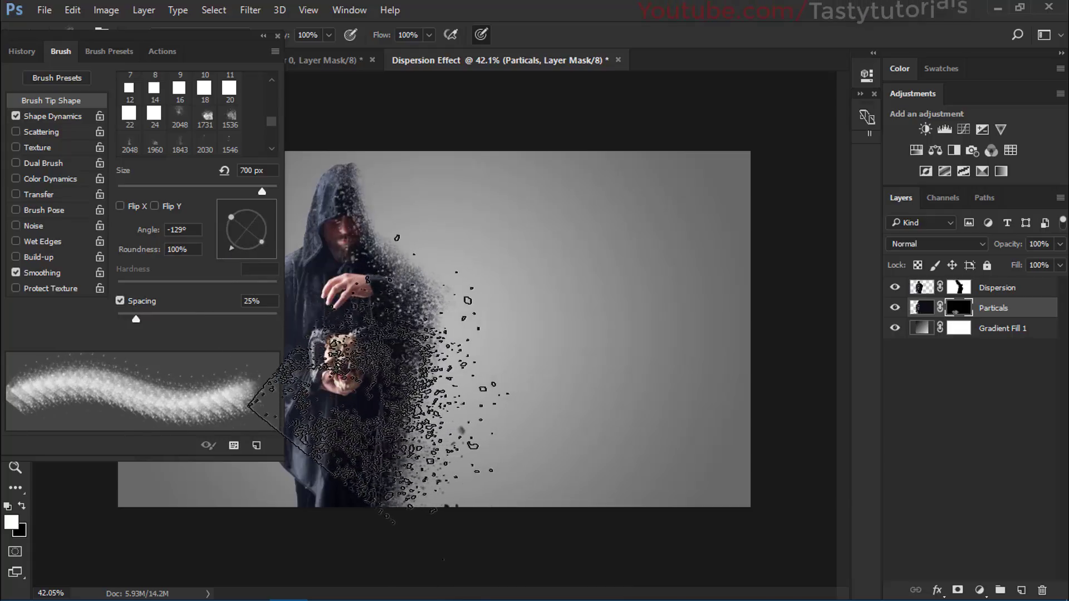
click(348, 329)
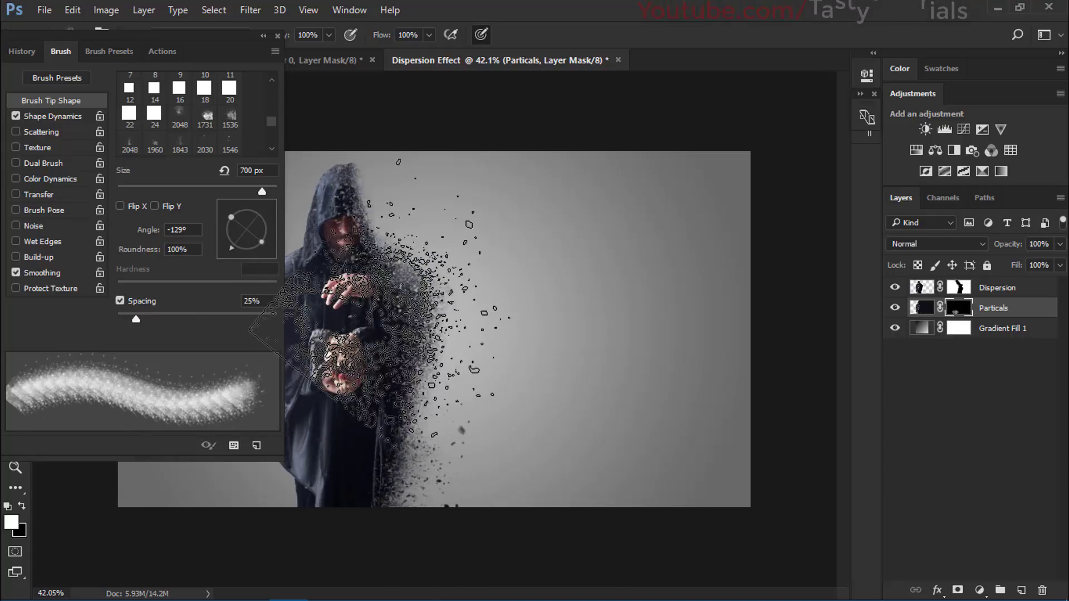
key(bracketright)
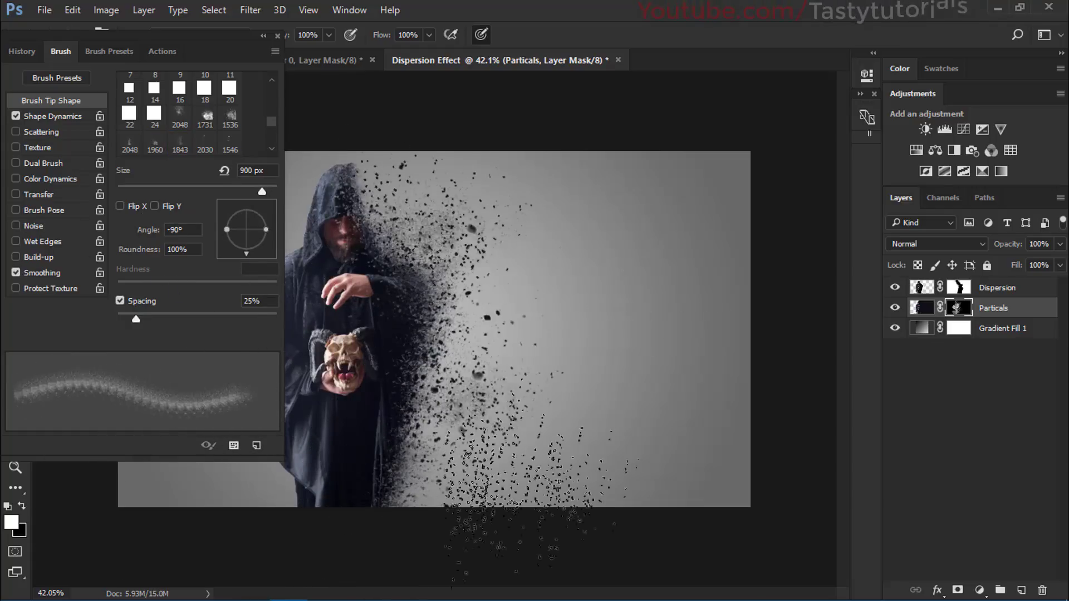
- Undo the latest brush strokes on the Particals mask, and switch to the Move tool with no layer selected
key(ctrl+alt+z)
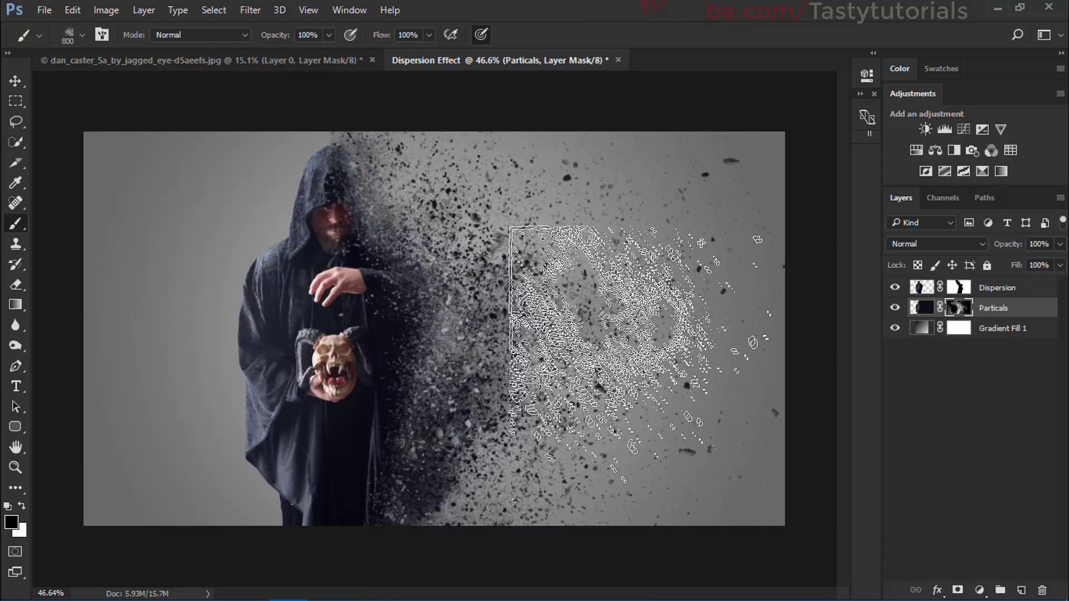
key(ctrl+alt+z)
key(v)
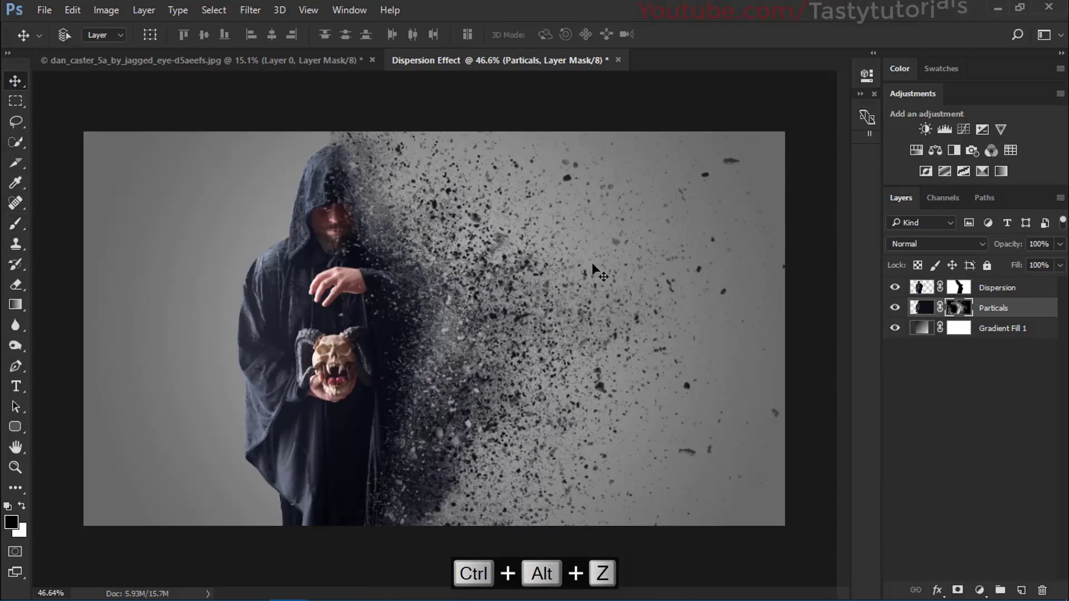
scroll(576, 262, down, 1)
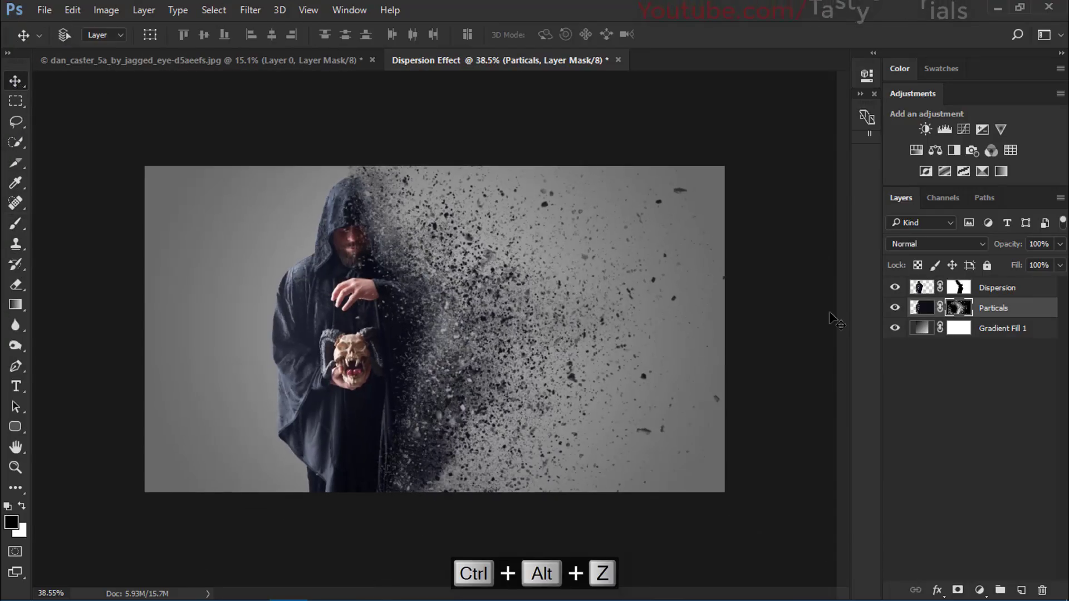
click(977, 401)
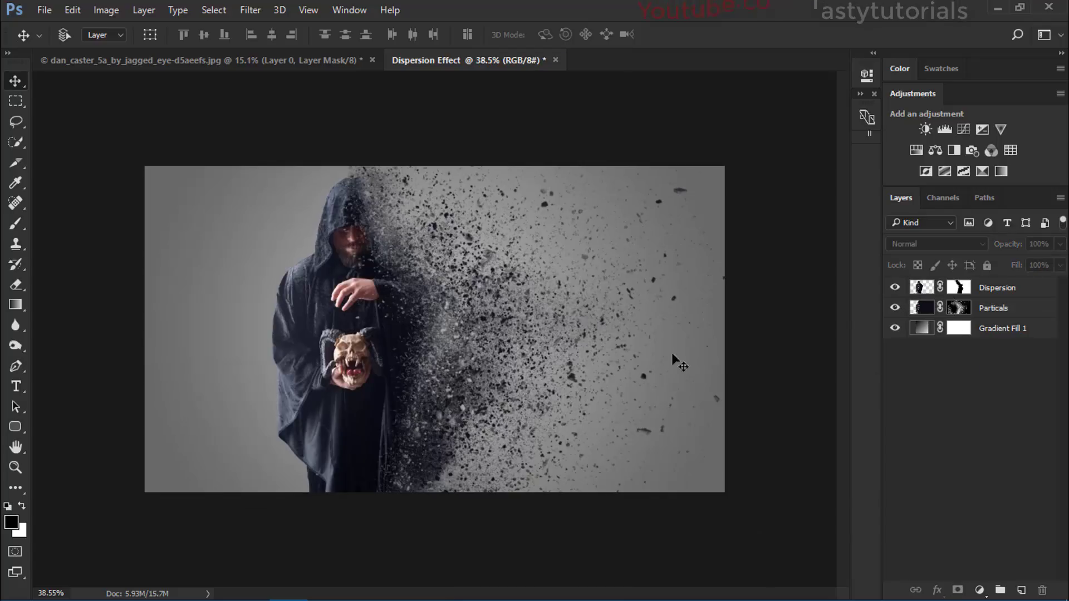
scroll(346, 337, up, 2)
scroll(346, 337, down, 1)
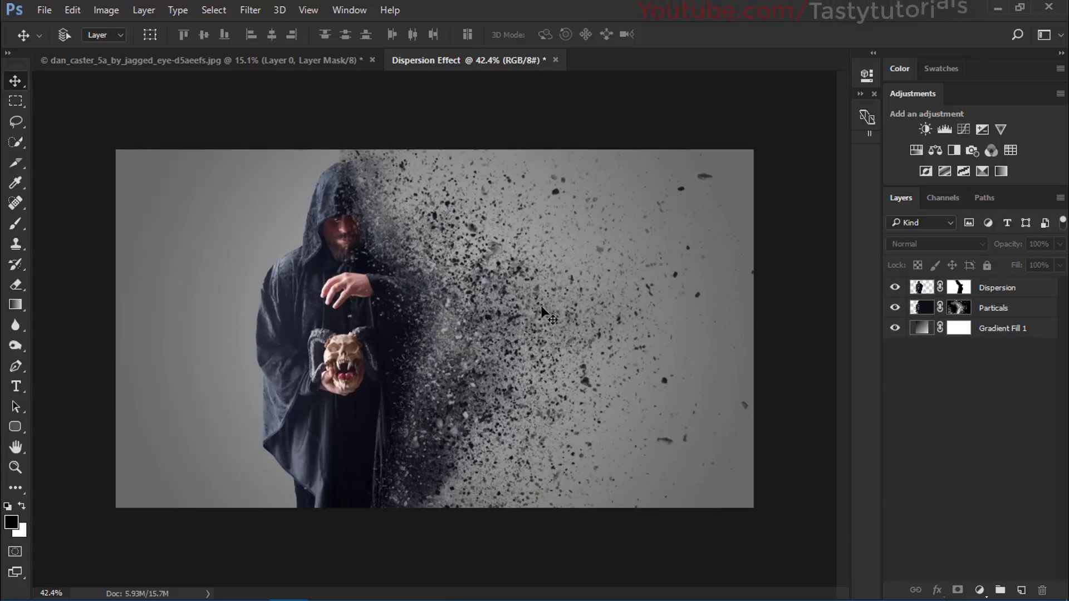
click(1004, 335)
double_click(922, 328)
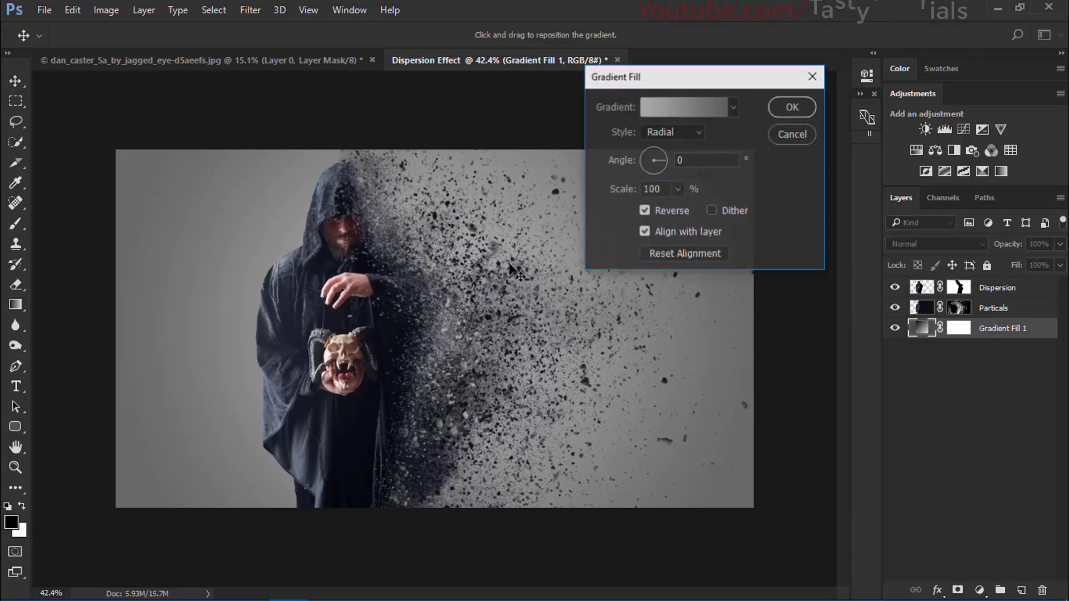
click(669, 108)
drag(642, 50, 701, 40)
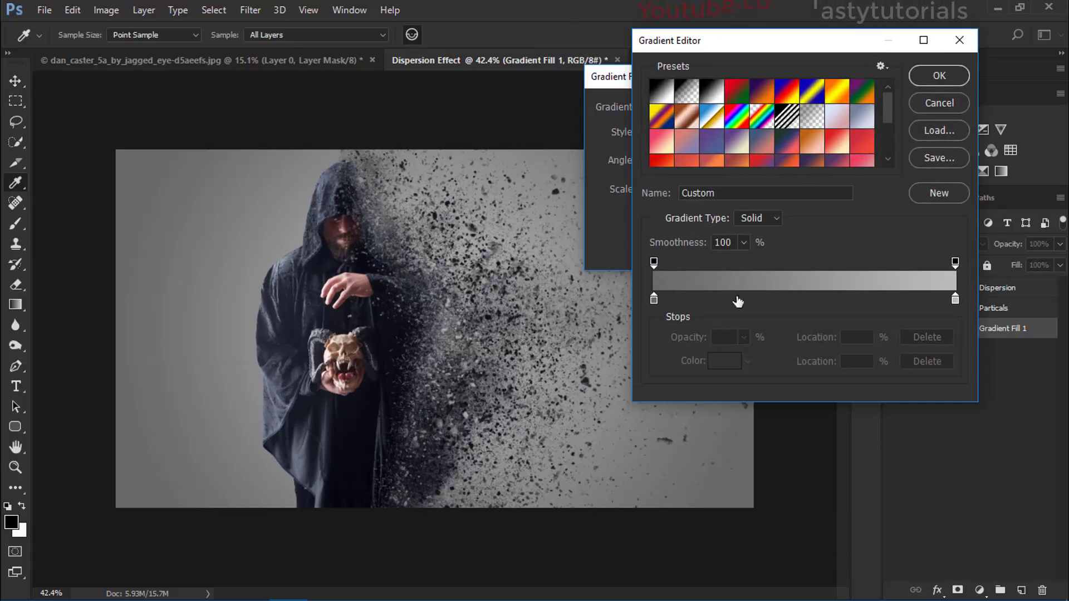
double_click(956, 299)
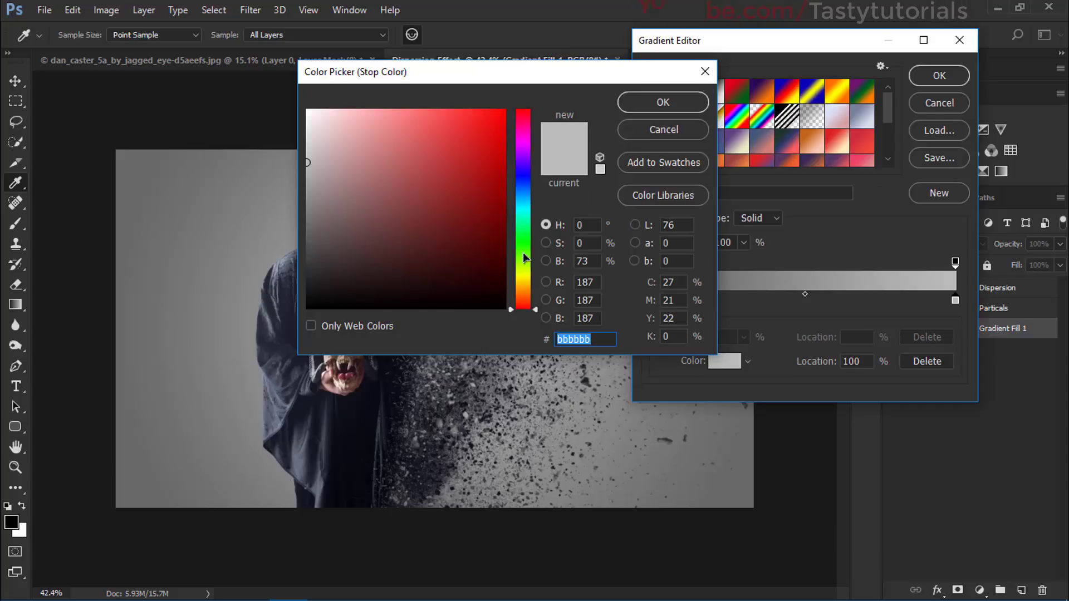
click(523, 270)
drag(437, 139, 592, 50)
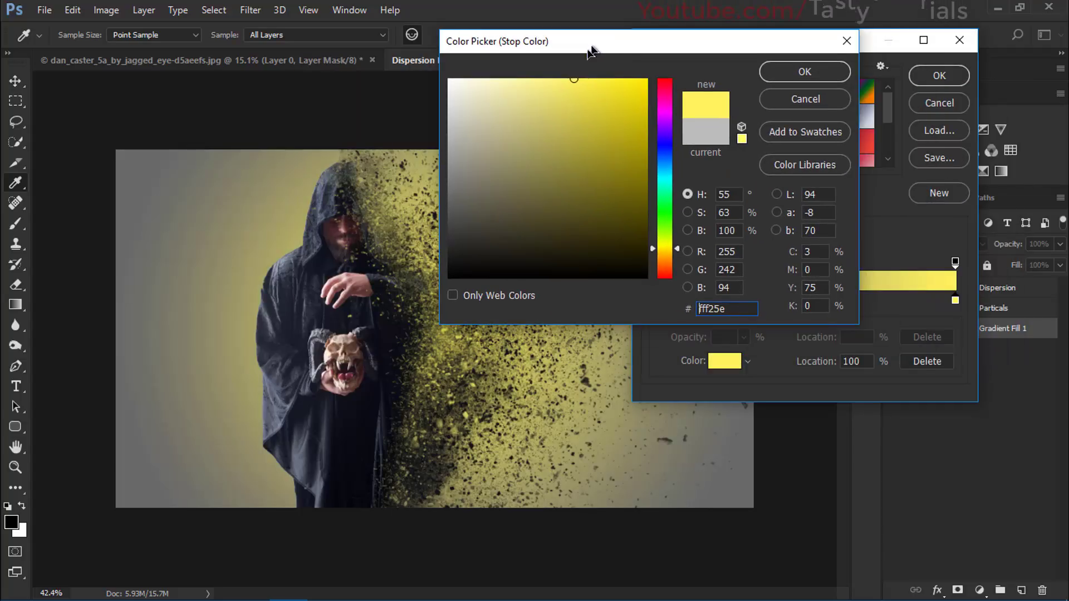
drag(550, 94, 533, 82)
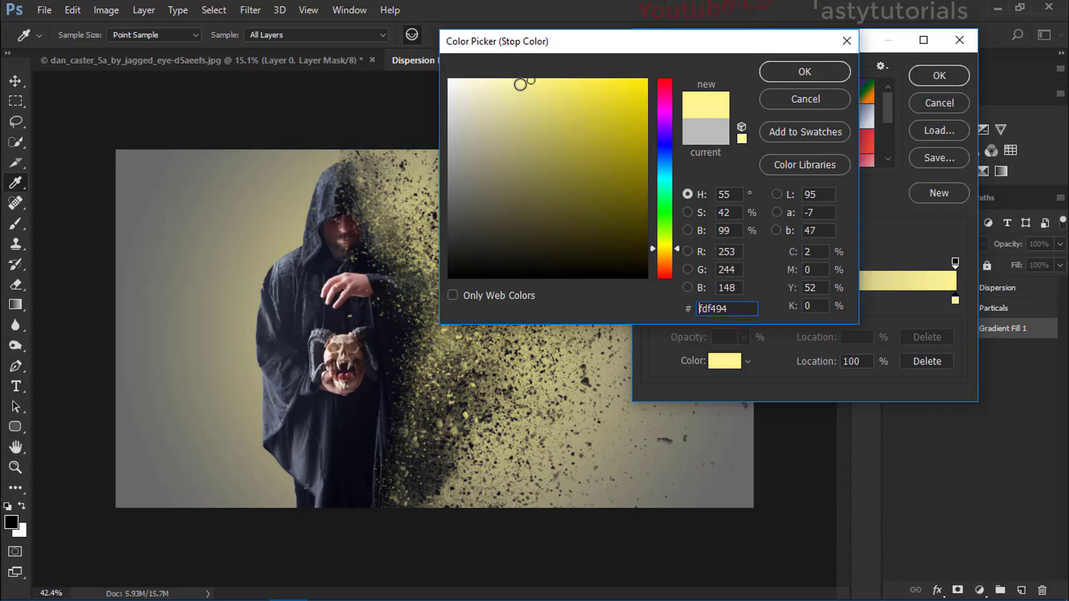
click(805, 71)
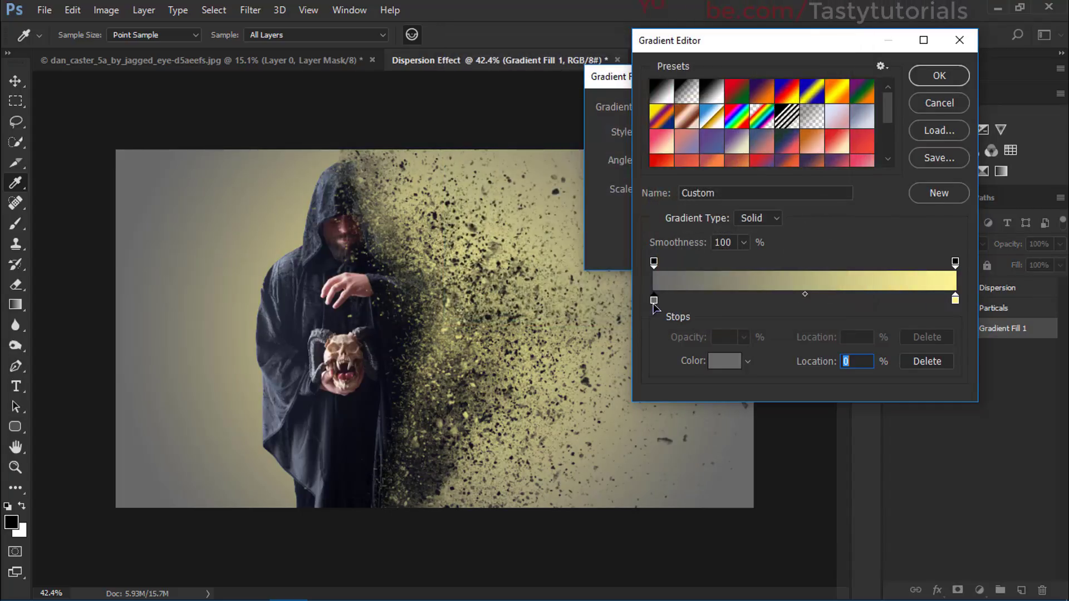
double_click(655, 301)
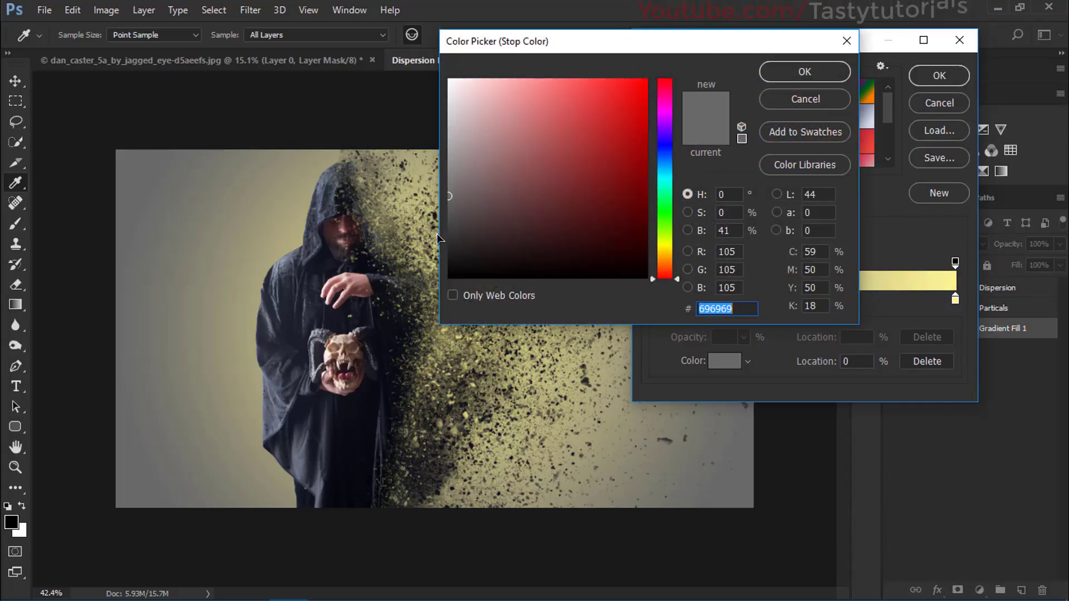
click(449, 237)
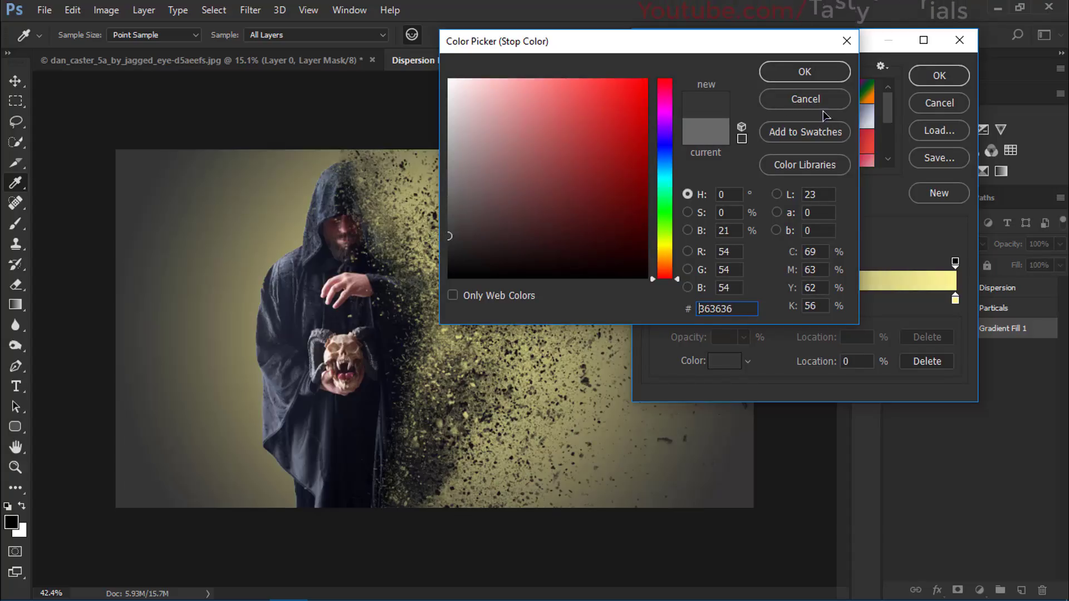
click(818, 100)
click(939, 103)
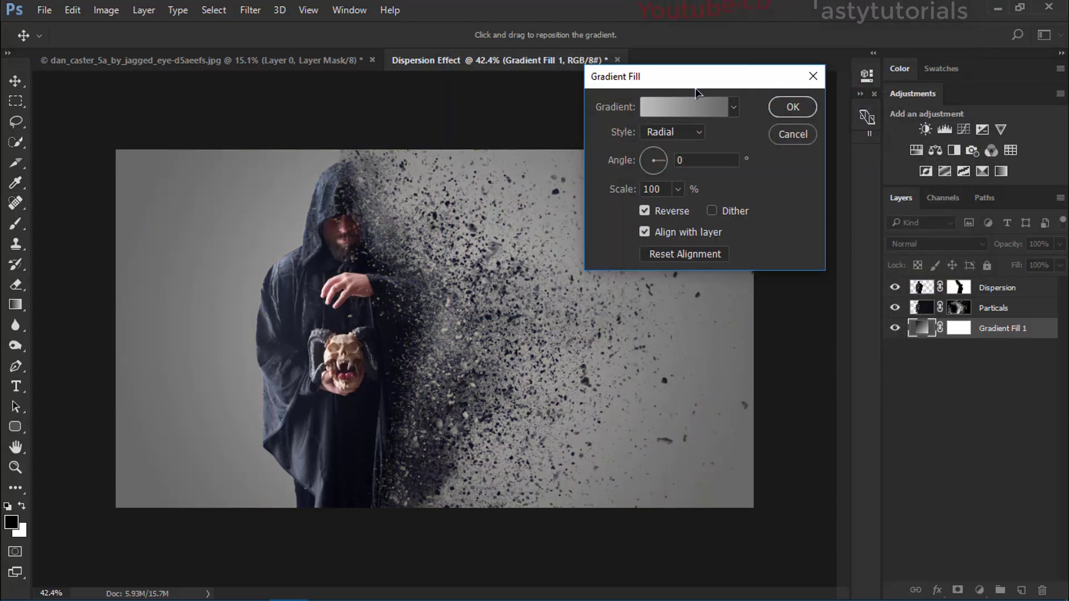
click(792, 108)
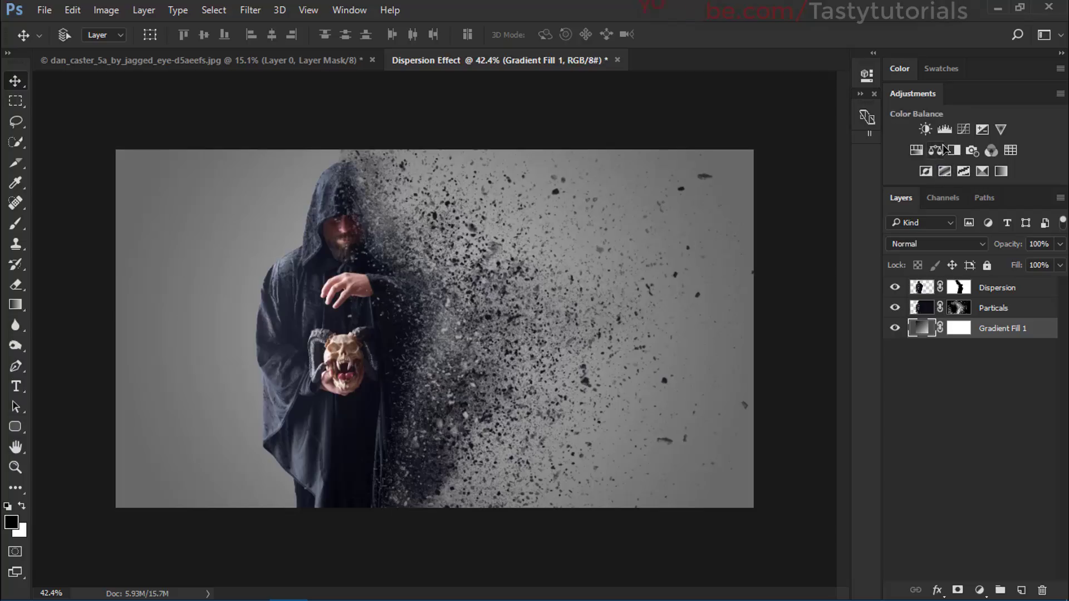
- Add a Selective Color adjustment above the Dispersion layer with Blacks at Cyan -1, Magenta +3, Yellow +3 and Black -2
click(981, 173)
click(722, 139)
click(703, 257)
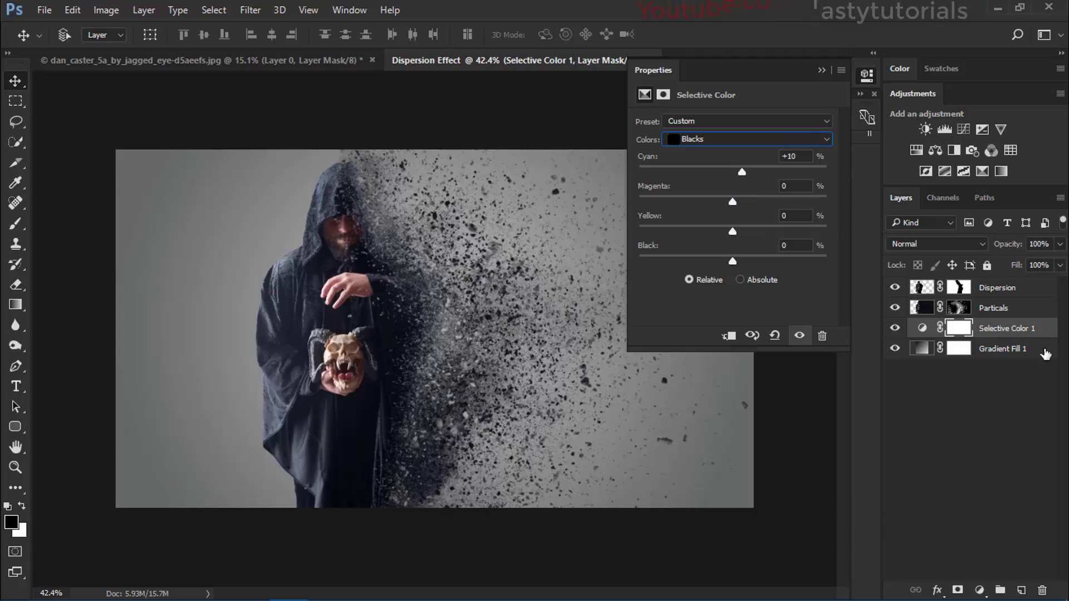
drag(1027, 330, 951, 287)
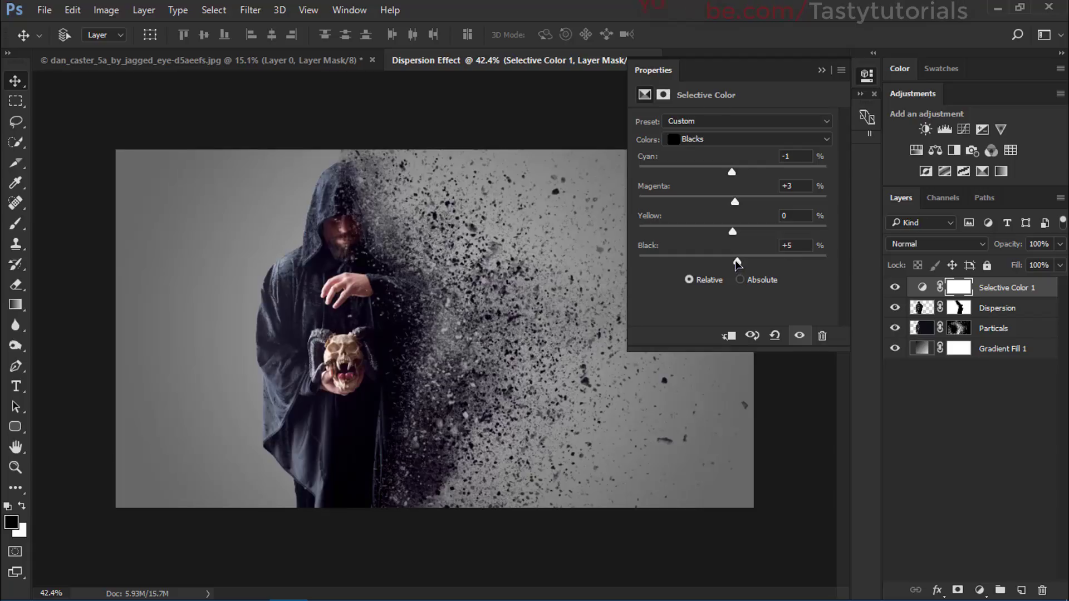
drag(735, 263, 732, 263)
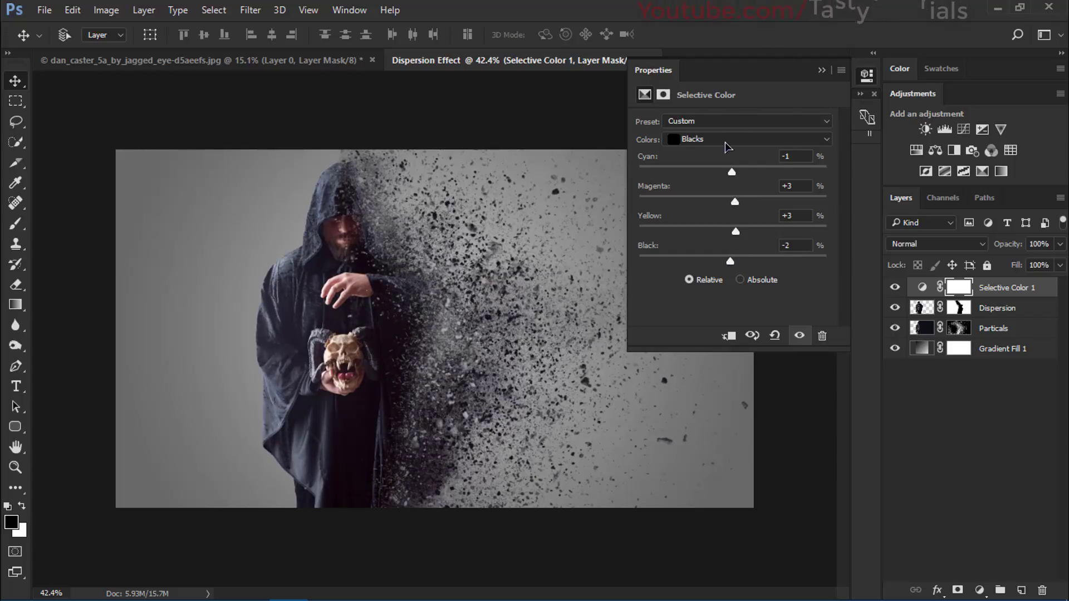
- Set the Selective Color Neutrals to Cyan -3, Magenta -2 and Yellow -6
click(726, 146)
click(707, 238)
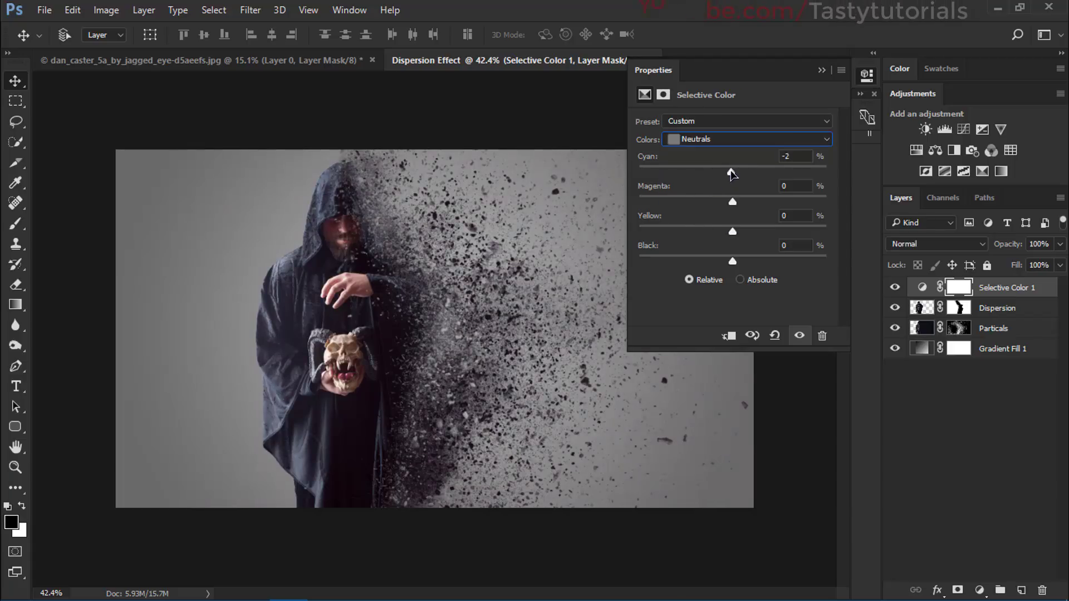
drag(732, 205, 731, 205)
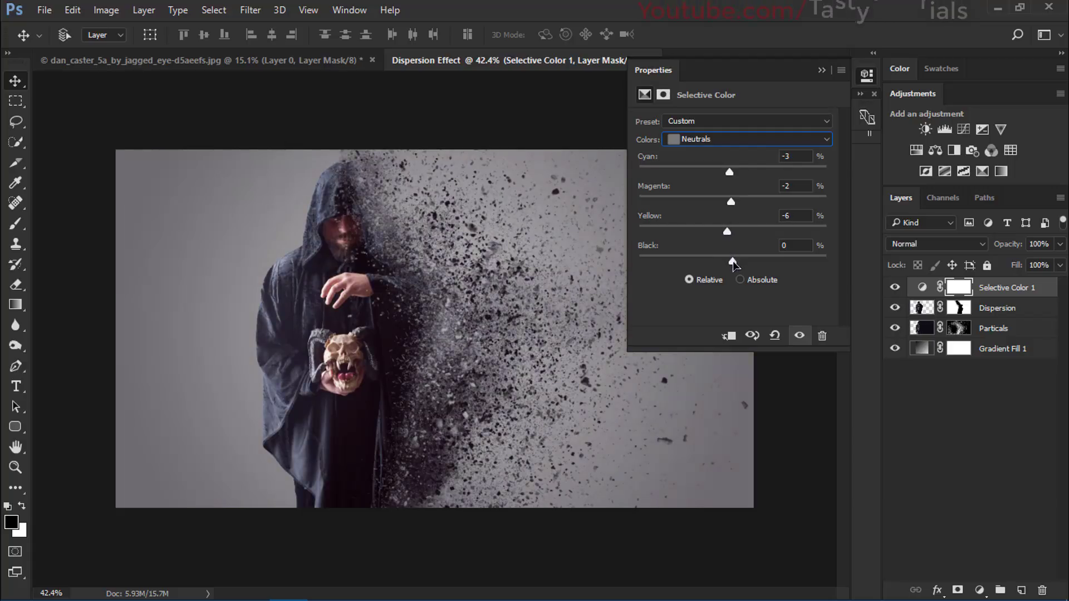
click(822, 70)
- Add a Vibrance adjustment layer and a Channel Mixer layer with the Red output at Red +98, Green -3 and Blue +3
click(1000, 130)
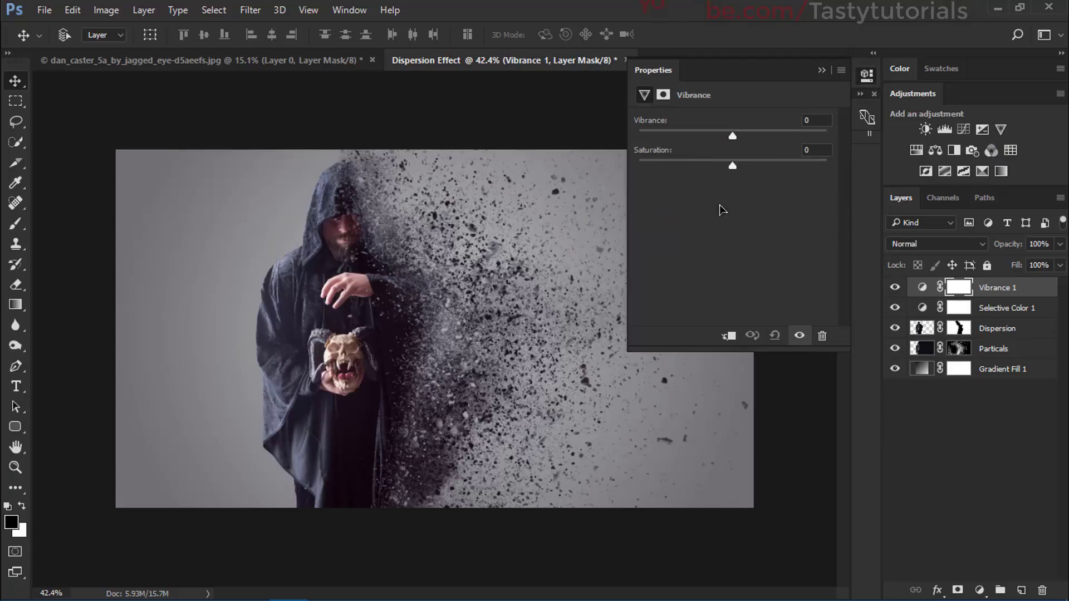
click(822, 70)
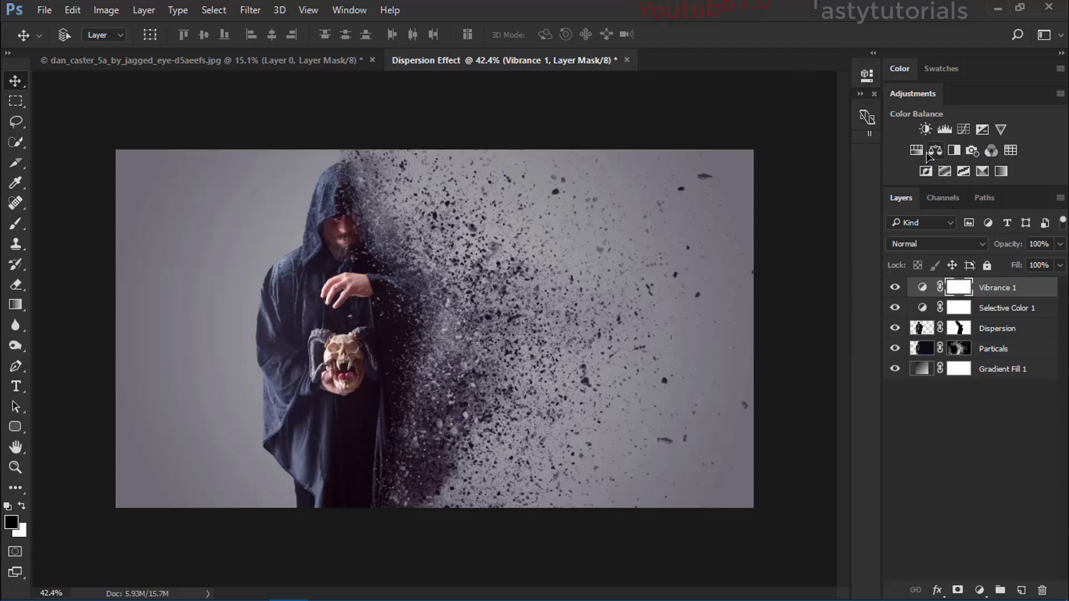
click(867, 75)
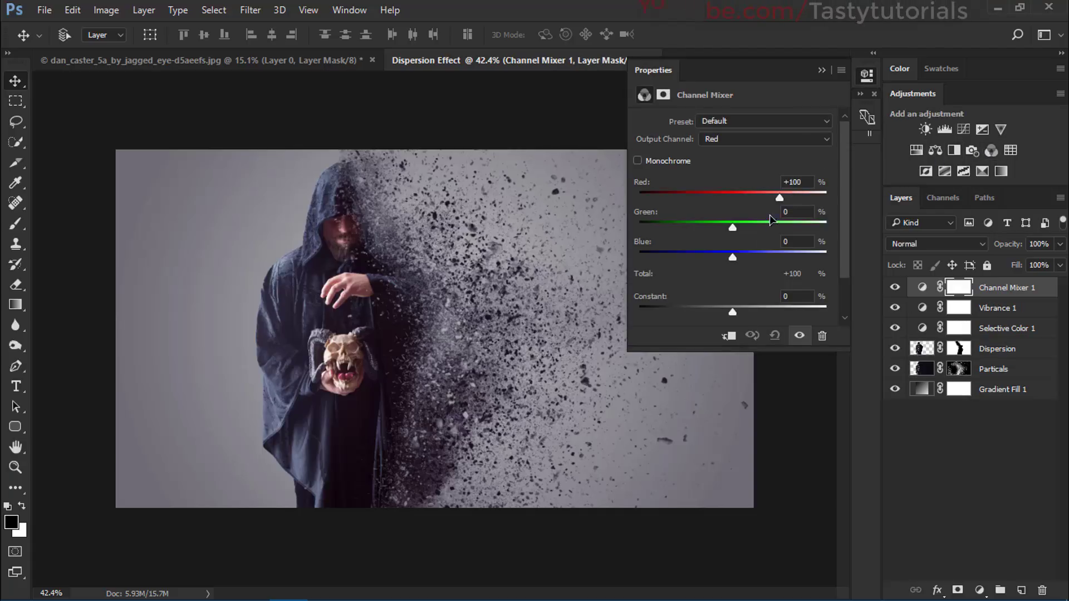
drag(733, 263, 731, 228)
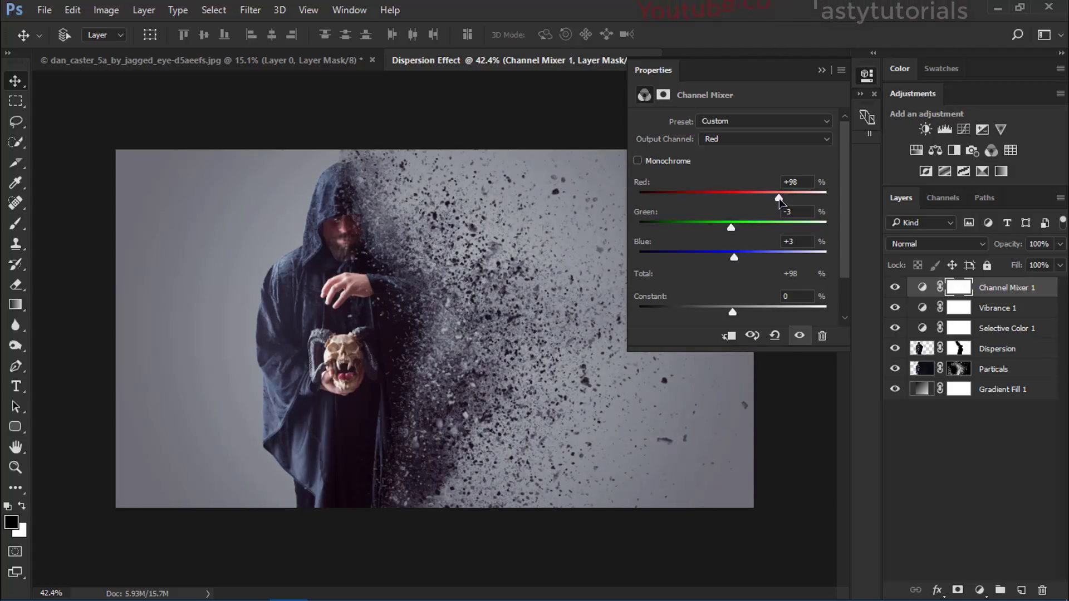
- Add a Color Balance adjustment layer and set its Shadows to Magenta-Green +2 and Yellow-Blue -2
click(936, 151)
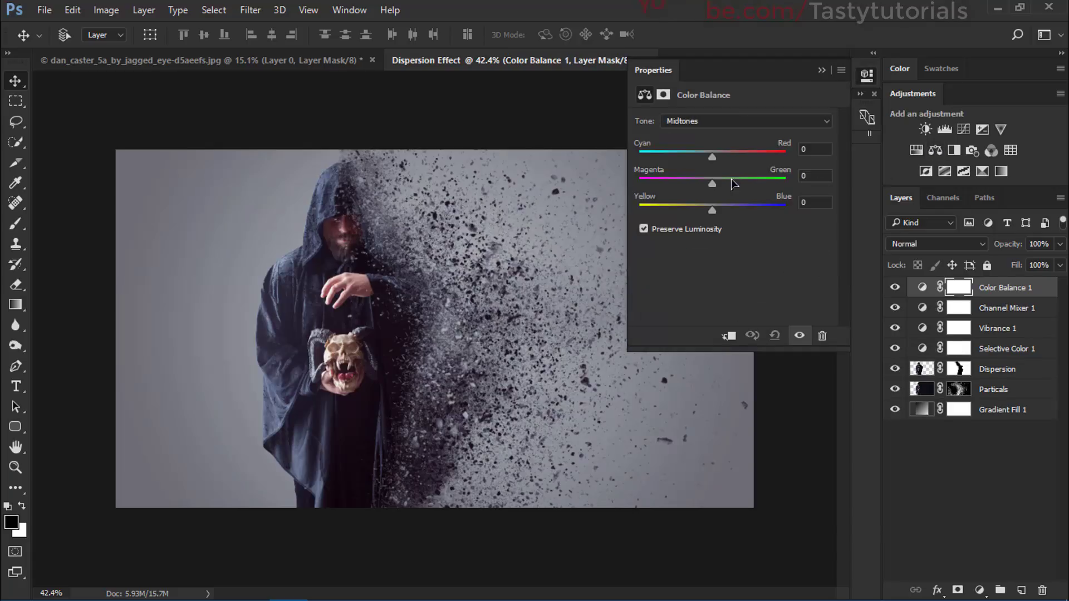
click(700, 121)
click(696, 130)
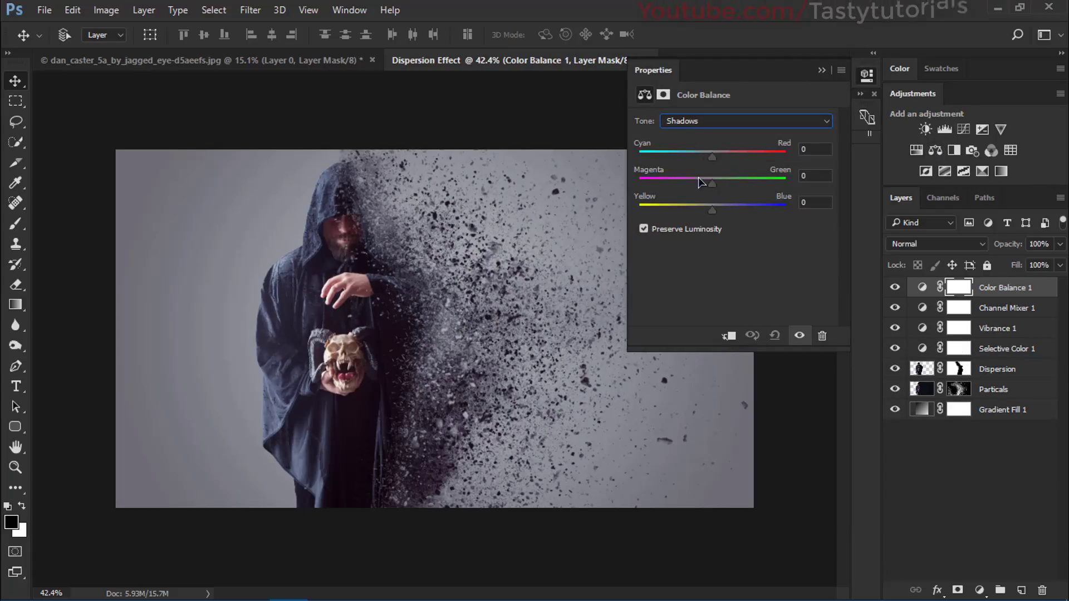
drag(716, 162, 714, 161)
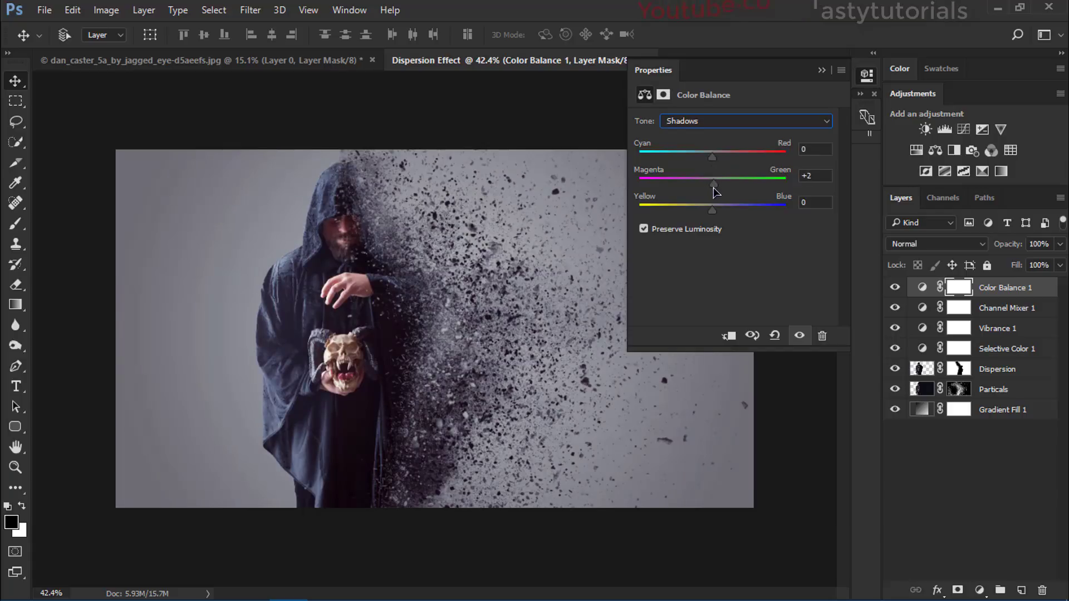
drag(713, 209, 711, 209)
- Adjust the Color Balance Highlights, with Cyan-Red at -3, and fine-tune the Yellow-Blue balance
click(699, 121)
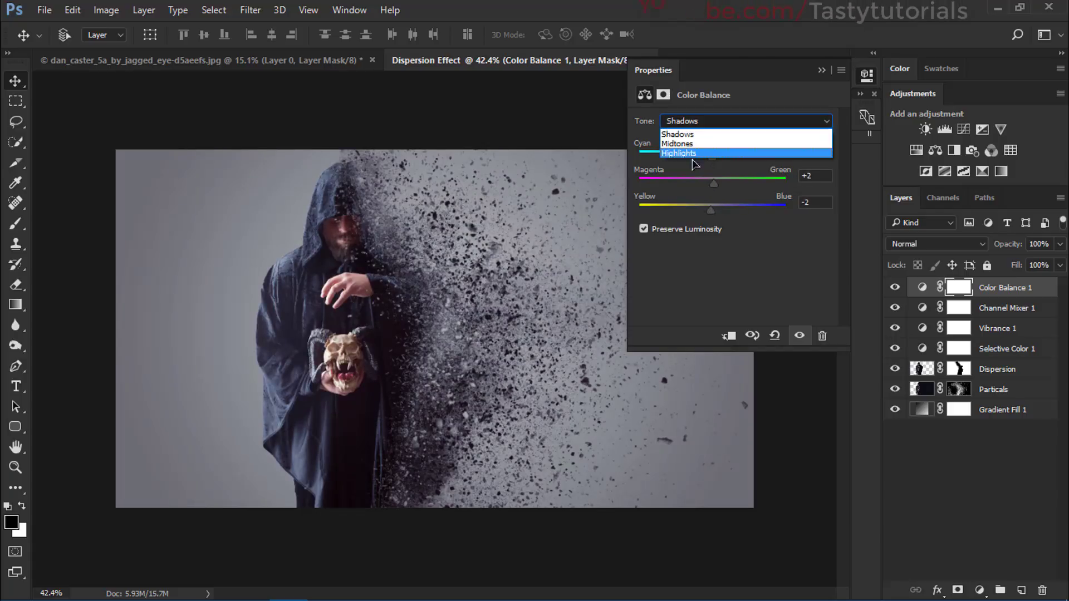
click(693, 150)
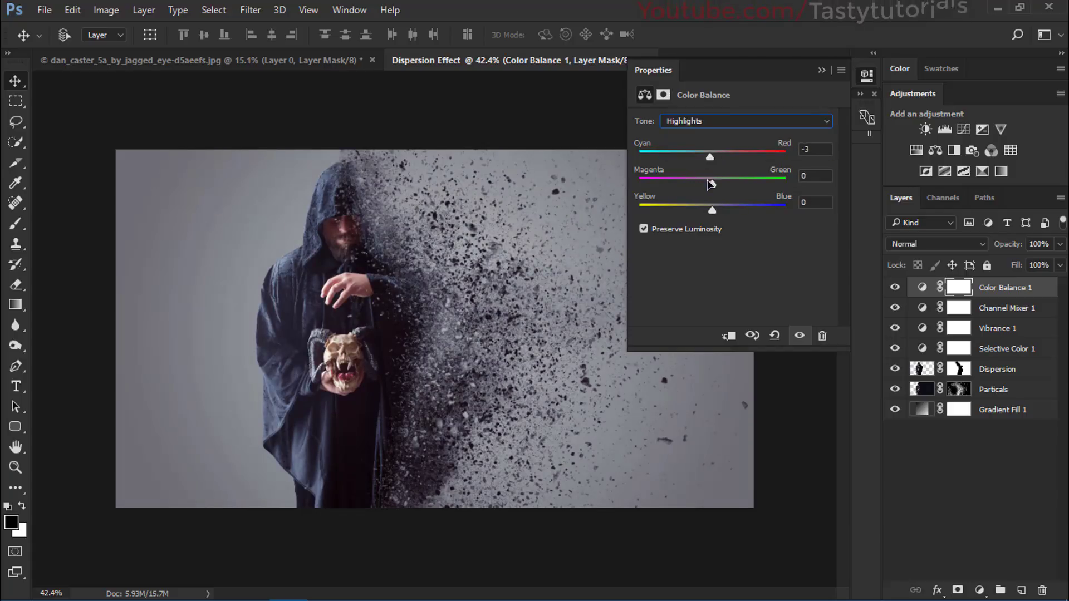
drag(711, 210, 713, 213)
click(821, 71)
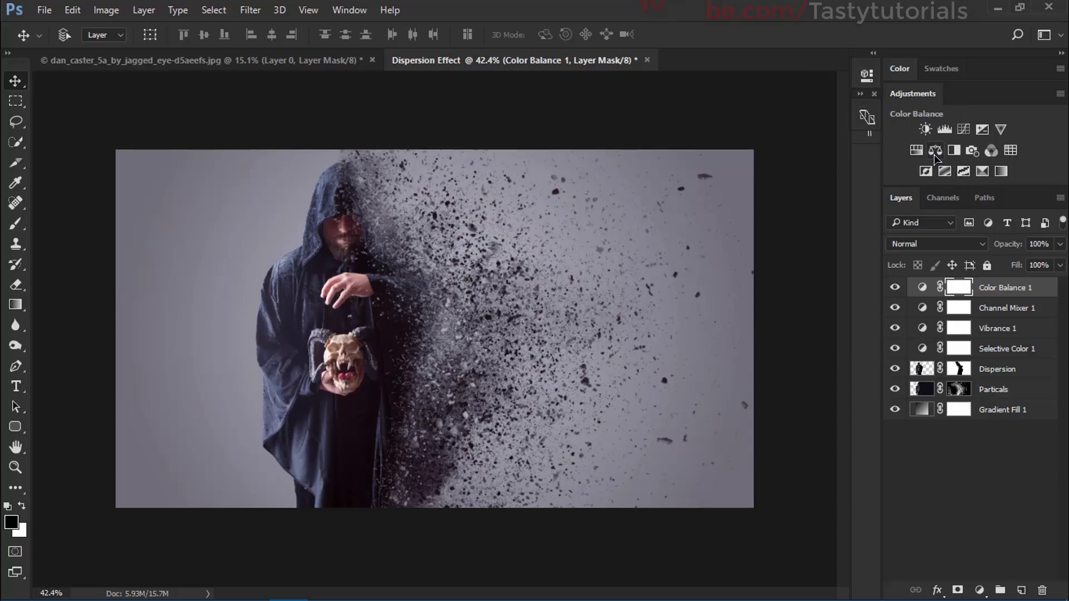
- Add a Hue/Saturation adjustment layer and set the Cyans to Hue -2 and Saturation +27
click(916, 150)
click(705, 143)
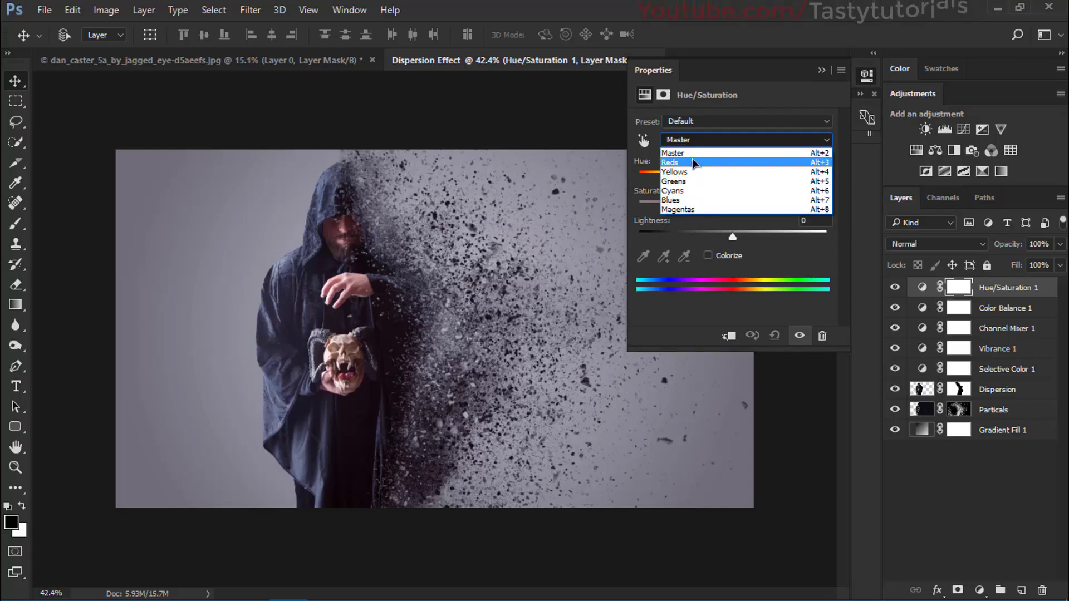
click(686, 191)
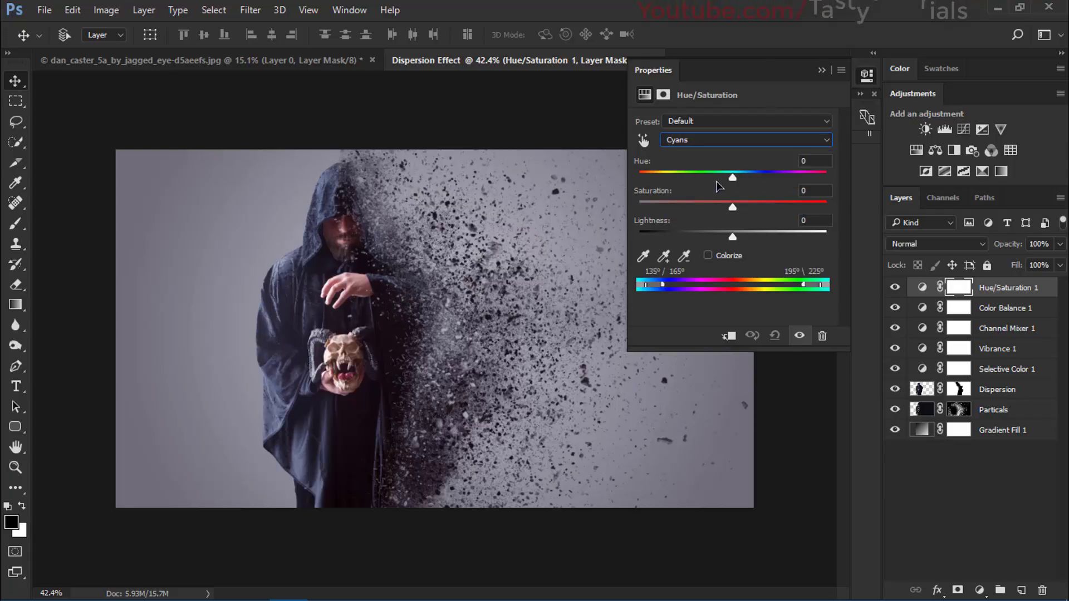
drag(733, 177, 758, 208)
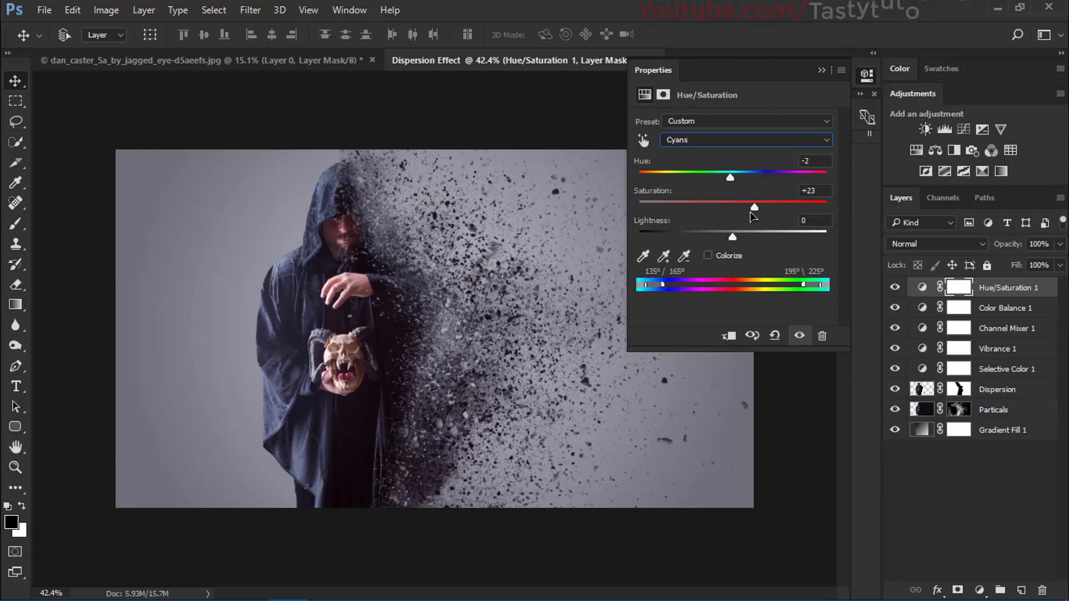
click(721, 144)
click(713, 188)
- Set the Magentas hue to +80 in the Hue/Saturation adjustment, and deselect all layers
click(708, 141)
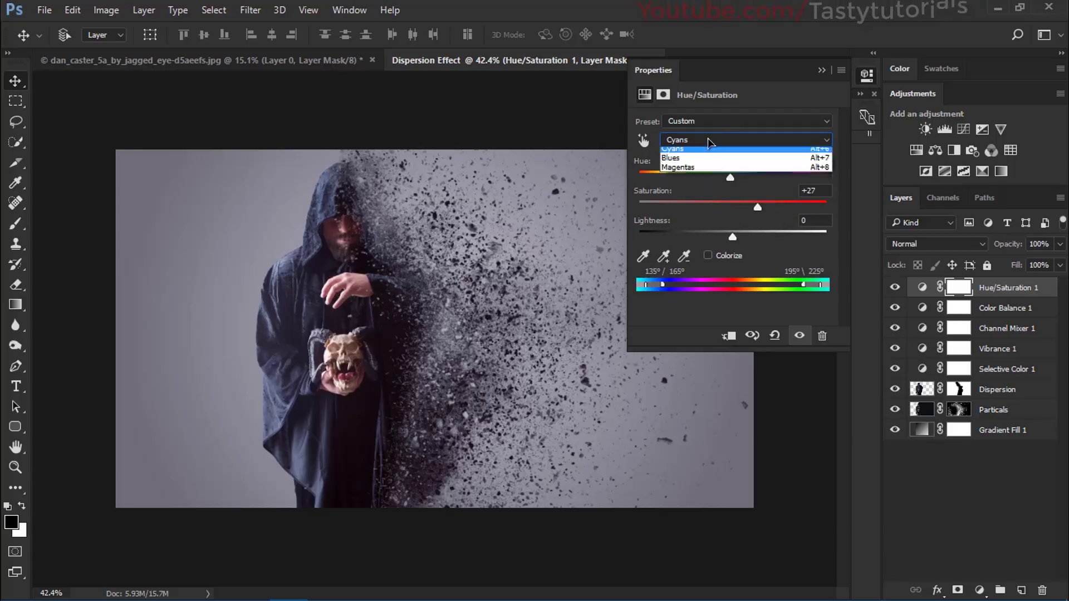
click(691, 210)
drag(737, 177, 789, 177)
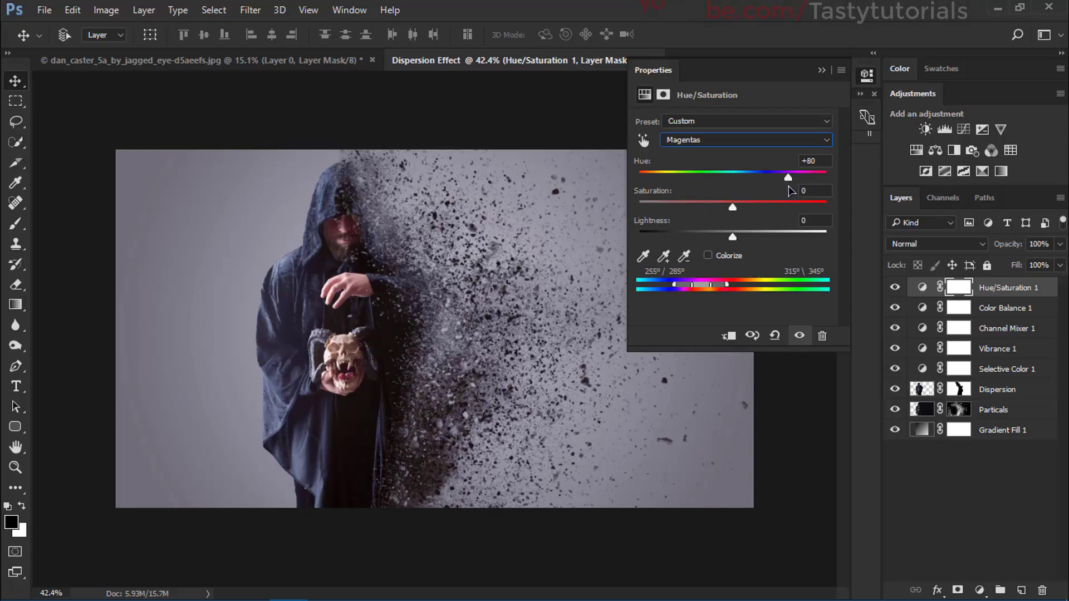
click(821, 70)
click(952, 453)
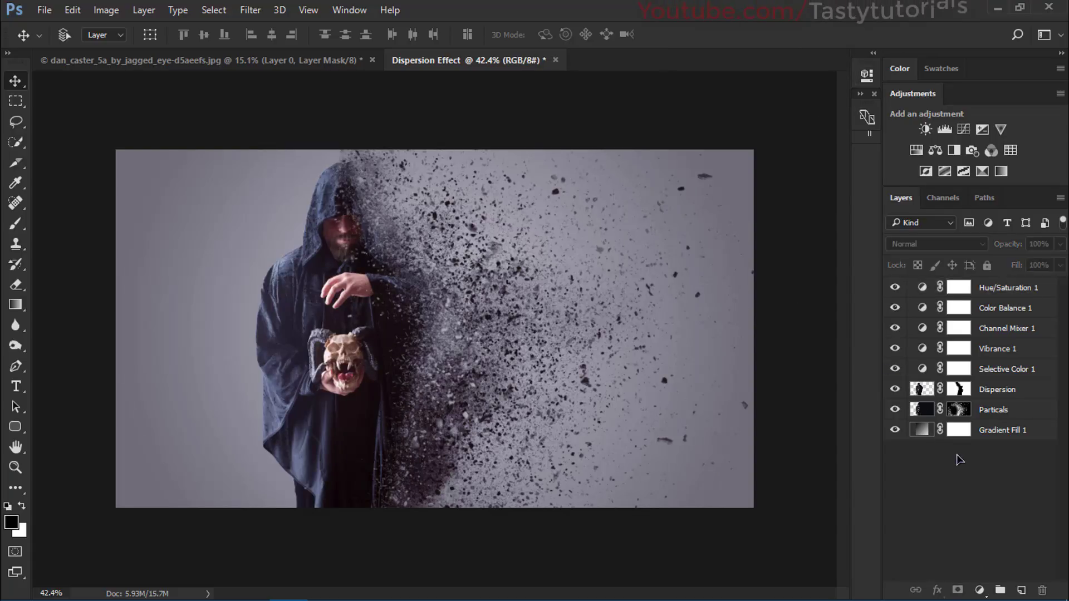
- Add a Gradient fill layer above the adjustments with the dR-DesignResources_Gradient-21 preset and set its blend mode to Soft Light
click(980, 591)
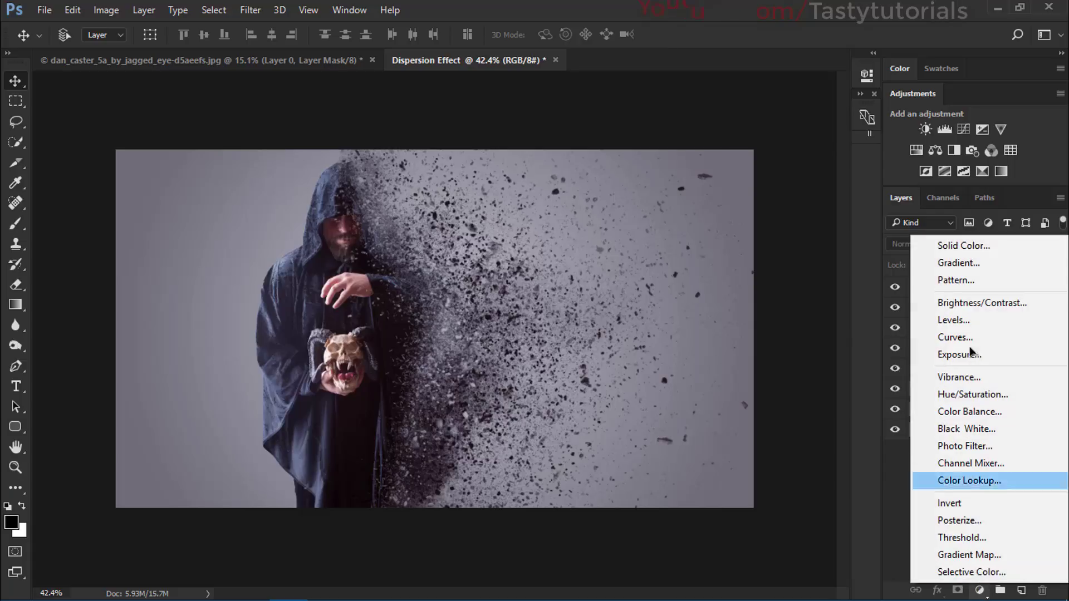
click(962, 262)
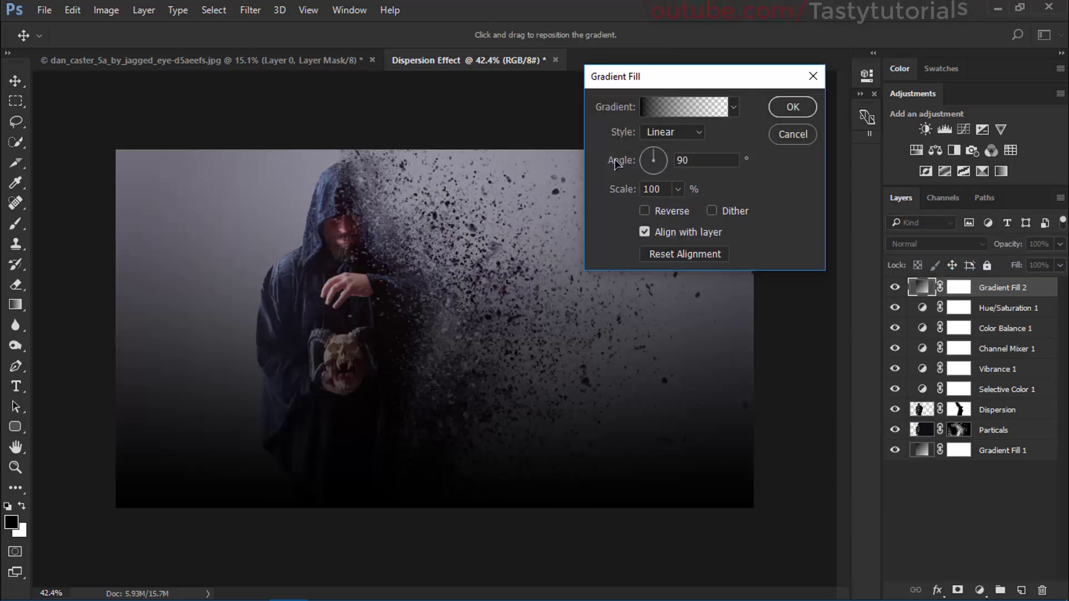
click(674, 109)
drag(891, 117, 888, 153)
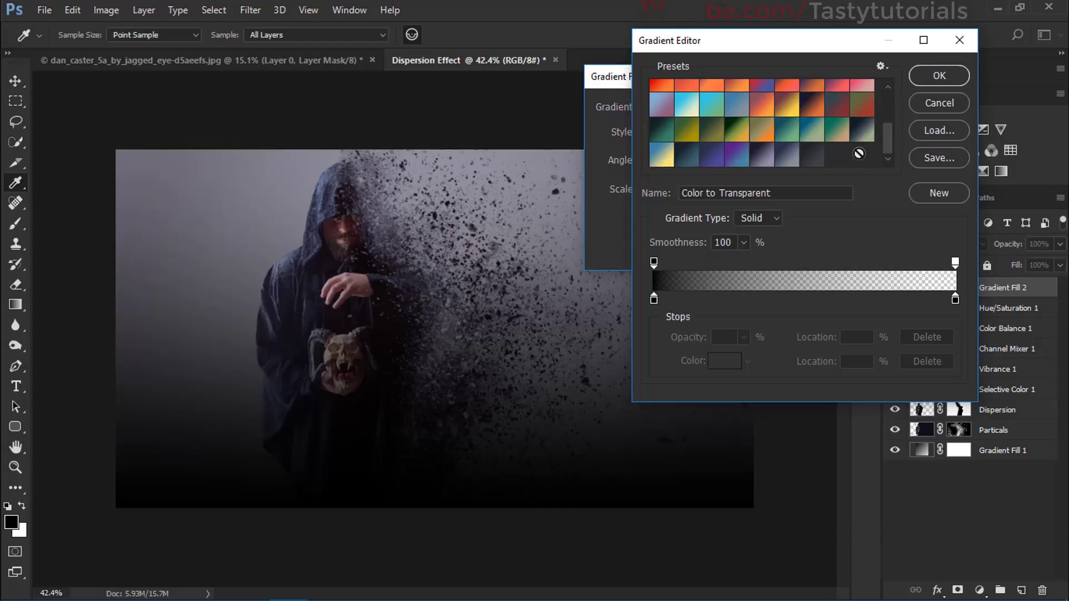
scroll(750, 159, up, 1)
click(671, 112)
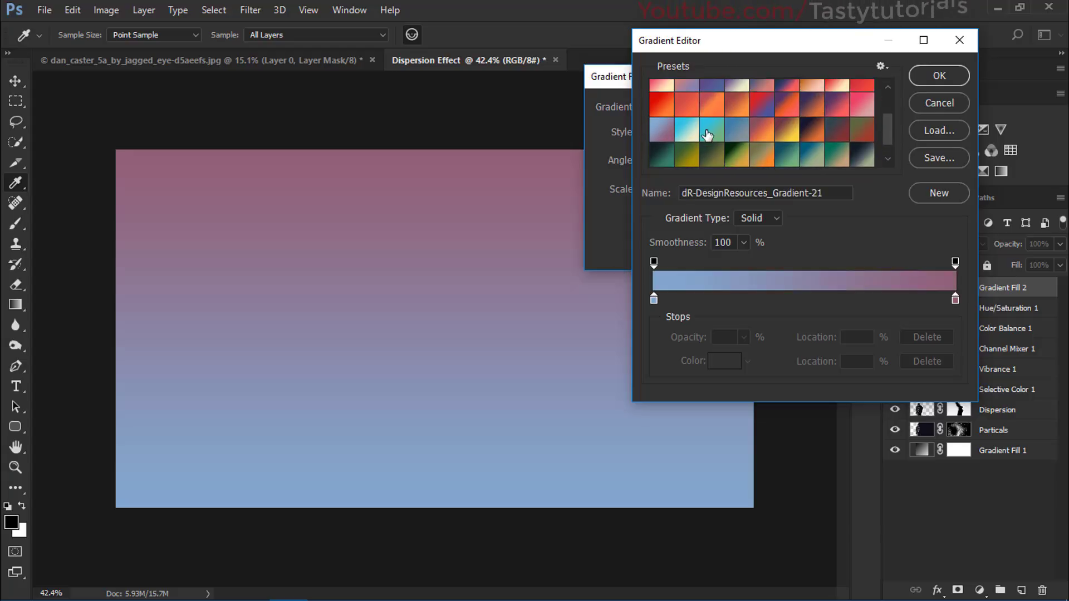
click(939, 75)
click(787, 105)
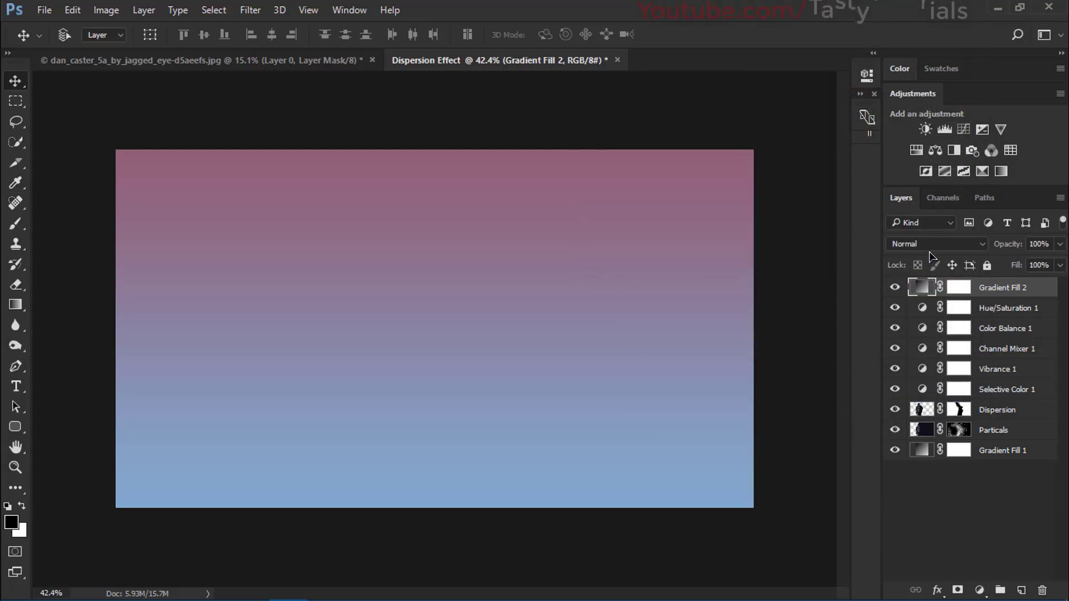
click(926, 245)
click(920, 409)
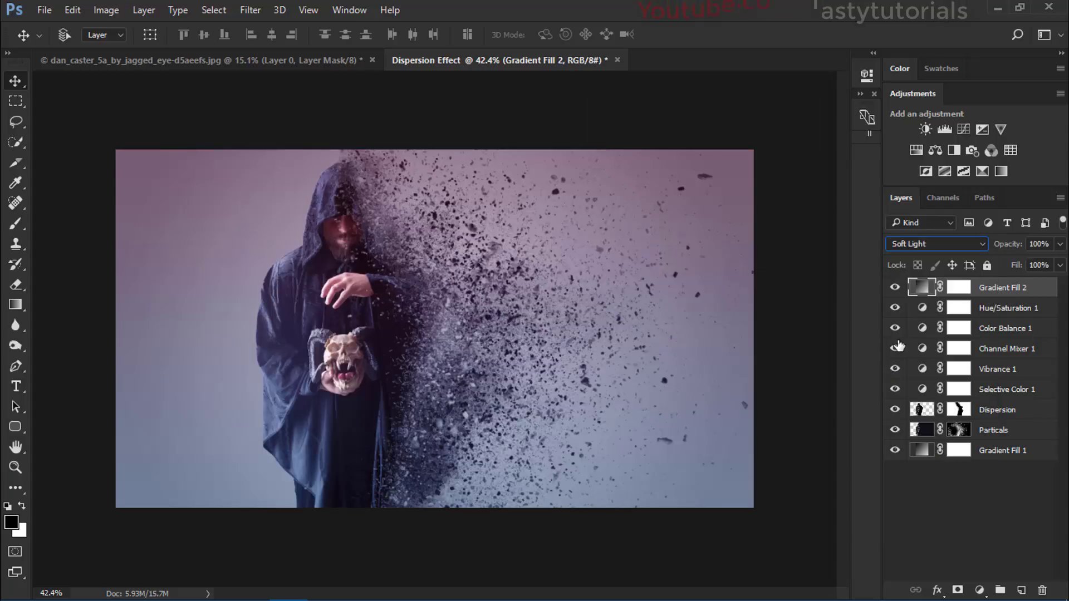
- Try several gradient presets on the Gradient Fill 2 layer and apply dR-DesignResources_Gradient-3
double_click(928, 292)
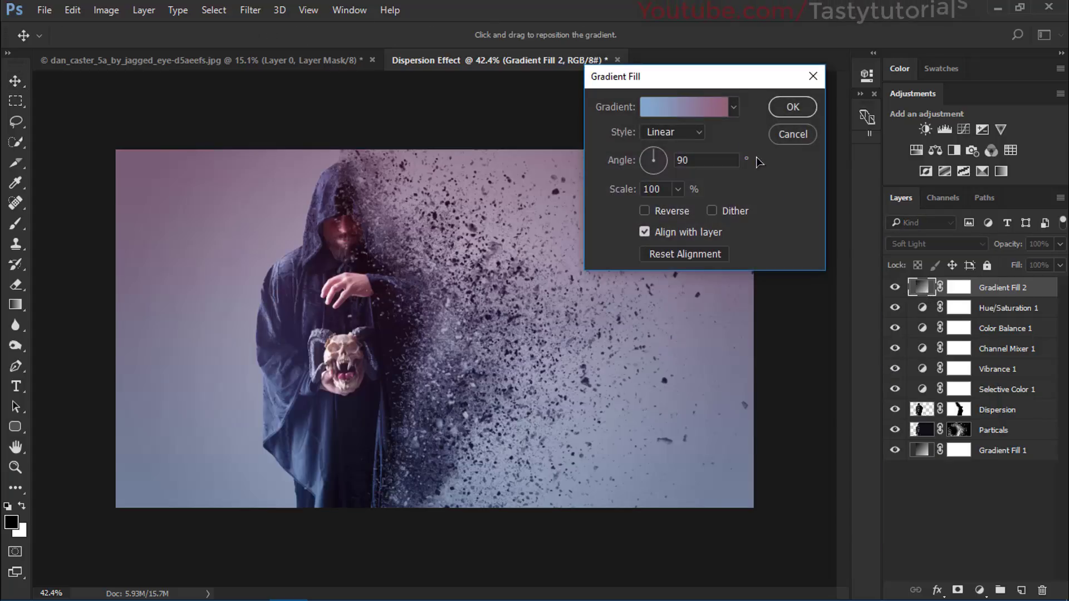
click(718, 107)
scroll(846, 155, down, 1)
click(785, 144)
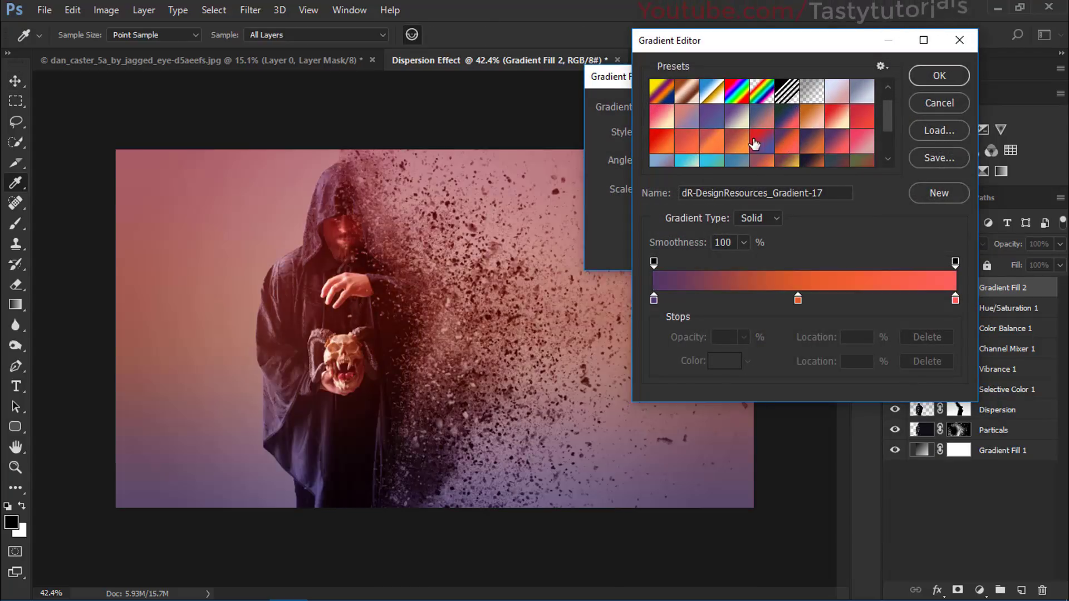
click(724, 142)
click(668, 142)
click(847, 115)
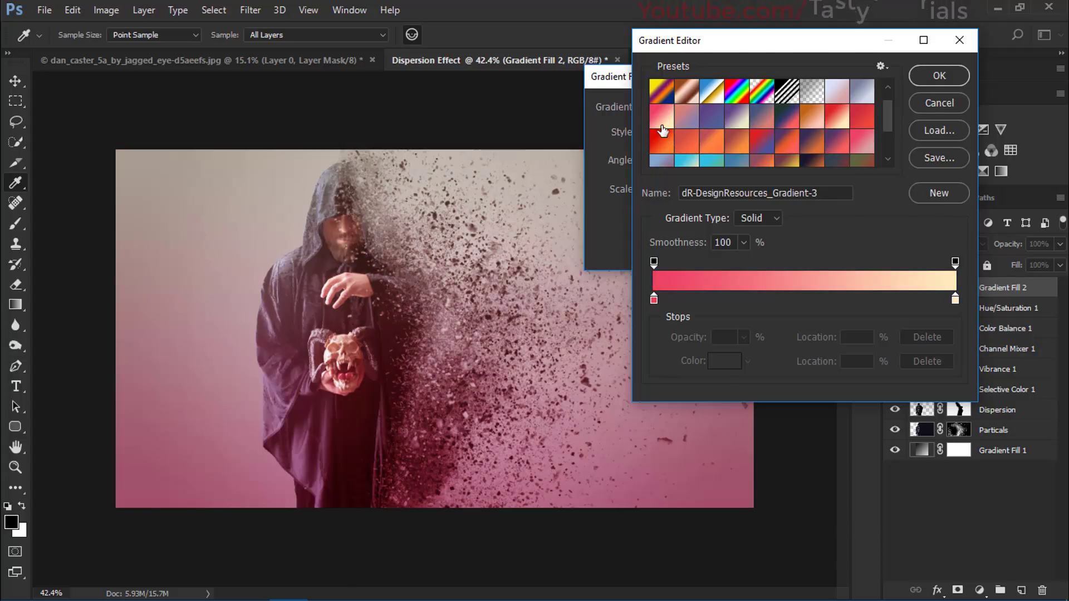
click(921, 83)
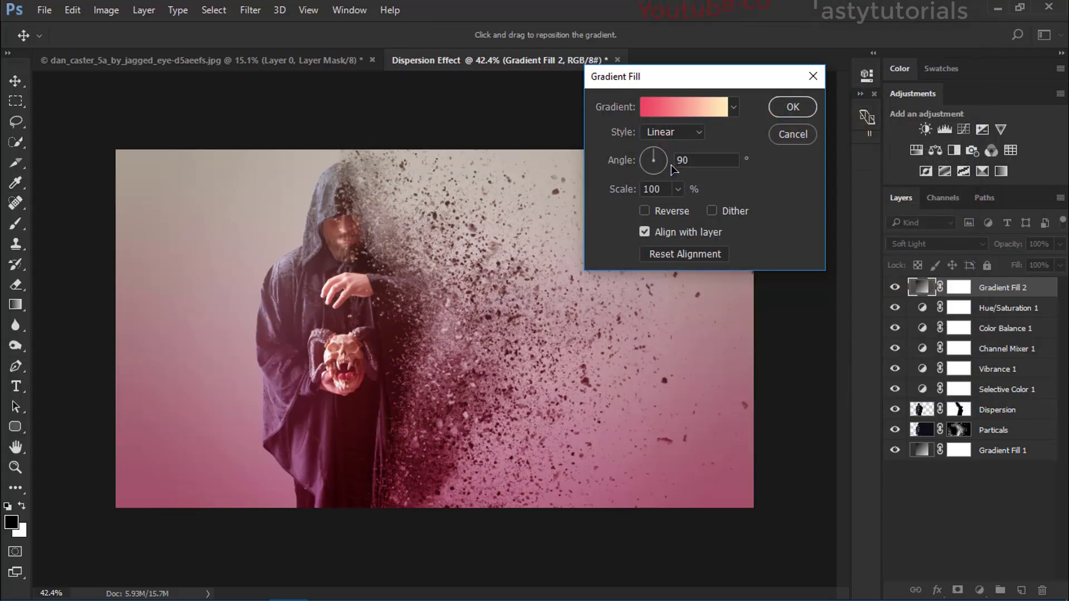
- Set the gradient fill's angle to 0° and its style to Radial, and reverse the gradient
drag(667, 172, 673, 162)
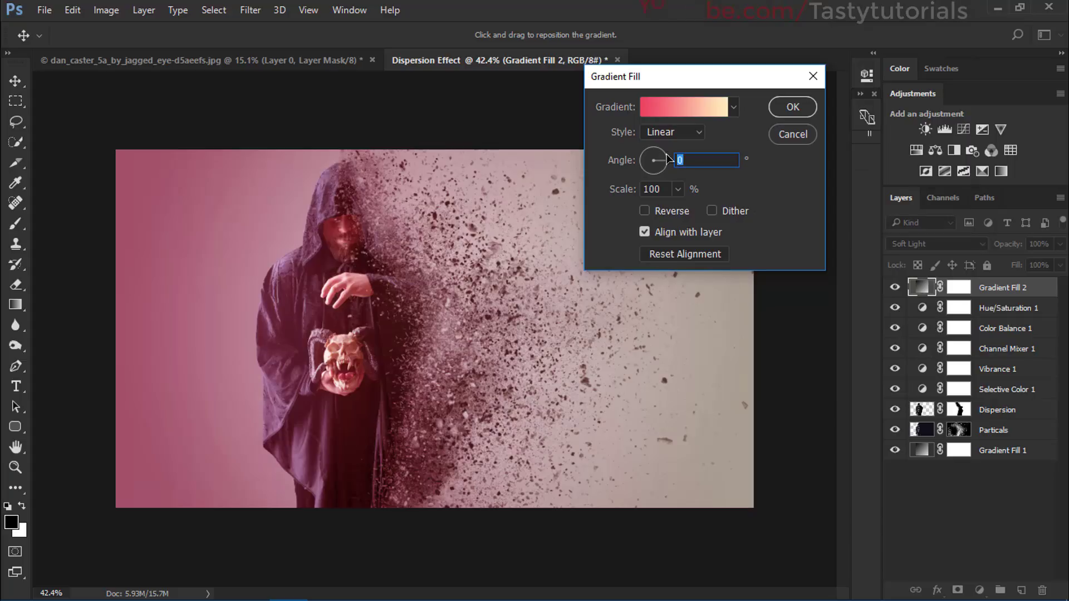
click(674, 132)
click(665, 153)
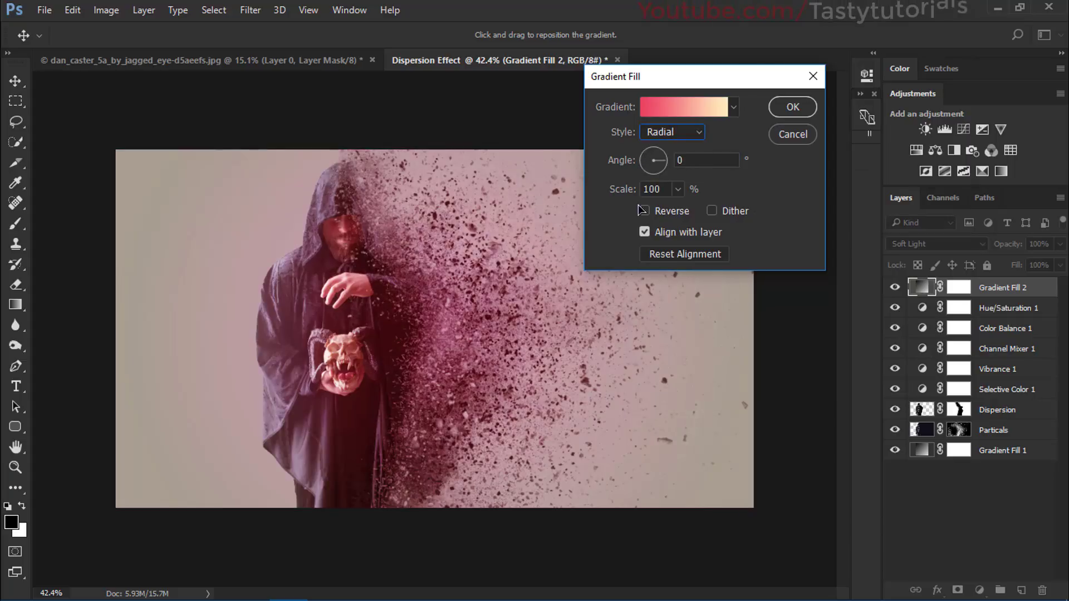
click(644, 211)
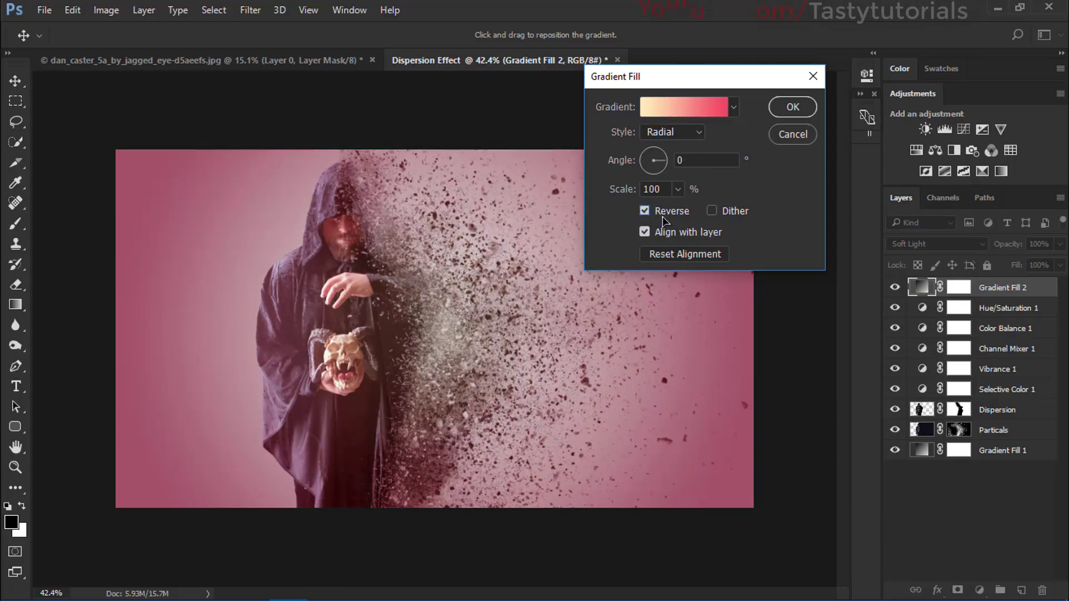
- Replace the gradient of the Gradient Fill 2 layer with the dR-DesignResources_Gradient-38 preset
click(676, 107)
scroll(685, 151, down, 5)
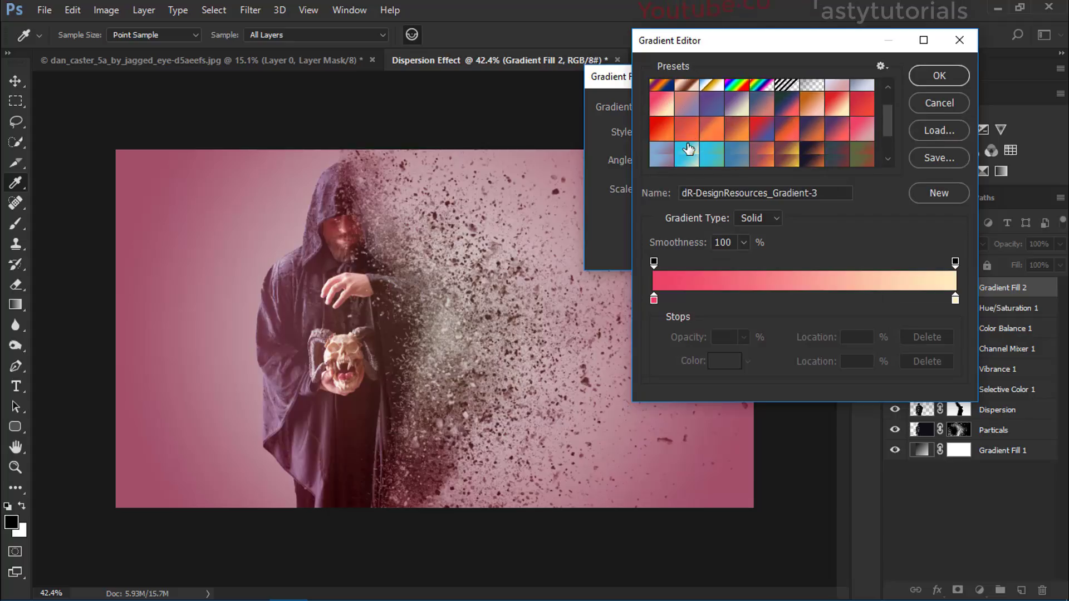
click(797, 160)
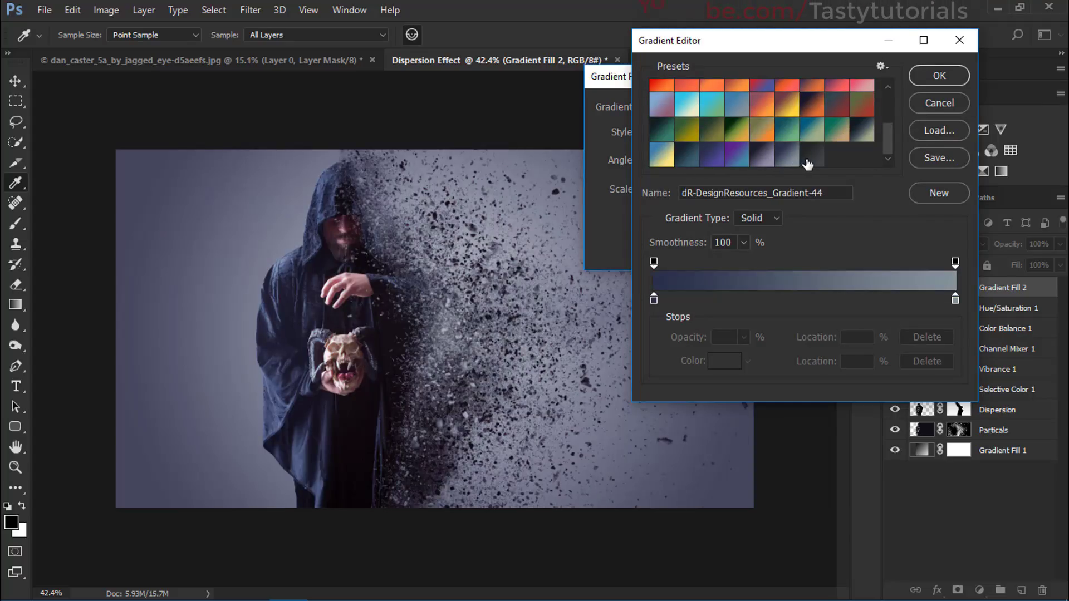
click(807, 164)
click(858, 142)
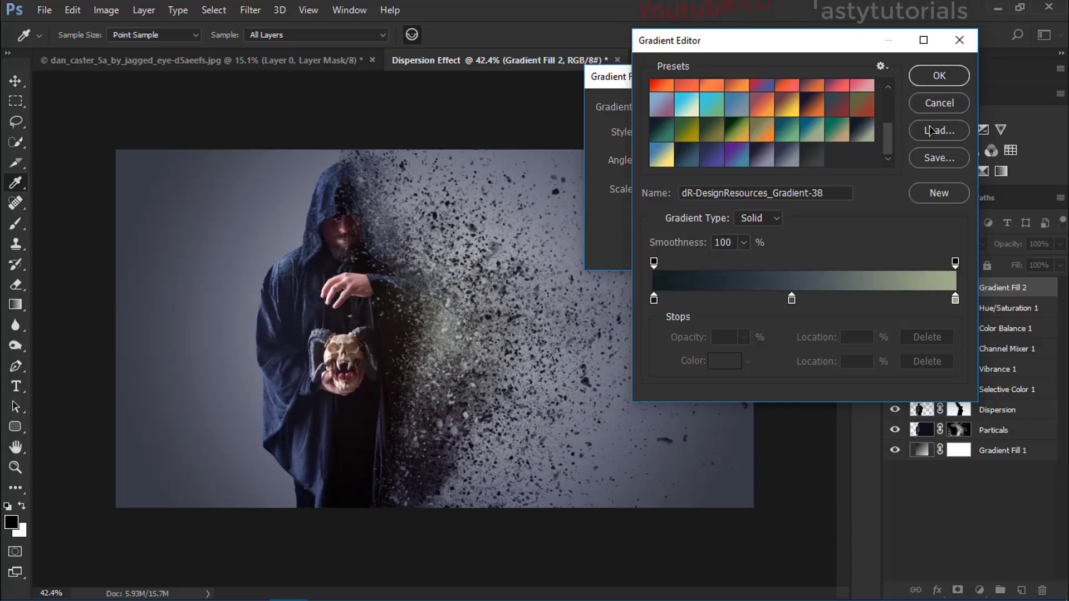
click(939, 75)
- Set the radial gradient's scale to 155% and apply the gradient fill settings
click(678, 189)
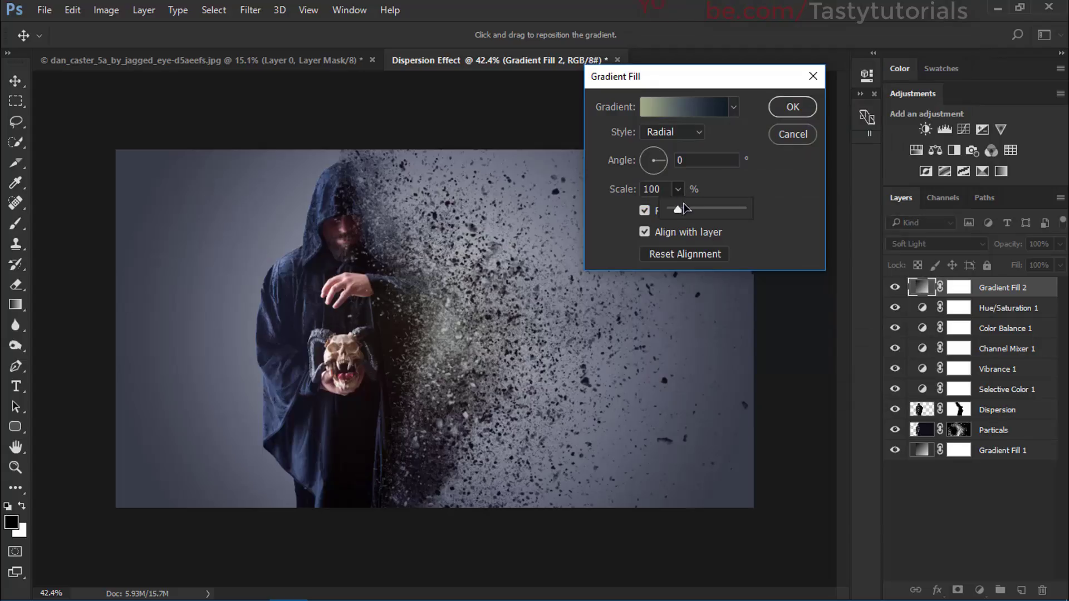
drag(679, 213, 682, 213)
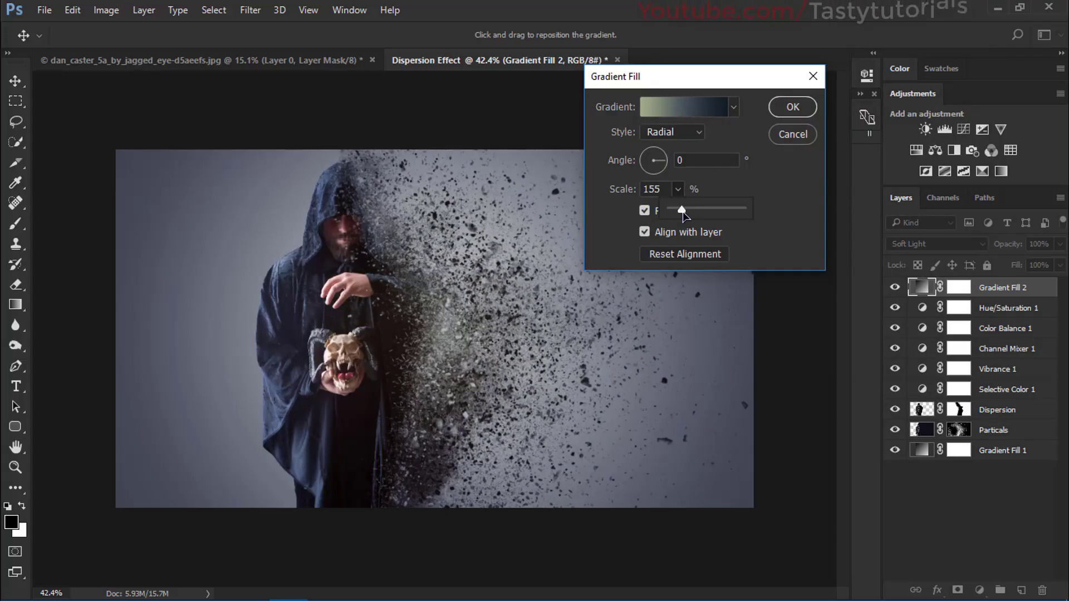
click(791, 107)
click(792, 107)
- Compare the image with and without the Gradient Fill 2 layer, inspecting the particles up close and deselecting all layers
scroll(375, 337, up, 3)
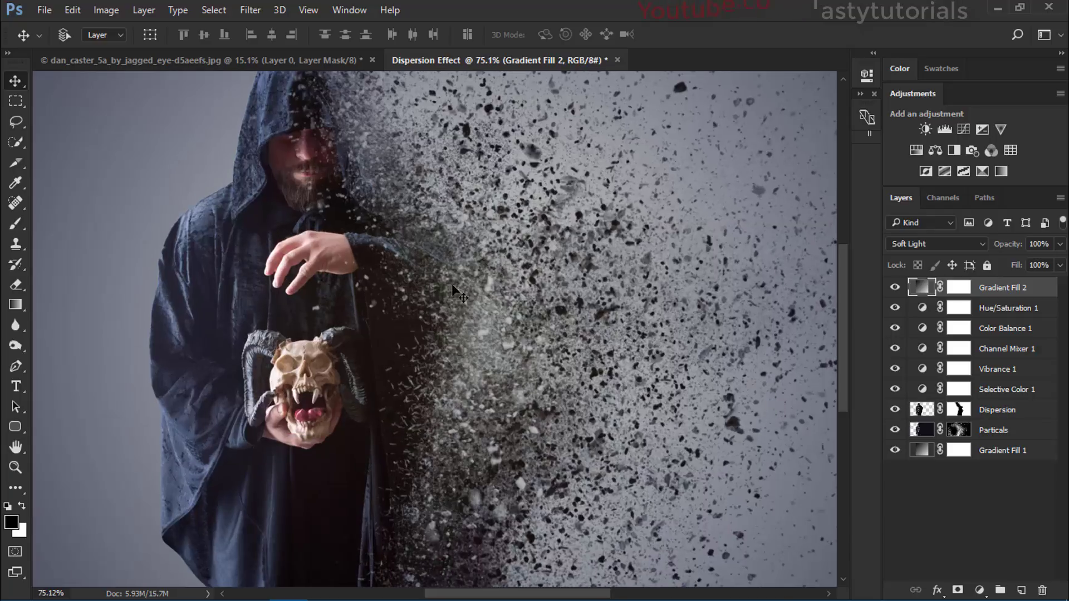
scroll(405, 313, down, 5)
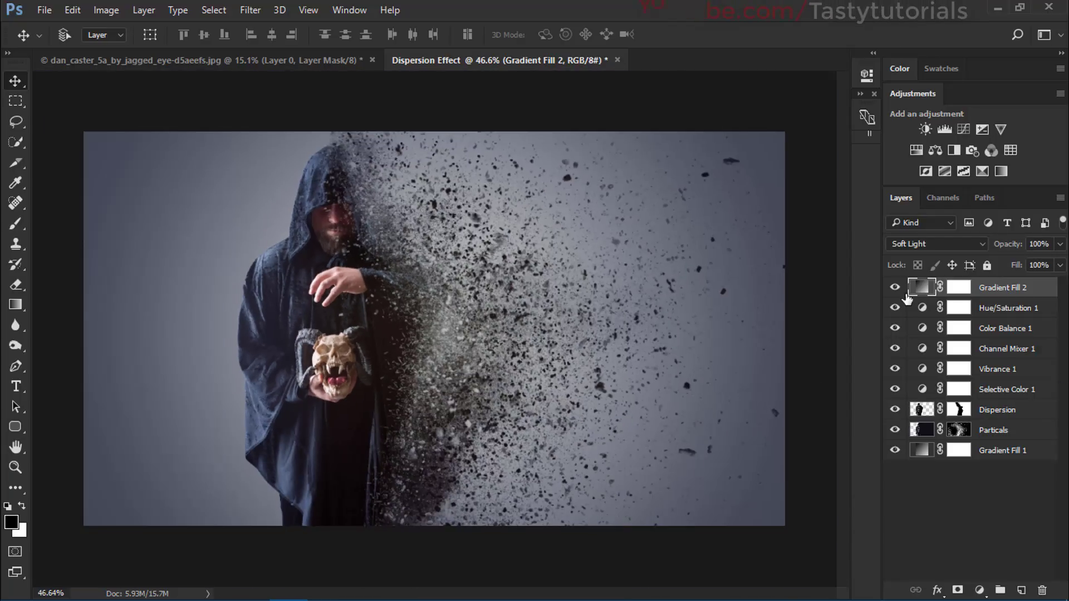
click(895, 288)
click(895, 288)
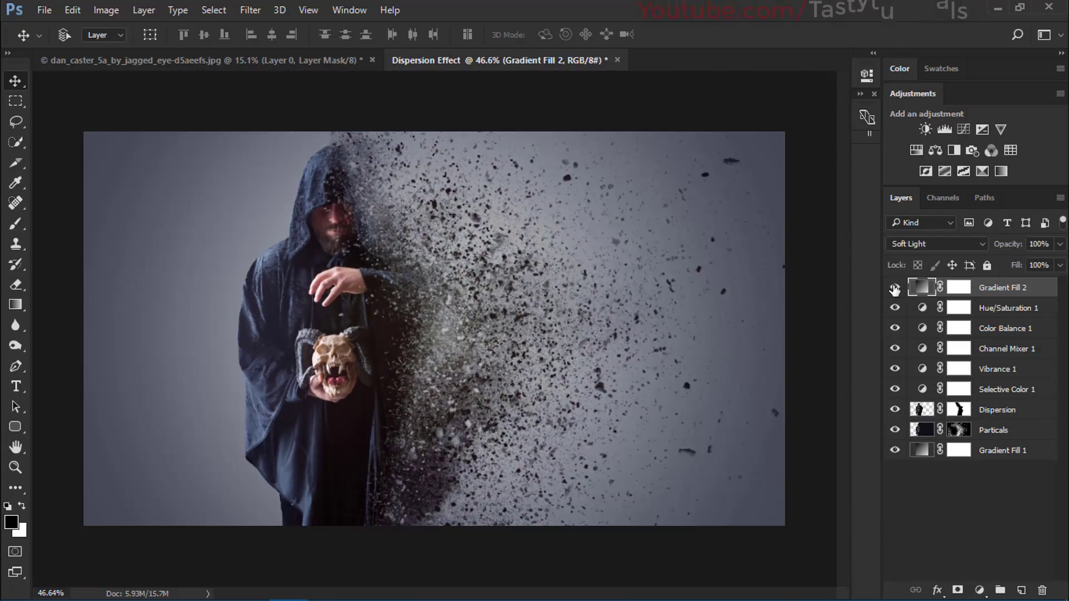
click(983, 493)
scroll(312, 321, down, 1)
scroll(250, 345, up, 2)
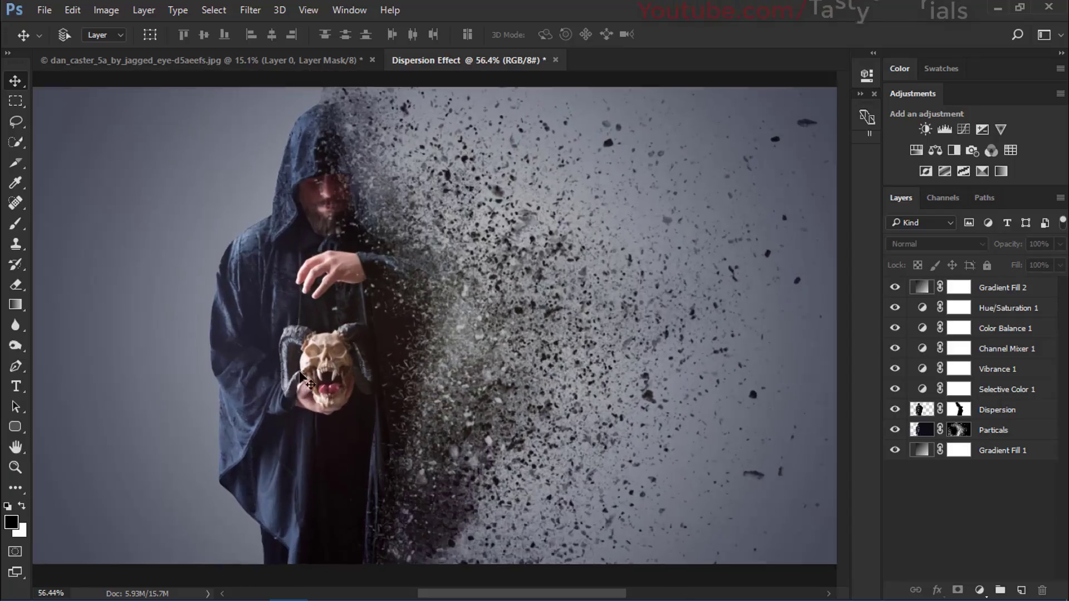
scroll(219, 369, down, 1)
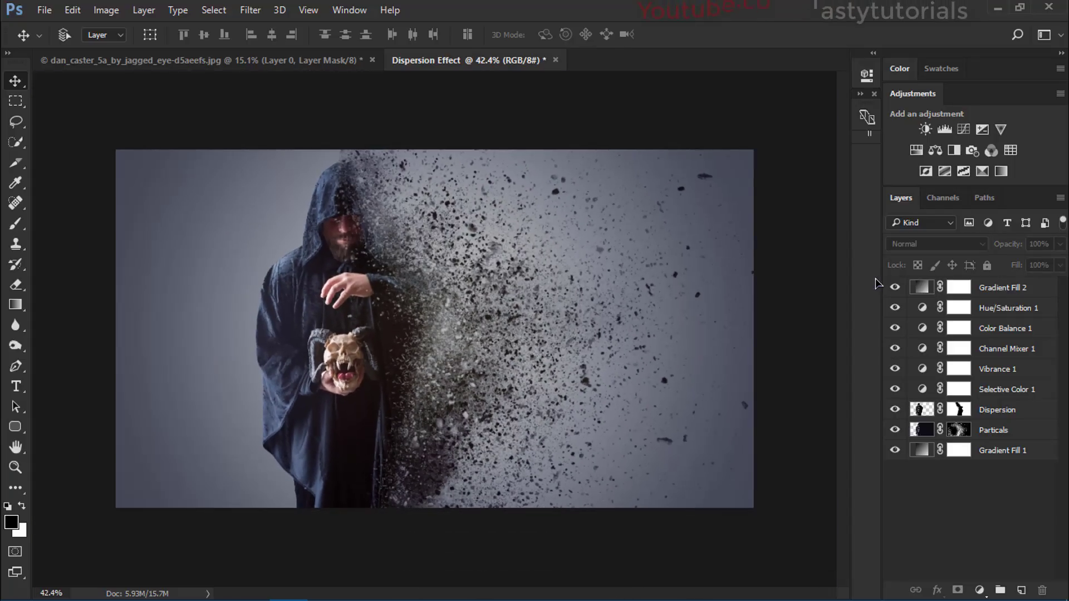
click(895, 288)
click(895, 288)
click(894, 287)
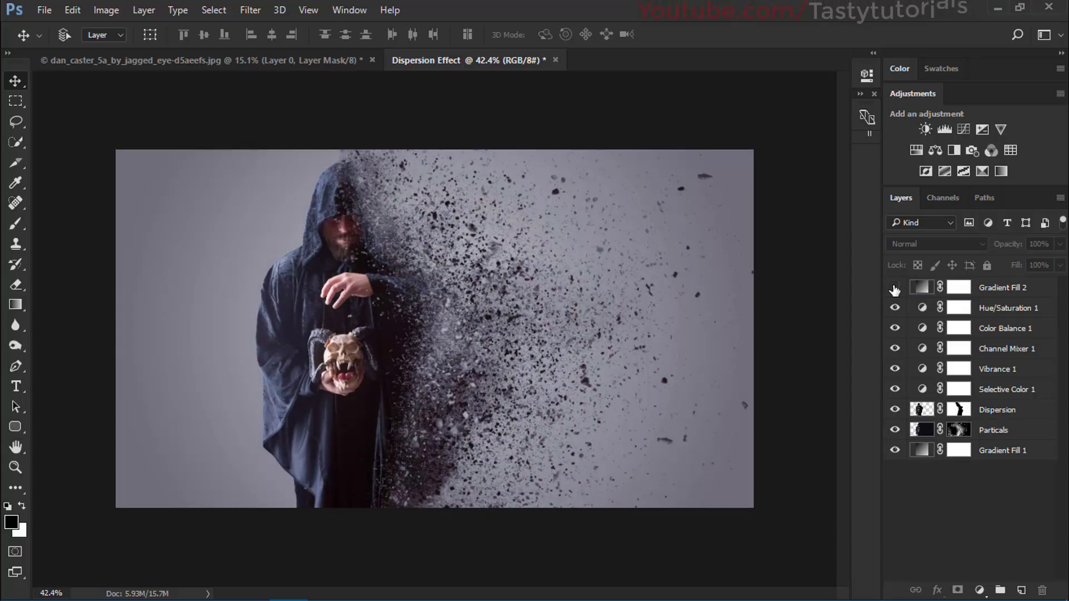
click(895, 288)
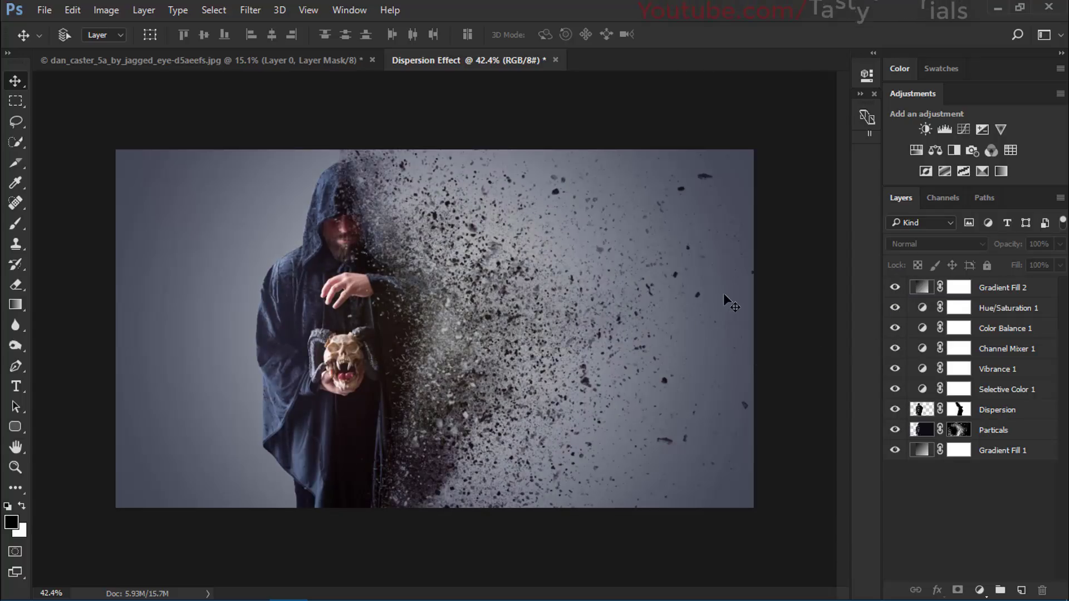